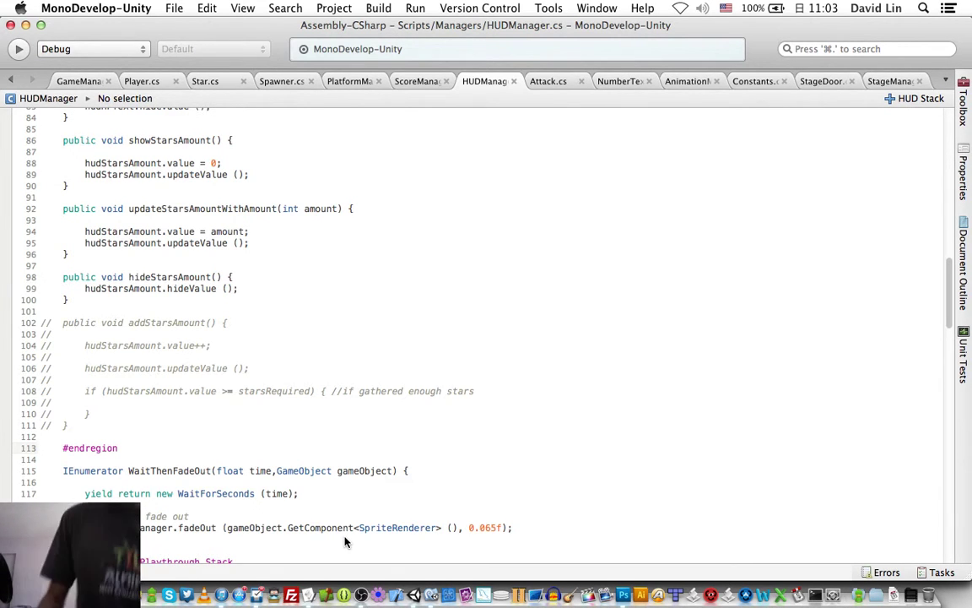
- Raise OBS's Mic/Aux volume from 0 to 100, then switch back to MonoDevelop
{"action": "key", "text": "super+Tab"}
{"action": "key", "text": "super+Tab"}
{"action": "key", "text": "super+Tab"}
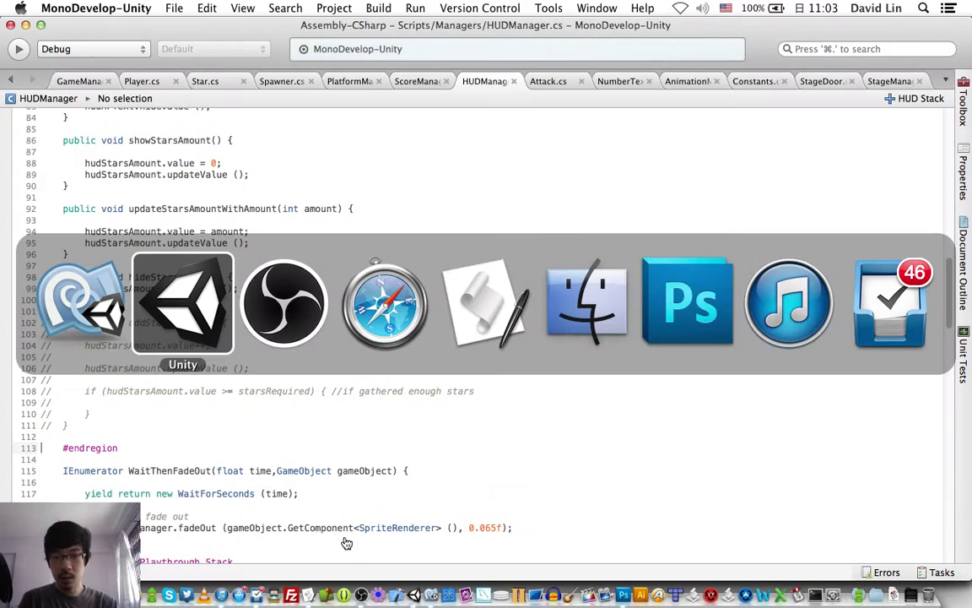
{"action": "key", "text": "super+Tab"}
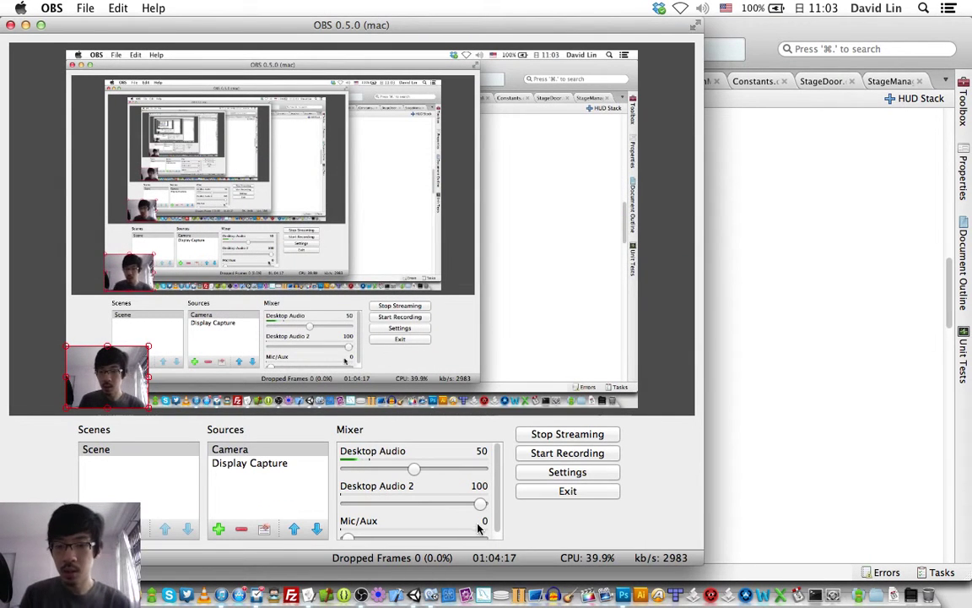
{"action": "left_click", "coordinate": [484, 539]}
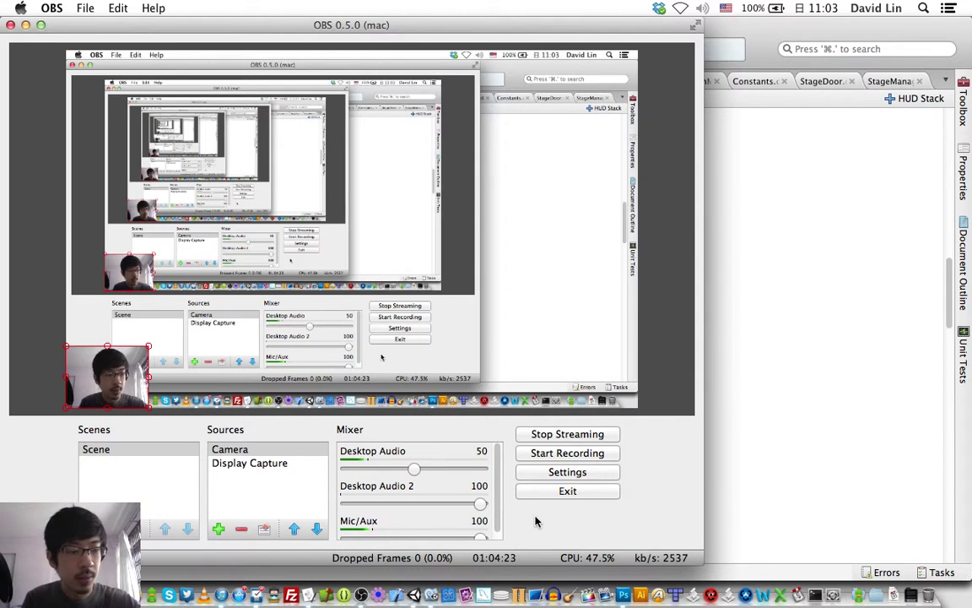
{"action": "key", "text": "super+Tab"}
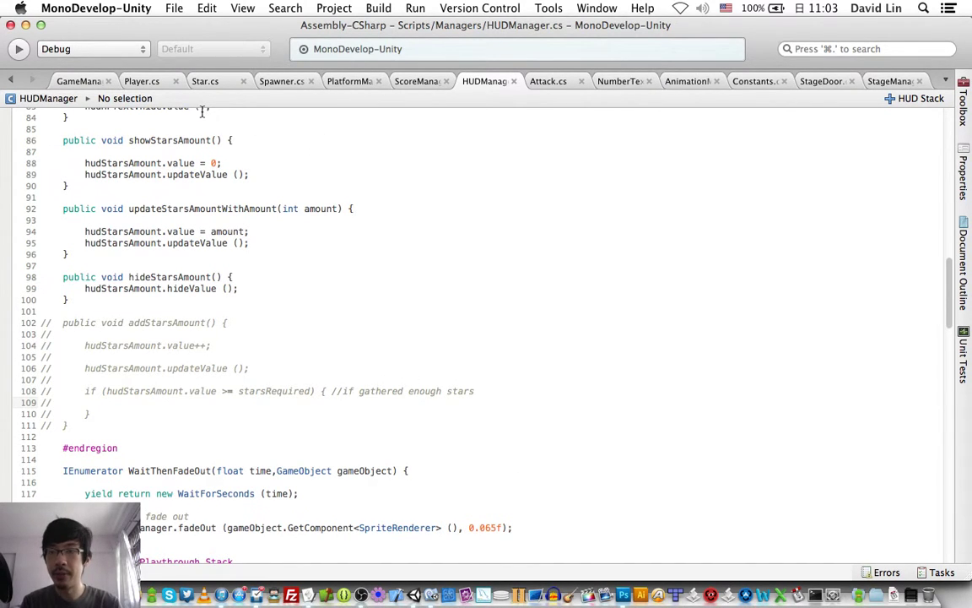
- In Player.cs, put hudManager.hideStarsAmount(); on its own line inside the door-check braces
{"action": "left_click", "coordinate": [153, 85]}
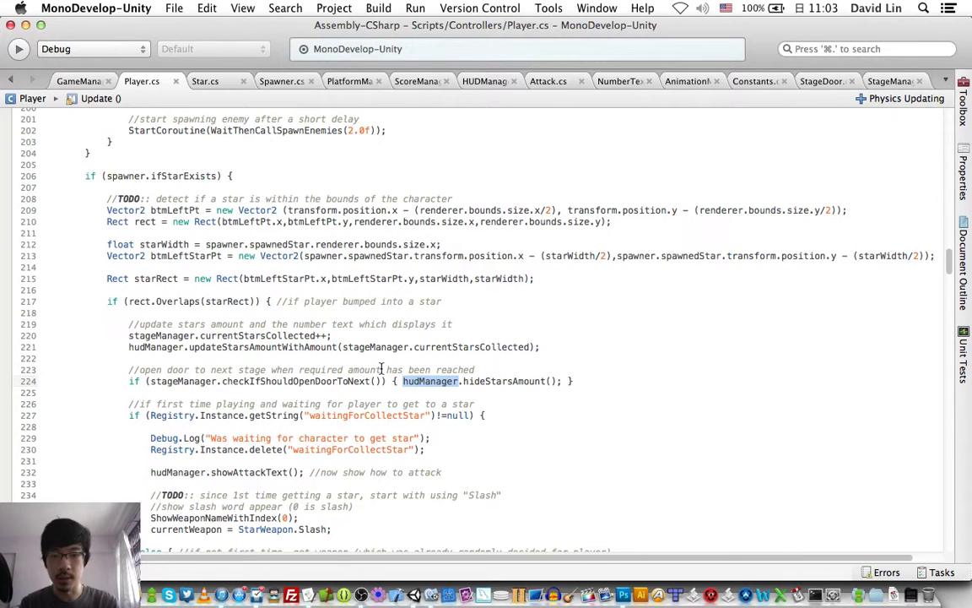
{"action": "left_click", "coordinate": [402, 380]}
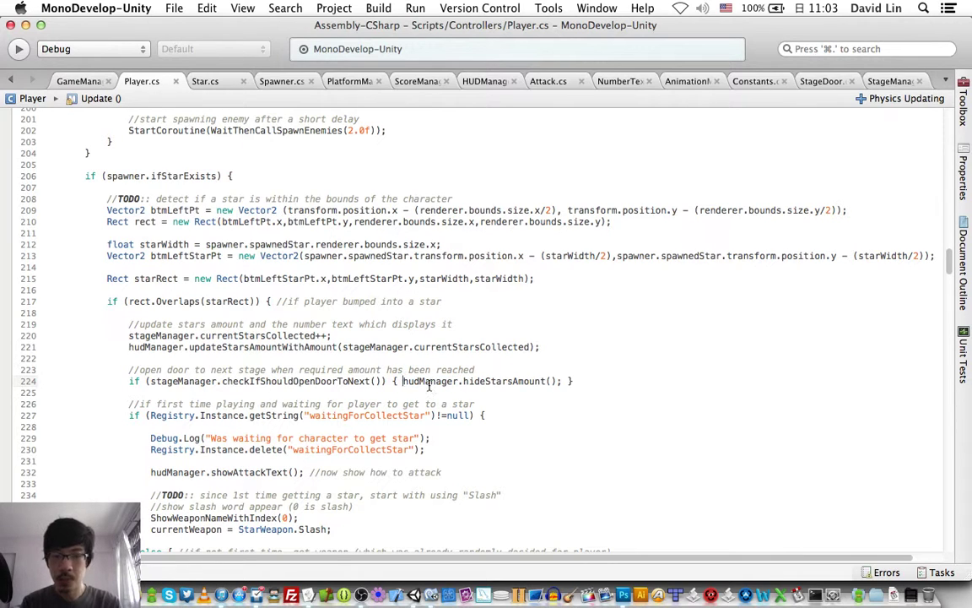
{"action": "key", "text": "Return"}
{"action": "key", "text": "Return"}
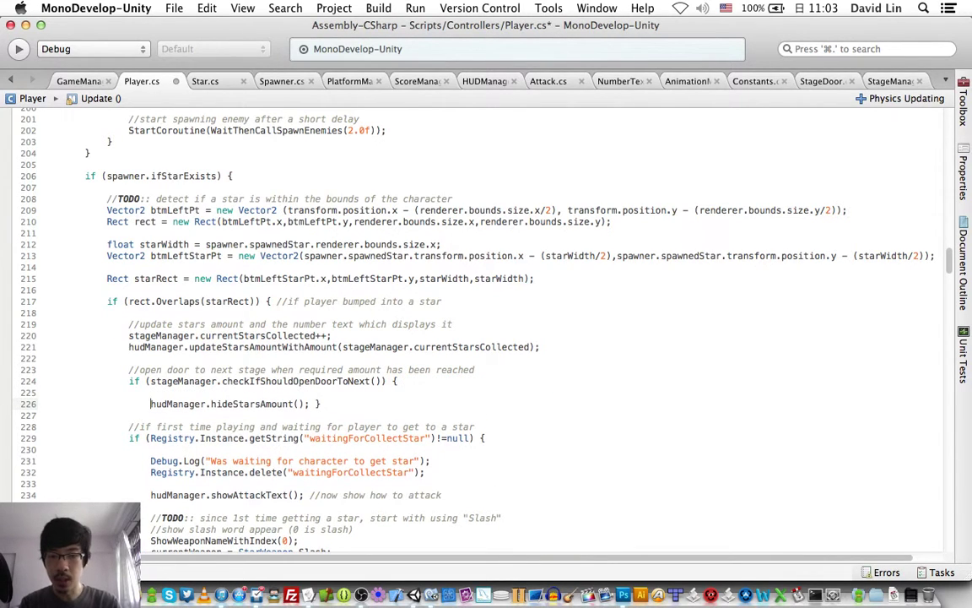
{"action": "key", "text": "Return"}
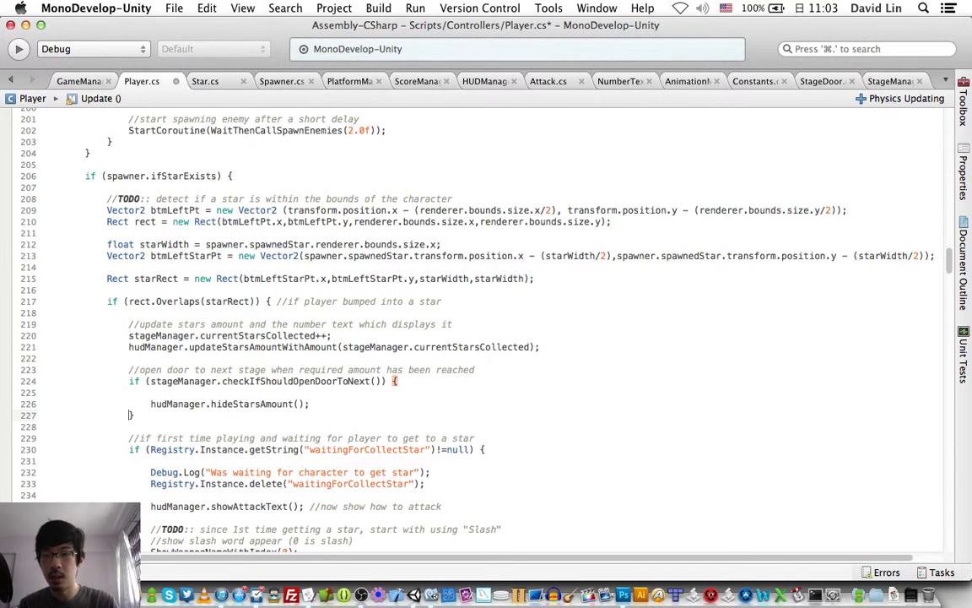
{"action": "left_click", "coordinate": [374, 403]}
{"action": "scroll", "coordinate": [374, 402], "scroll_direction": "down", "scroll_amount": 4}
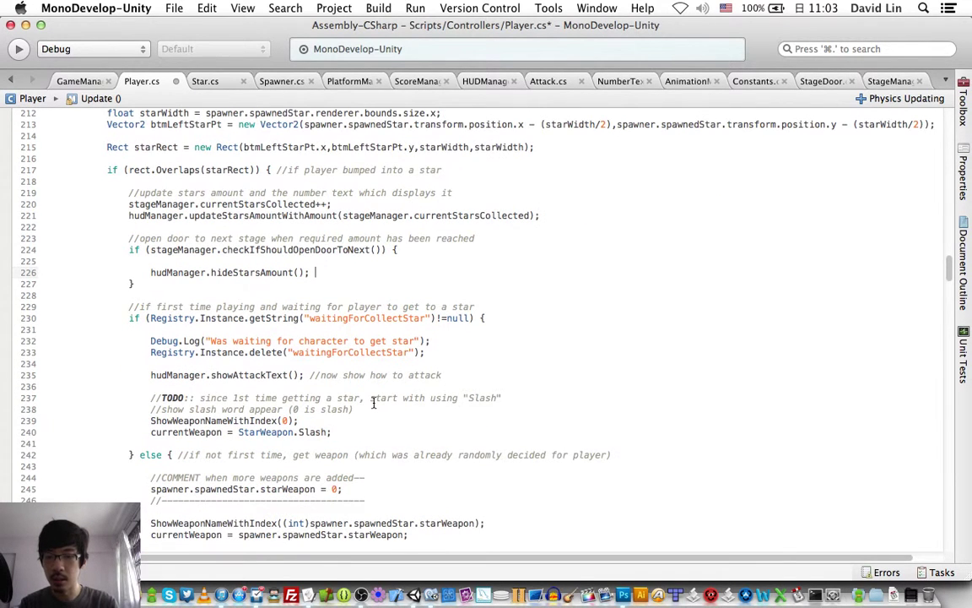
{"action": "scroll", "coordinate": [374, 403], "scroll_direction": "down", "scroll_amount": 2}
{"action": "scroll", "coordinate": [374, 402], "scroll_direction": "down", "scroll_amount": 1}
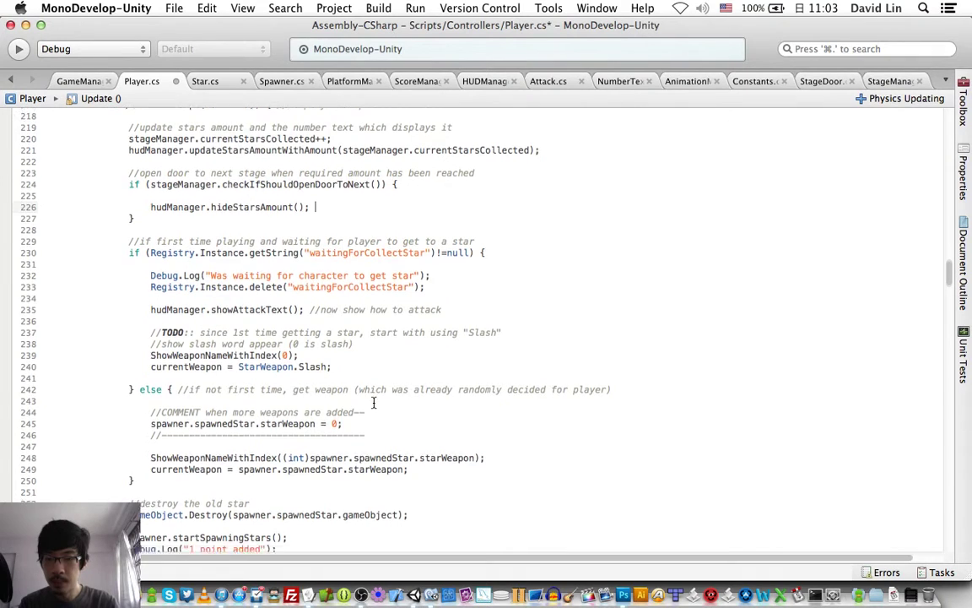
{"action": "scroll", "coordinate": [374, 403], "scroll_direction": "down", "scroll_amount": 1}
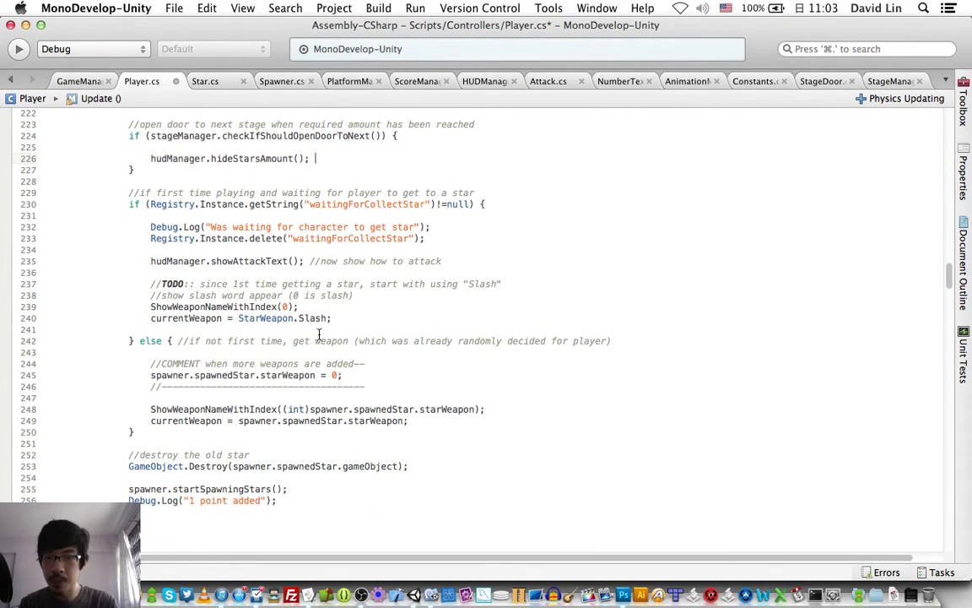
{"action": "left_click", "coordinate": [221, 170]}
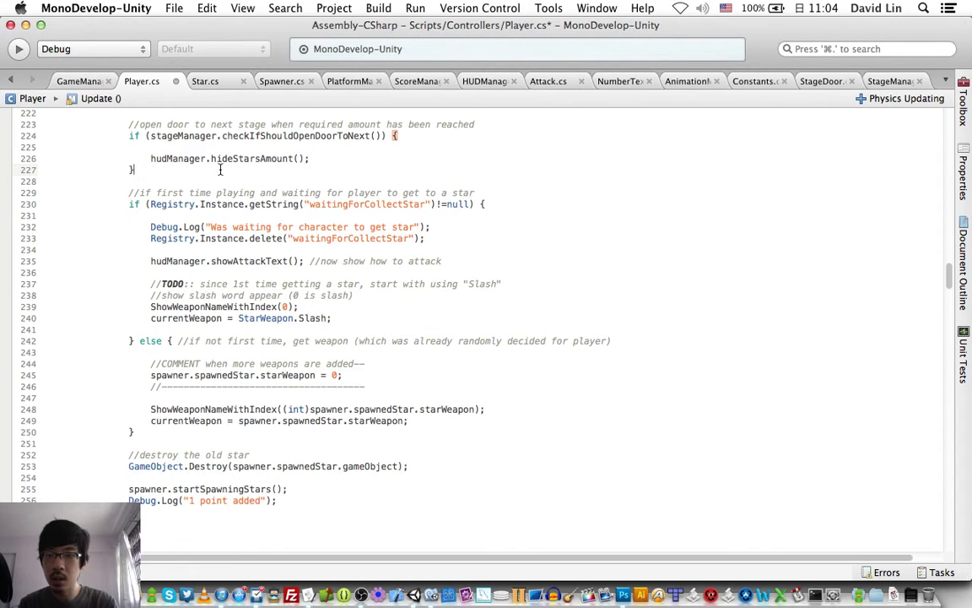
- Add an 'else {' block after the door-opening check and save Player.cs
{"action": "type", "text": "else "}
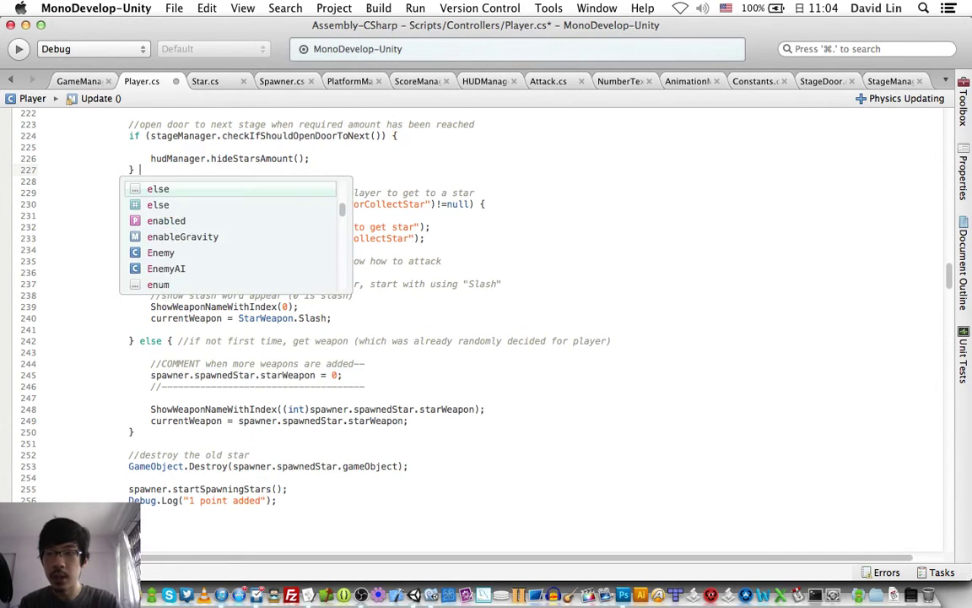
{"action": "type", "text": "{"}
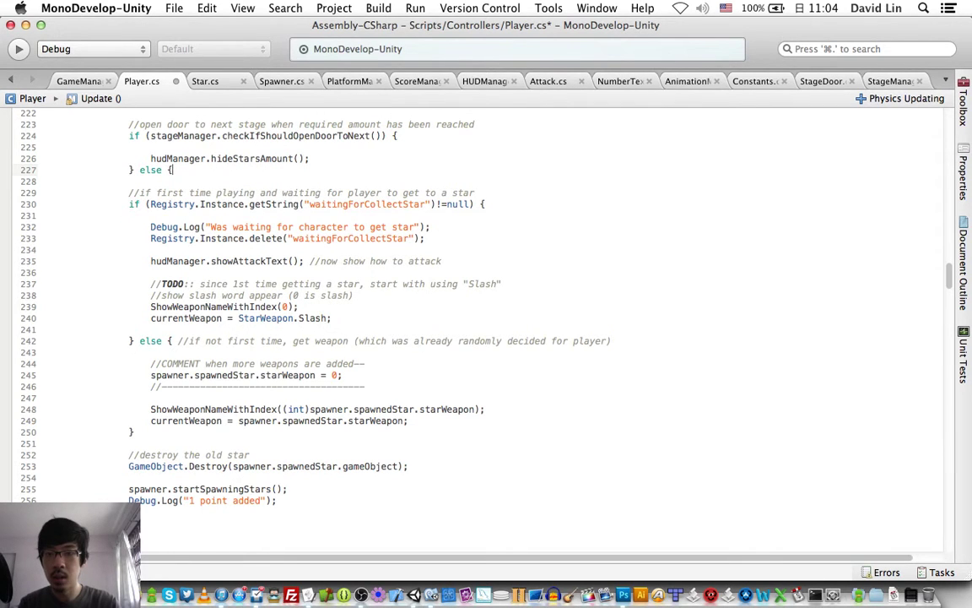
{"action": "key", "text": "Return"}
{"action": "key", "text": "Down"}
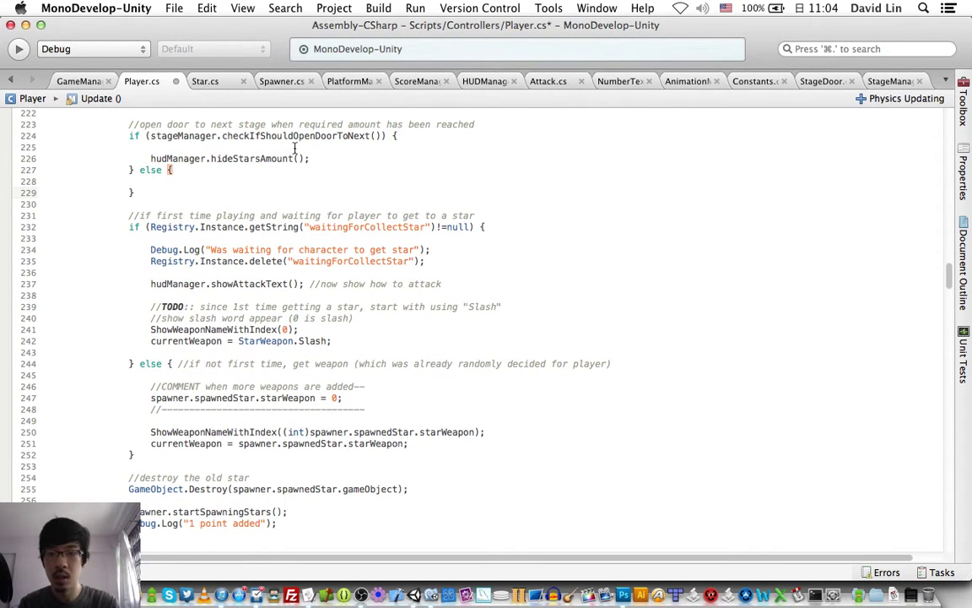
{"action": "left_click", "coordinate": [330, 158]}
{"action": "key", "text": "Return"}
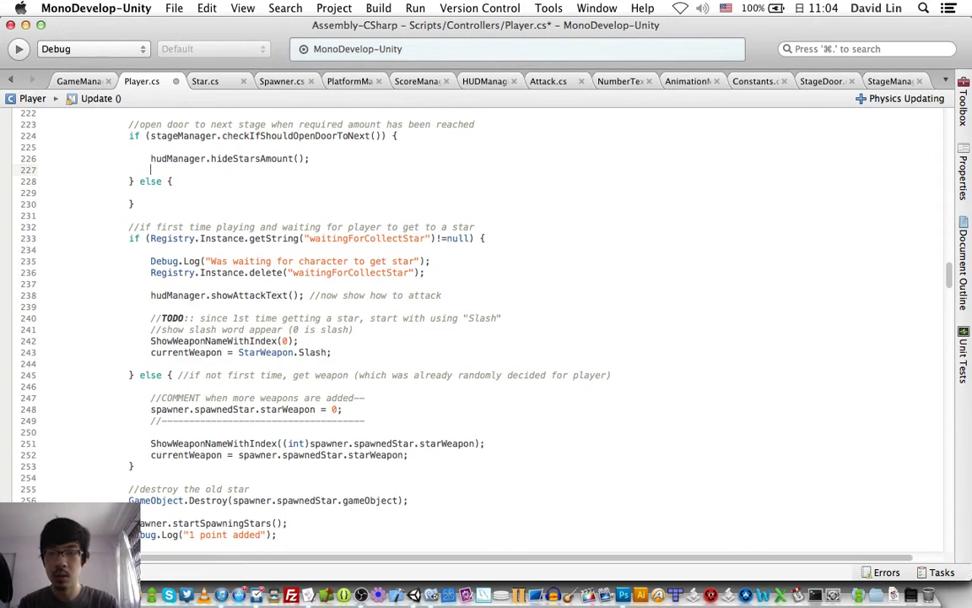
{"action": "key", "text": "super+s"}
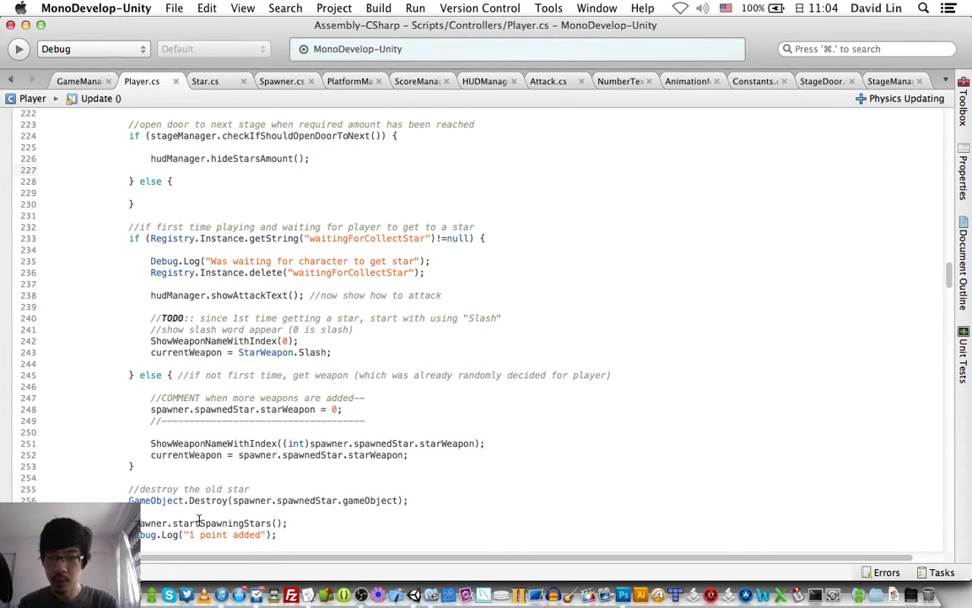
- Move the spawner.startSpawningStars() line up into the else block and save
{"action": "triple_click", "coordinate": [199, 521]}
{"action": "key", "text": "super+x"}
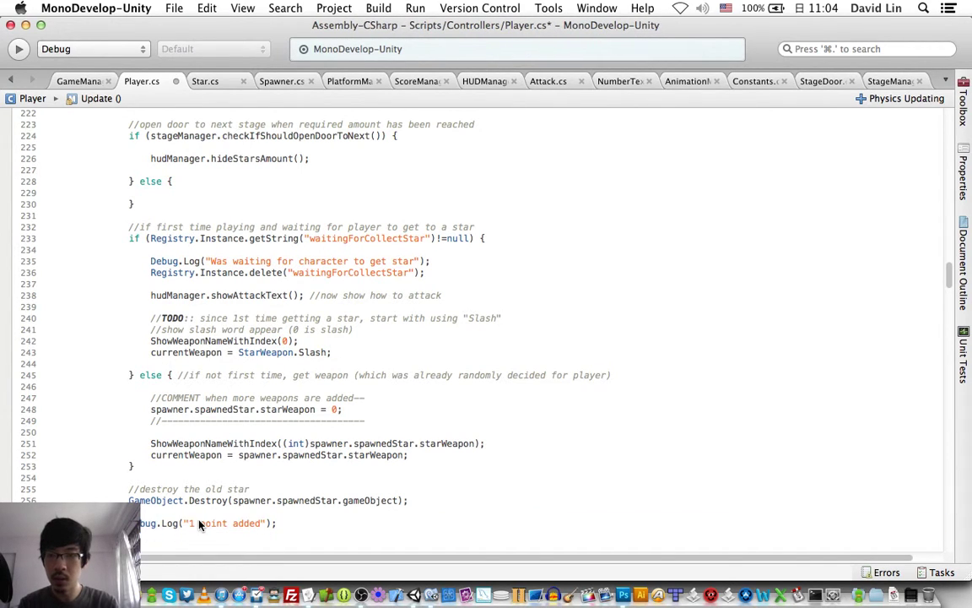
{"action": "left_click", "coordinate": [186, 195]}
{"action": "key", "text": "Return"}
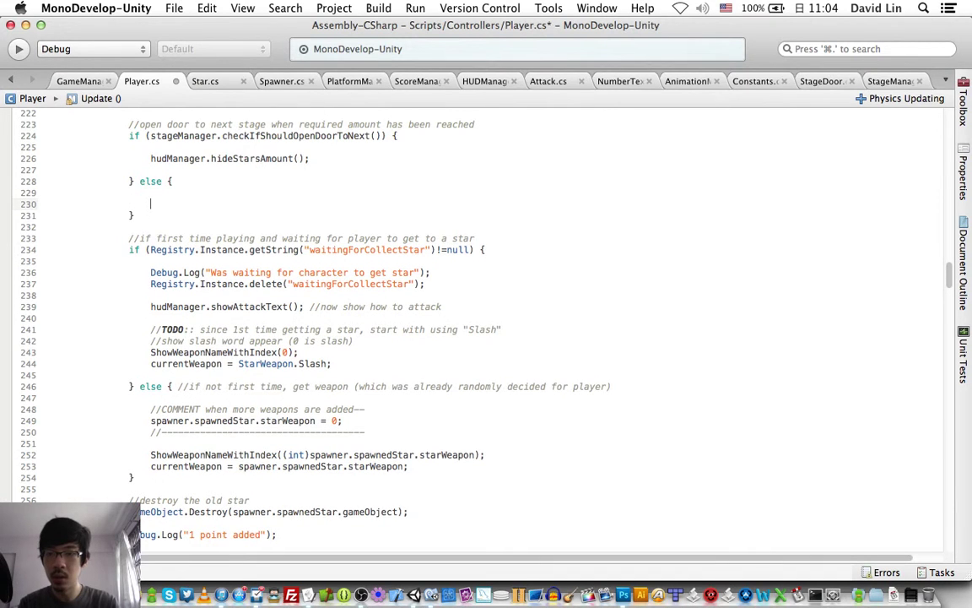
{"action": "key", "text": "super+v"}
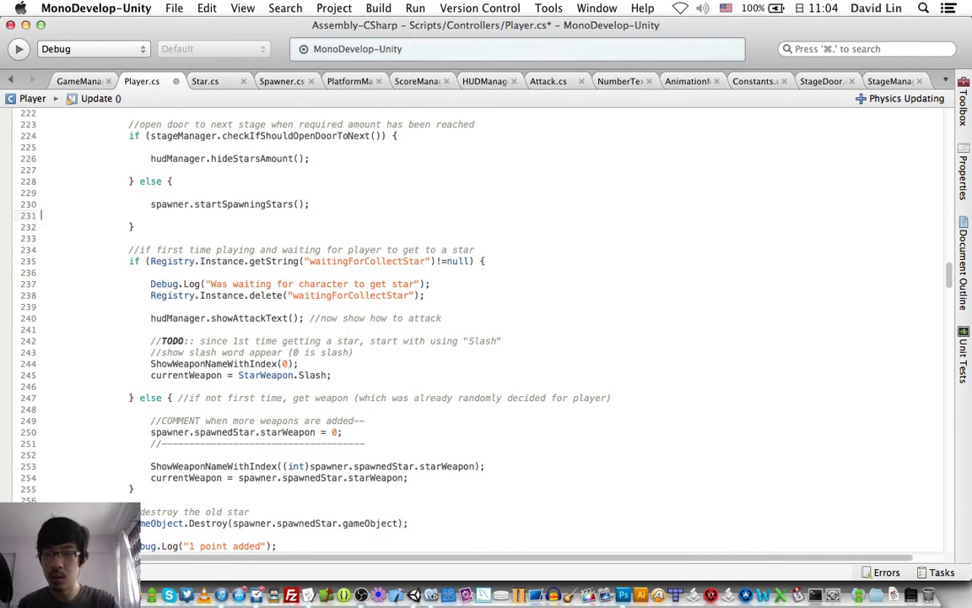
{"action": "key", "text": "BackSpace"}
{"action": "key", "text": "super+s"}
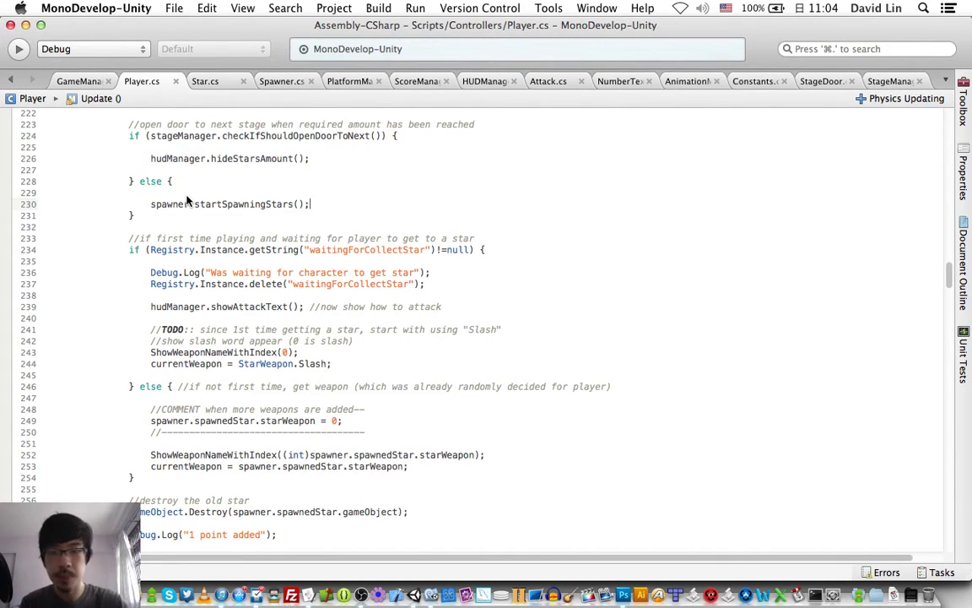
{"action": "left_click", "coordinate": [265, 181]}
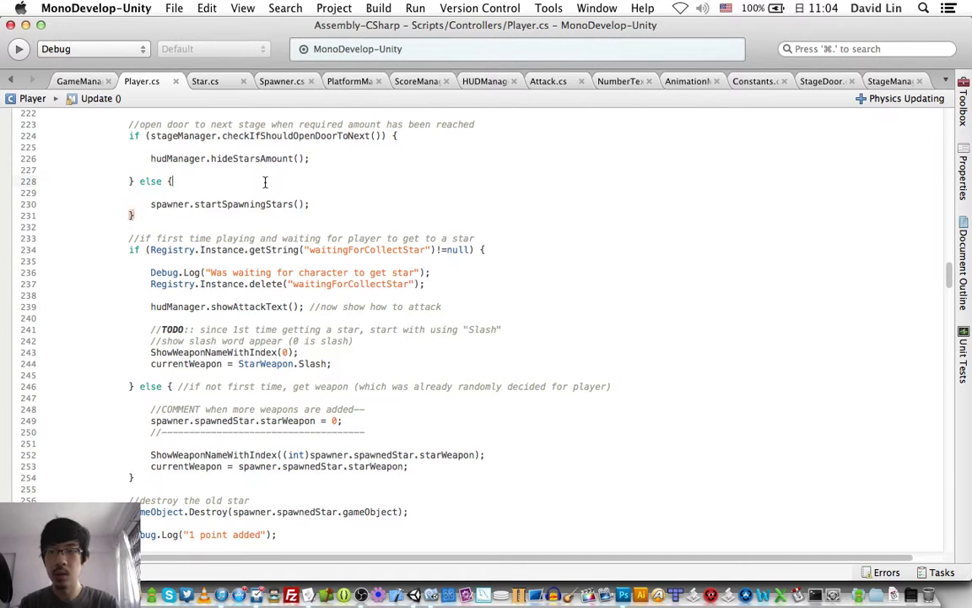
{"action": "left_click", "coordinate": [417, 135]}
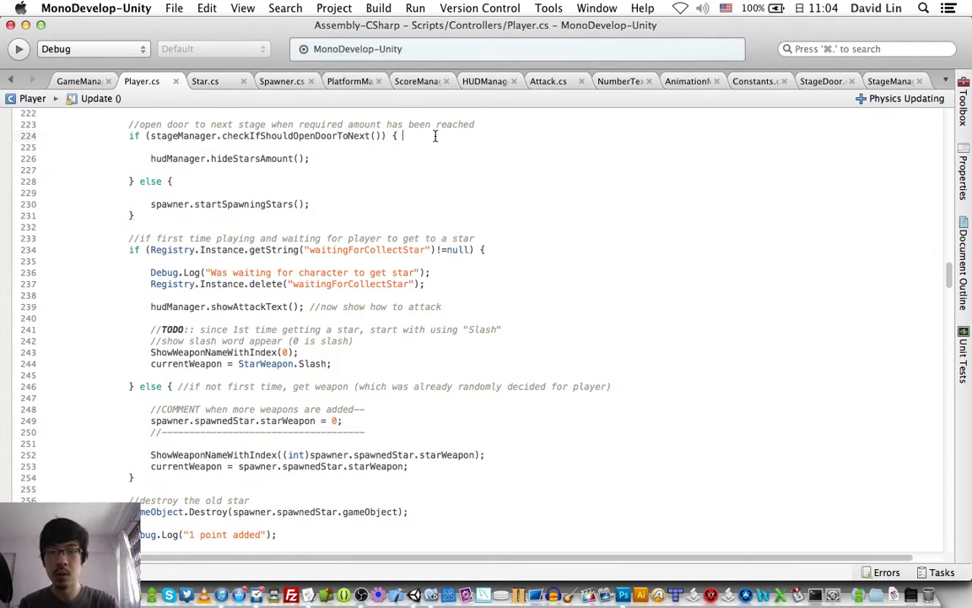
- Comment the door check ('don't spawn a new star if door appears') and the spawn call, then save
{"action": "type", "text": "//don'"}
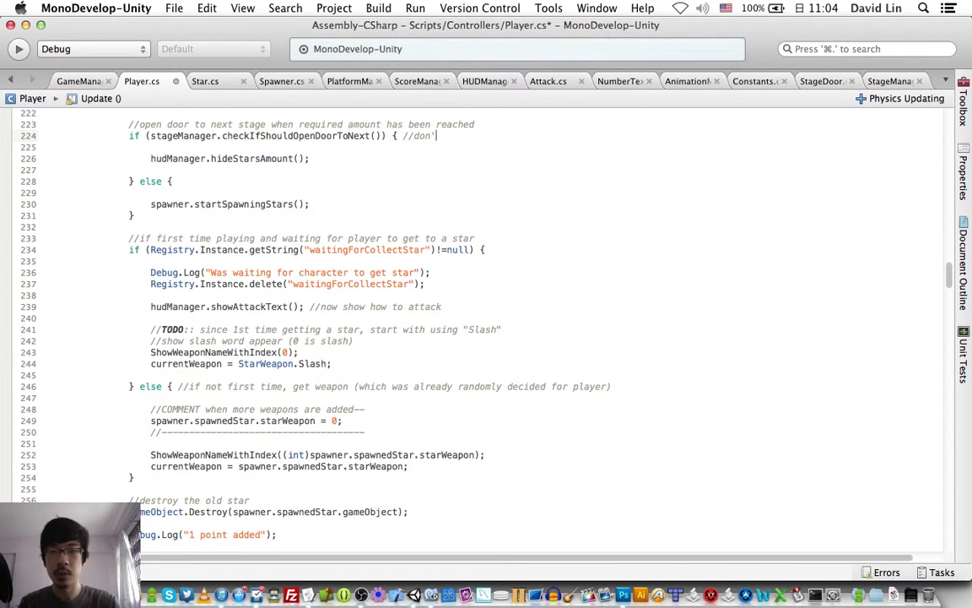
{"action": "type", "text": "t spawn a n"}
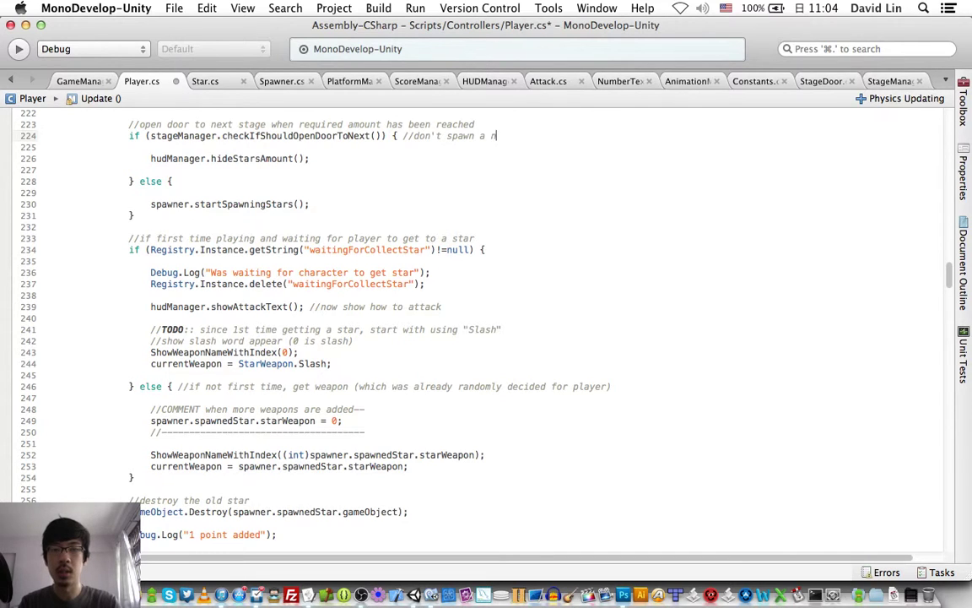
{"action": "type", "text": "ew star if door "}
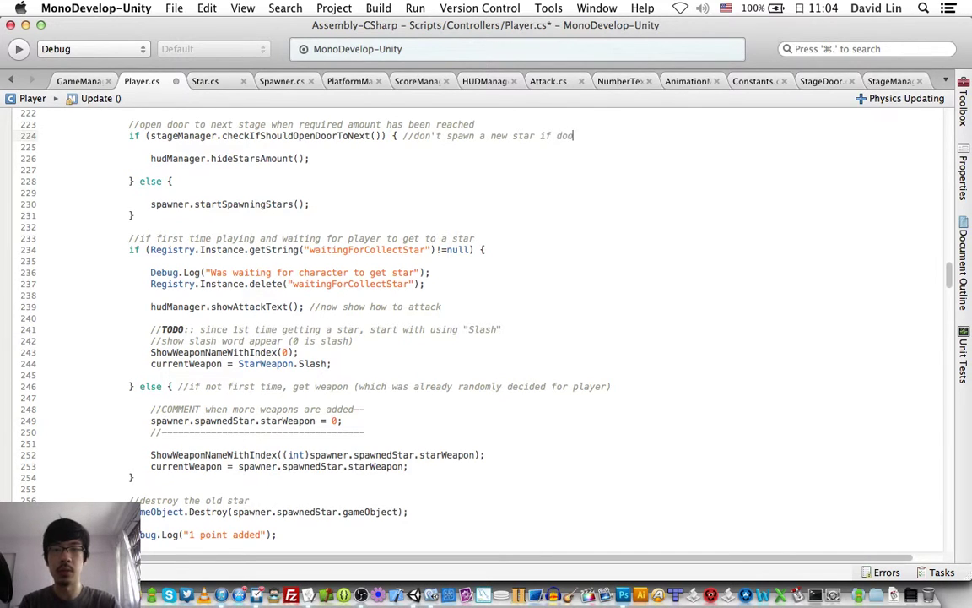
{"action": "type", "text": "appears"}
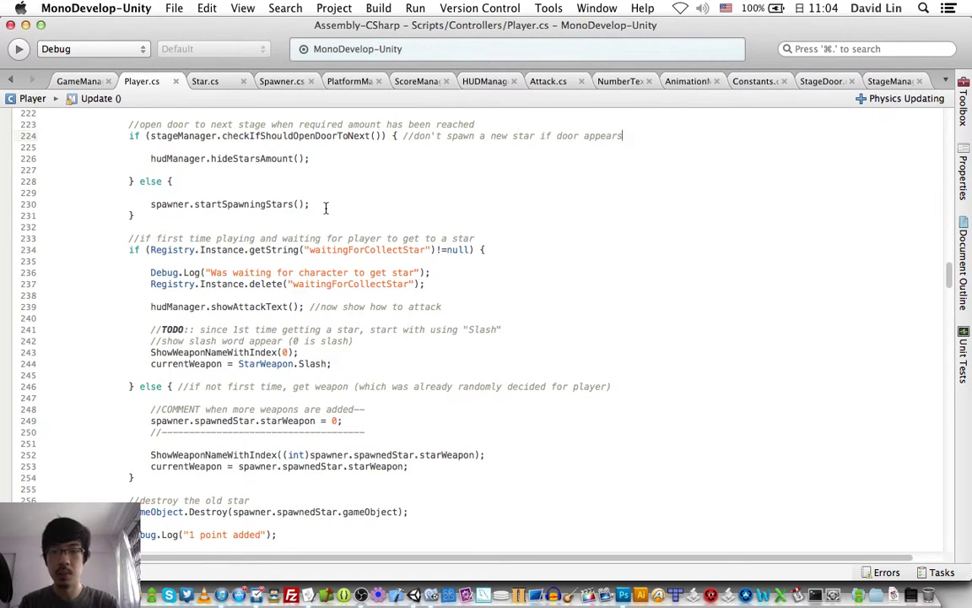
{"action": "left_click", "coordinate": [326, 206]}
{"action": "type", "text": "//only spaw"}
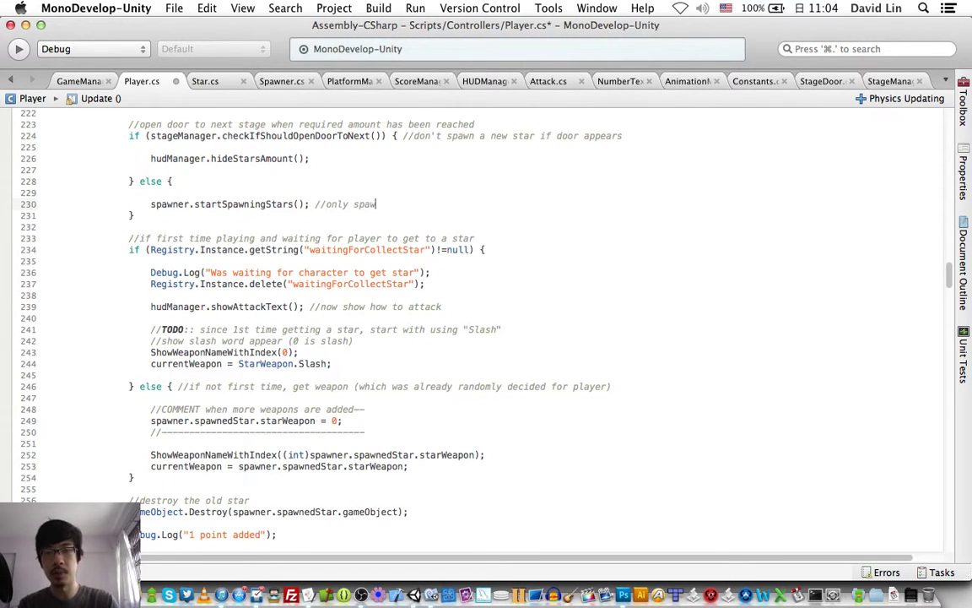
{"action": "type", "text": "n a new star if ha"}
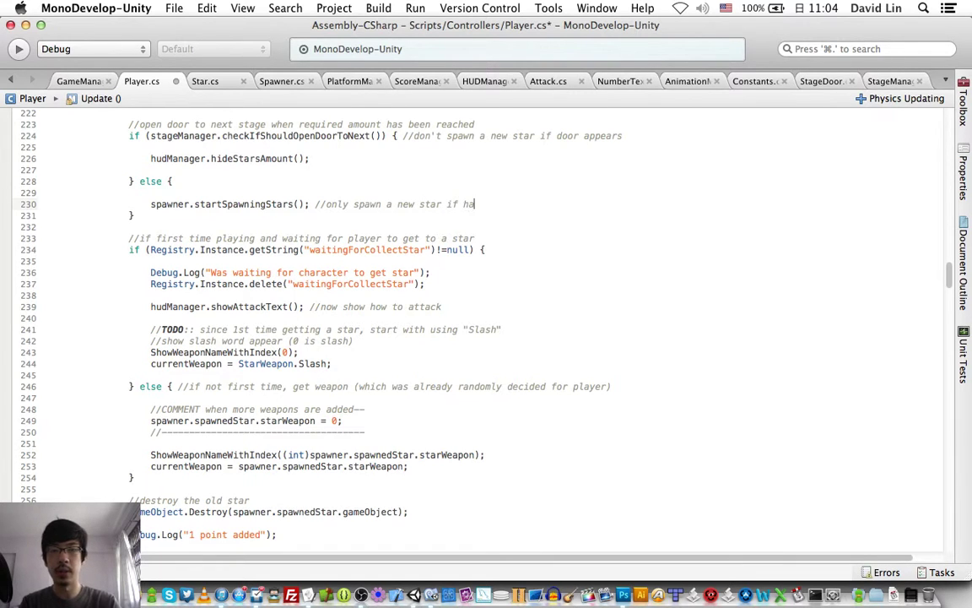
{"action": "type", "text": "ven't reached"}
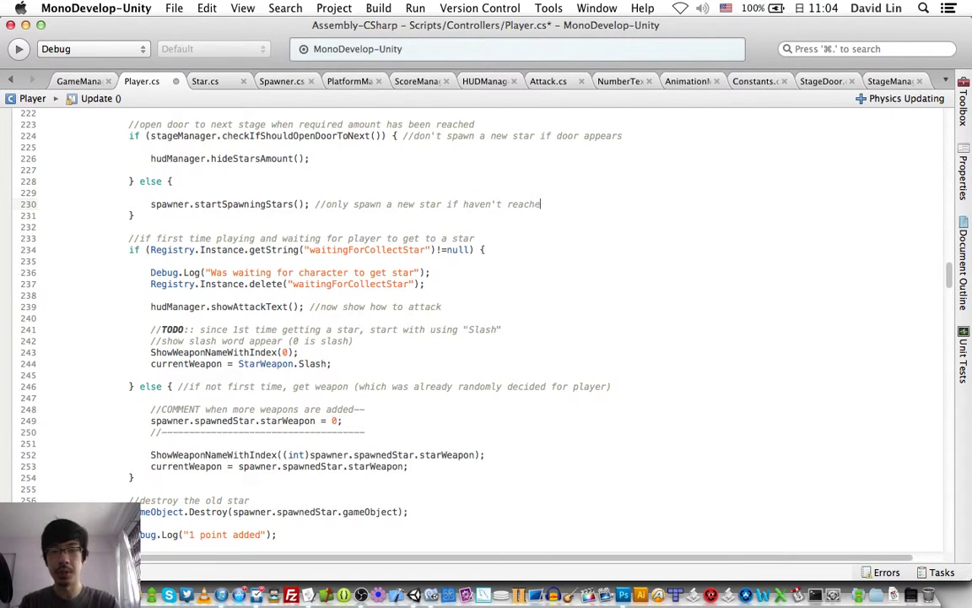
{"action": "type", "text": " the required "}
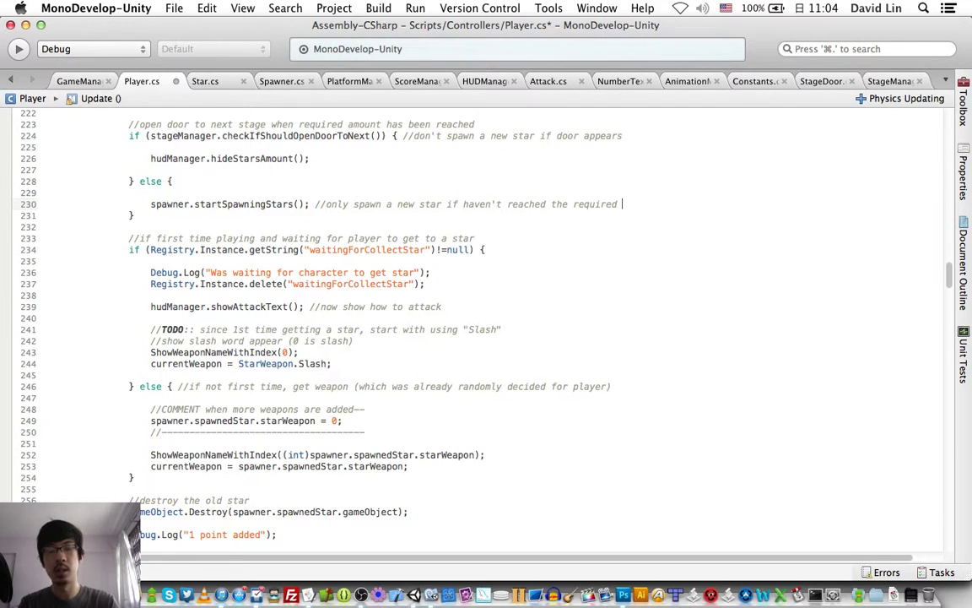
{"action": "type", "text": "amount of "}
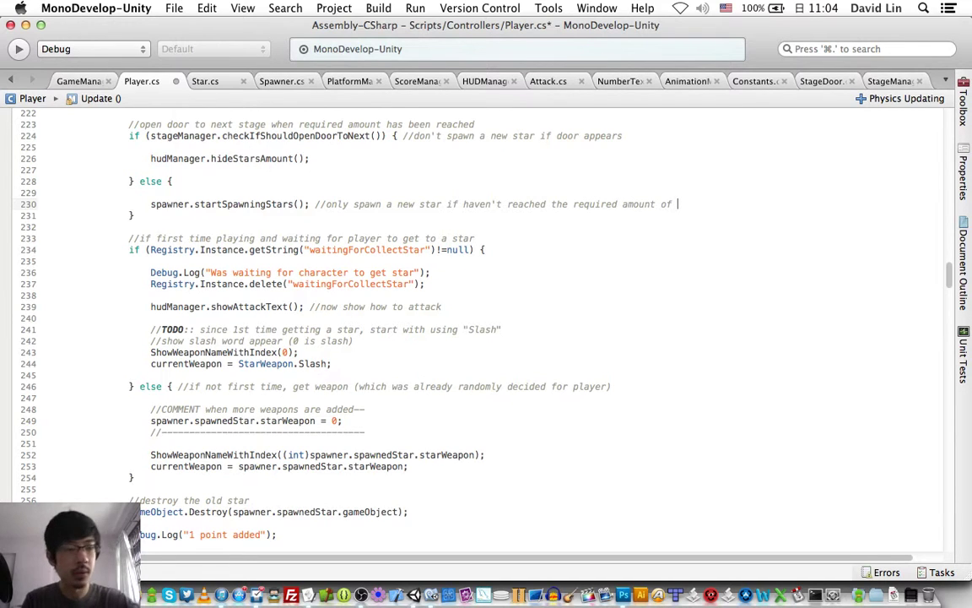
{"action": "type", "text": "stars "}
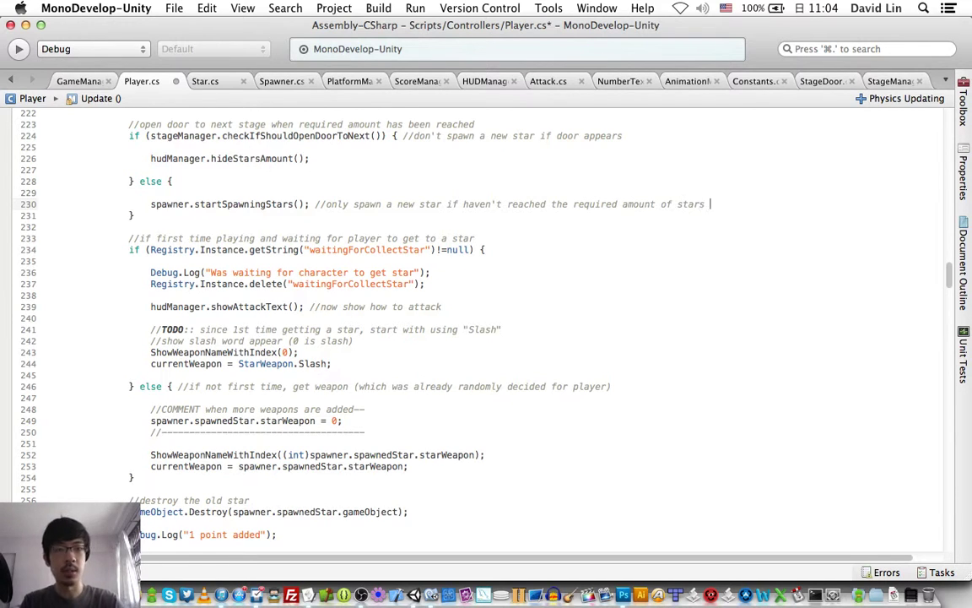
{"action": "type", "text": "yet"}
{"action": "key", "text": "super+s"}
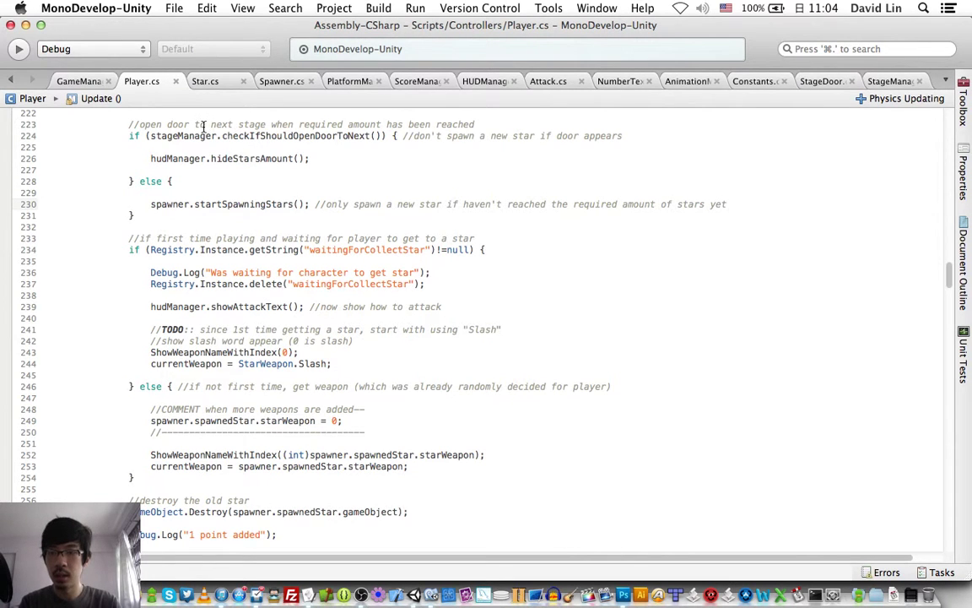
- Move the open-door if/else block below the old-star destroy call and save Player.cs
{"action": "triple_click", "coordinate": [203, 125]}
{"action": "left_click", "coordinate": [155, 215], "text": "shift"}
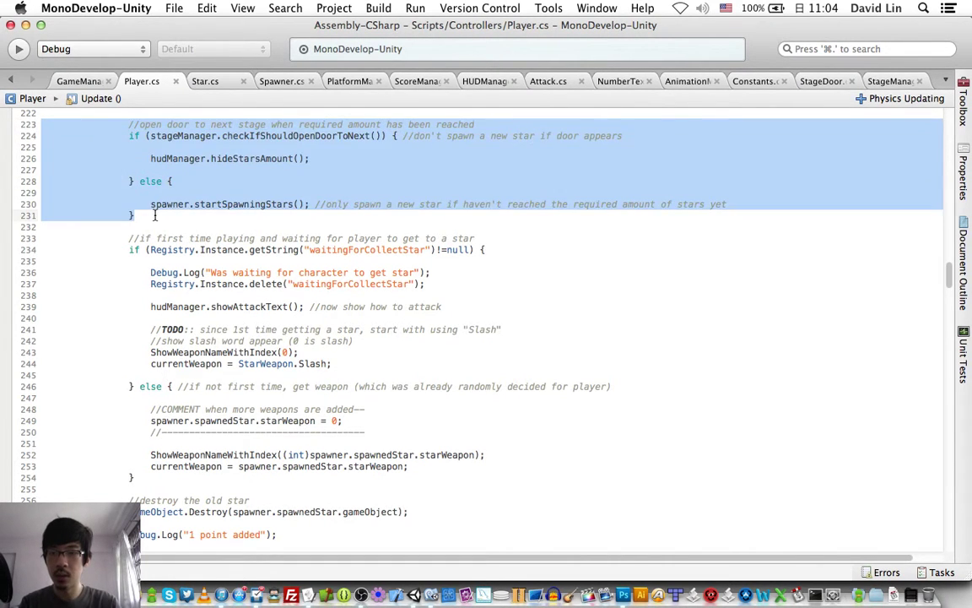
{"action": "key", "text": "BackSpace"}
{"action": "scroll", "coordinate": [202, 199], "scroll_direction": "up", "scroll_amount": 3}
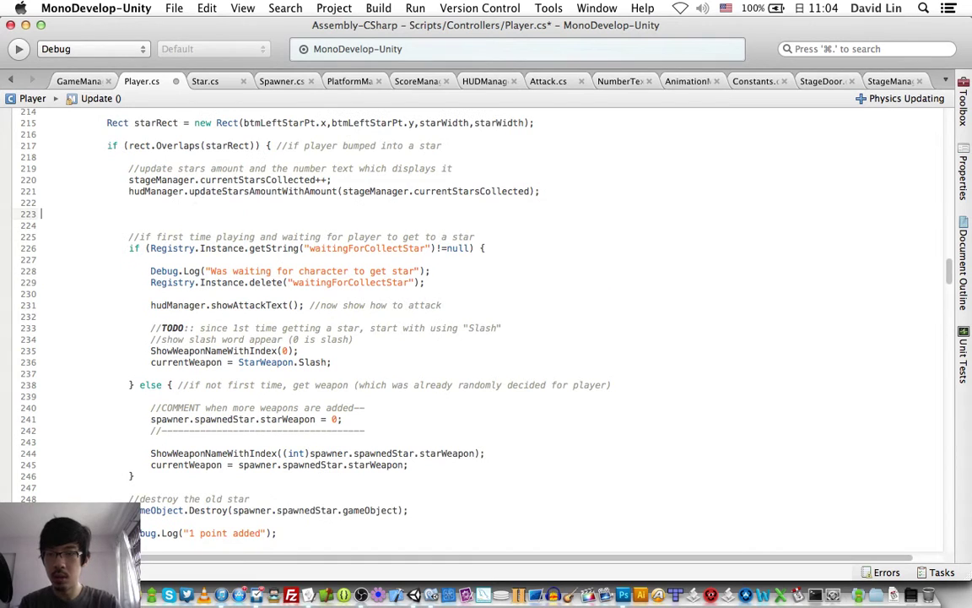
{"action": "key", "text": "BackSpace"}
{"action": "key", "text": "BackSpace"}
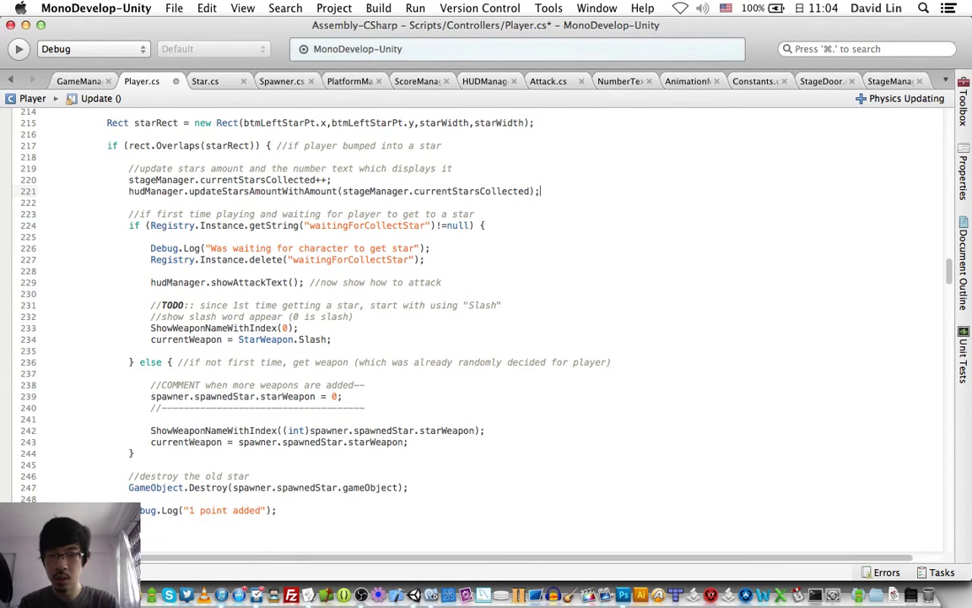
{"action": "scroll", "coordinate": [263, 272], "scroll_direction": "down", "scroll_amount": 3}
{"action": "left_click", "coordinate": [423, 420]}
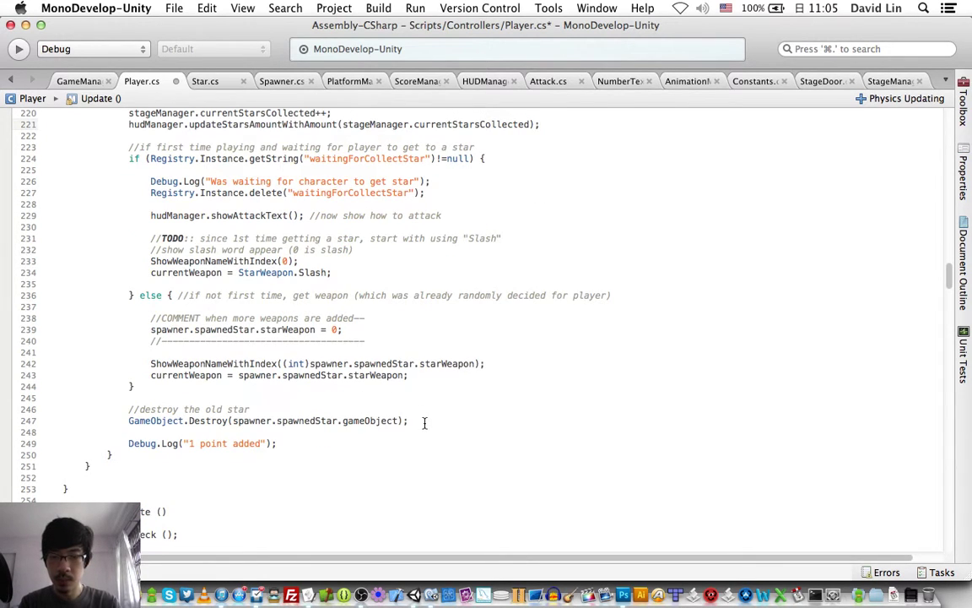
{"action": "key", "text": "Return"}
{"action": "key", "text": "super+v"}
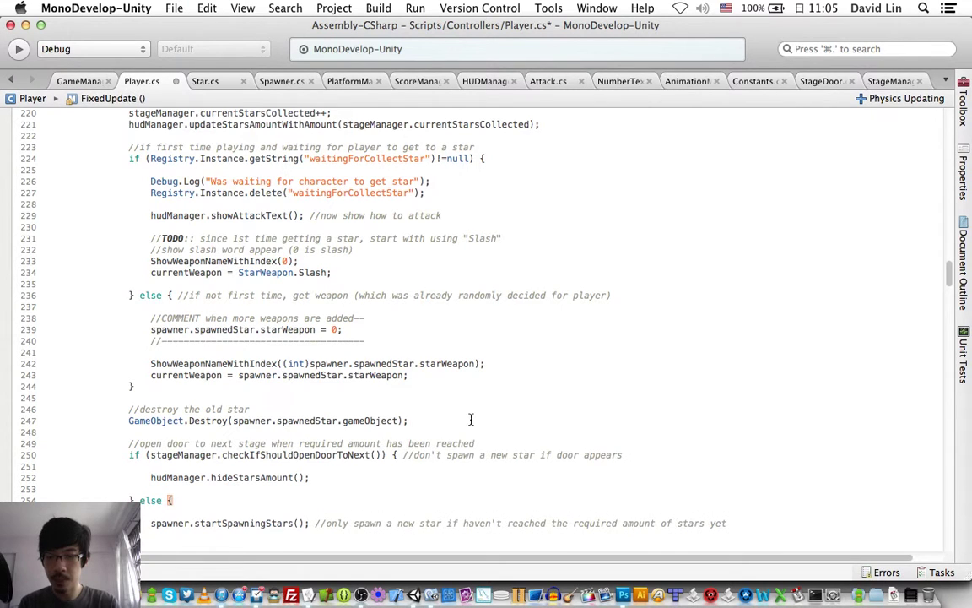
{"action": "key", "text": "super+s"}
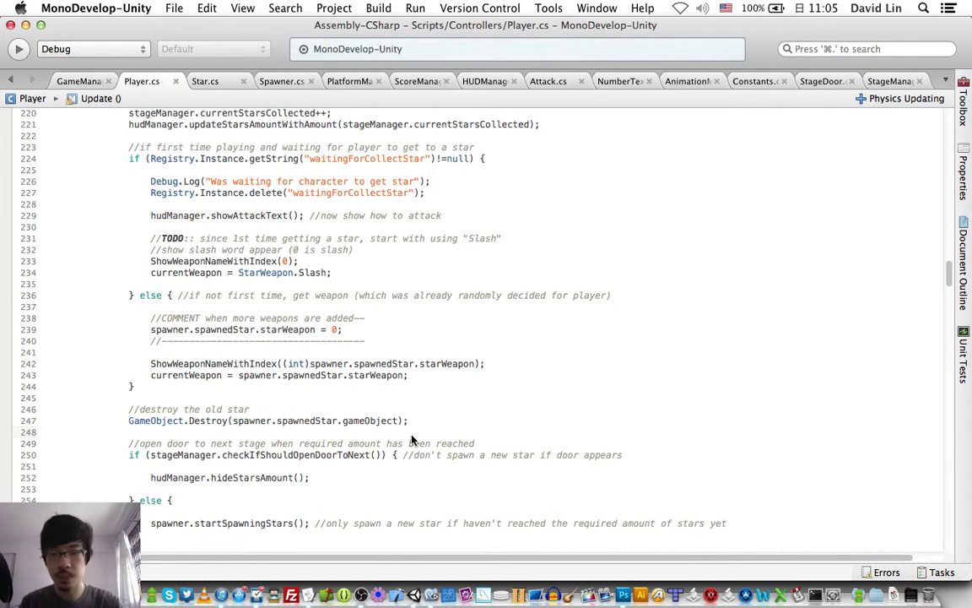
{"action": "scroll", "coordinate": [412, 437], "scroll_direction": "down", "scroll_amount": 3}
- Switch to Unity, enter Play mode and start level 1
{"action": "key", "text": "super+Tab"}
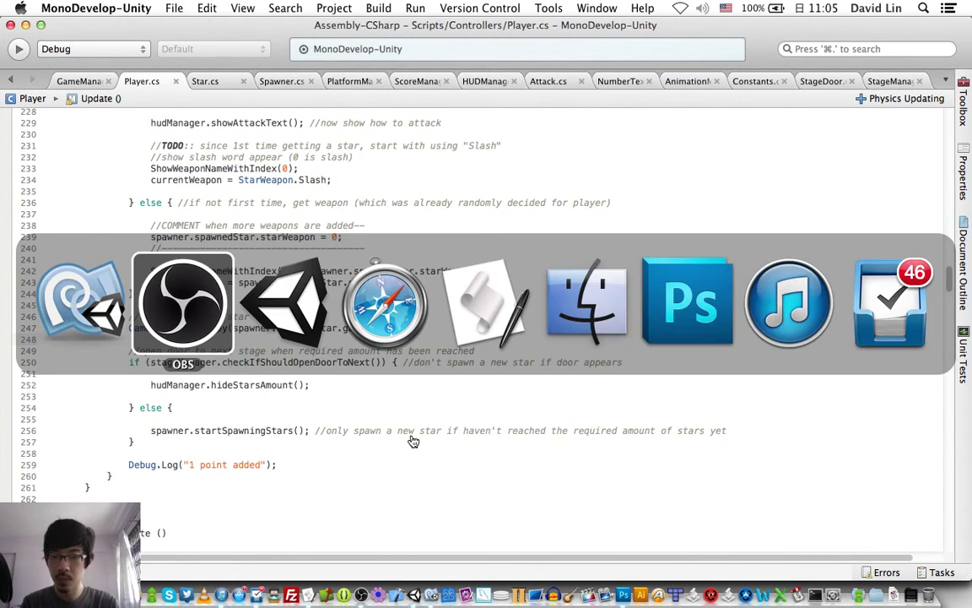
{"action": "key", "text": "super+Tab"}
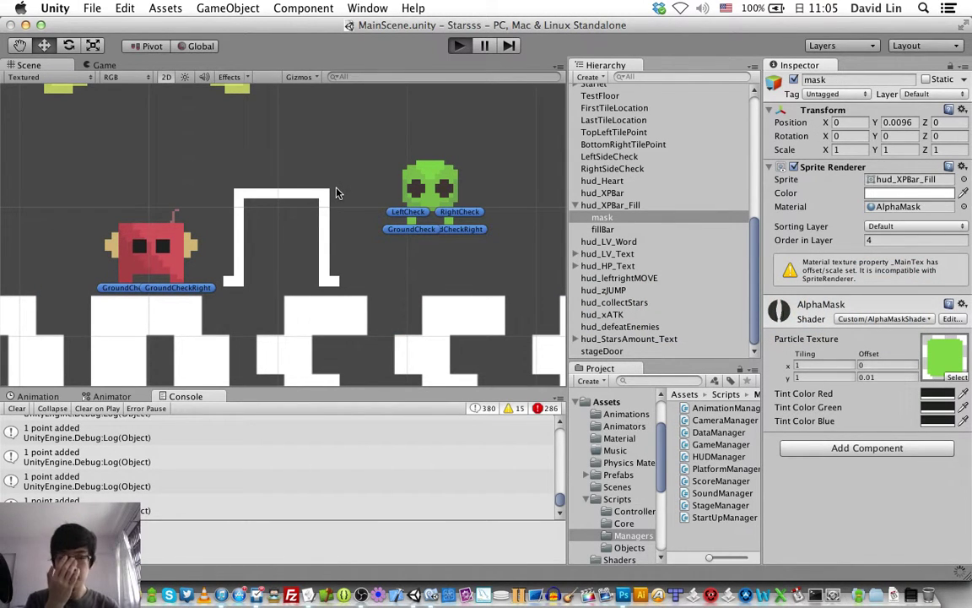
{"action": "key", "text": "super+p"}
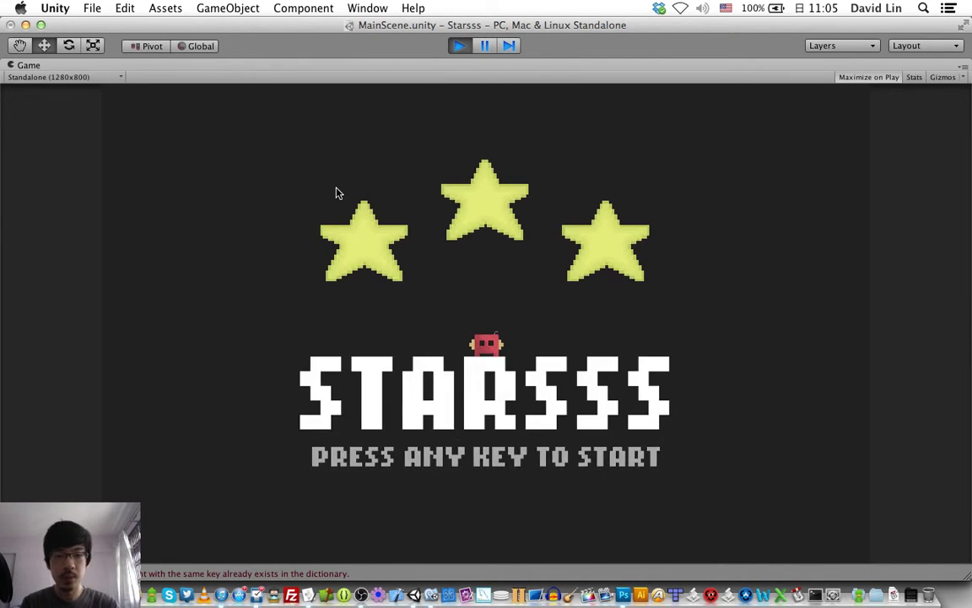
{"action": "key", "text": "space"}
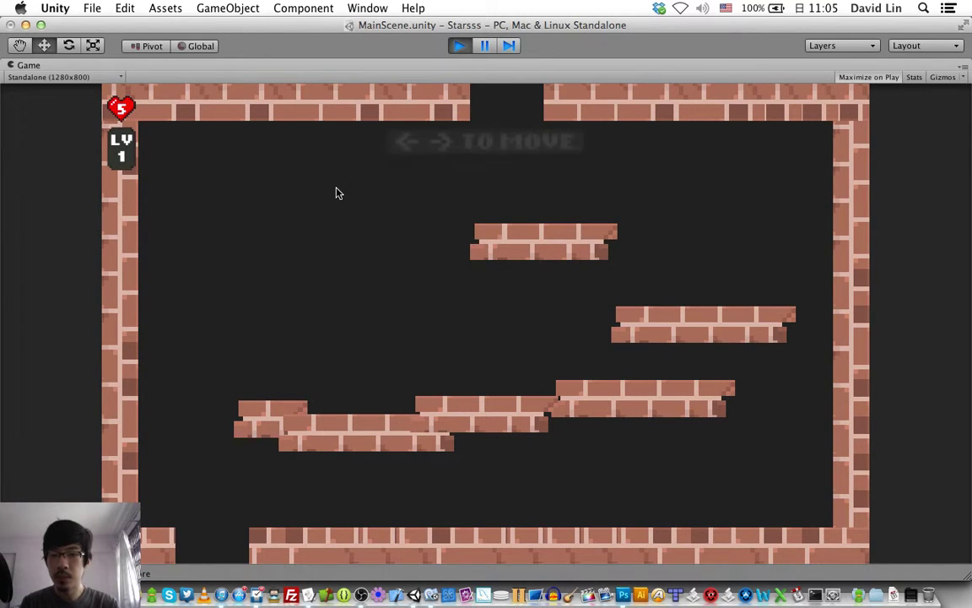
- Play level 1 collecting stars as they respawn, up to 3, then stop Play mode
{"action": "key", "text": "Left"}
{"action": "key", "text": "z"}
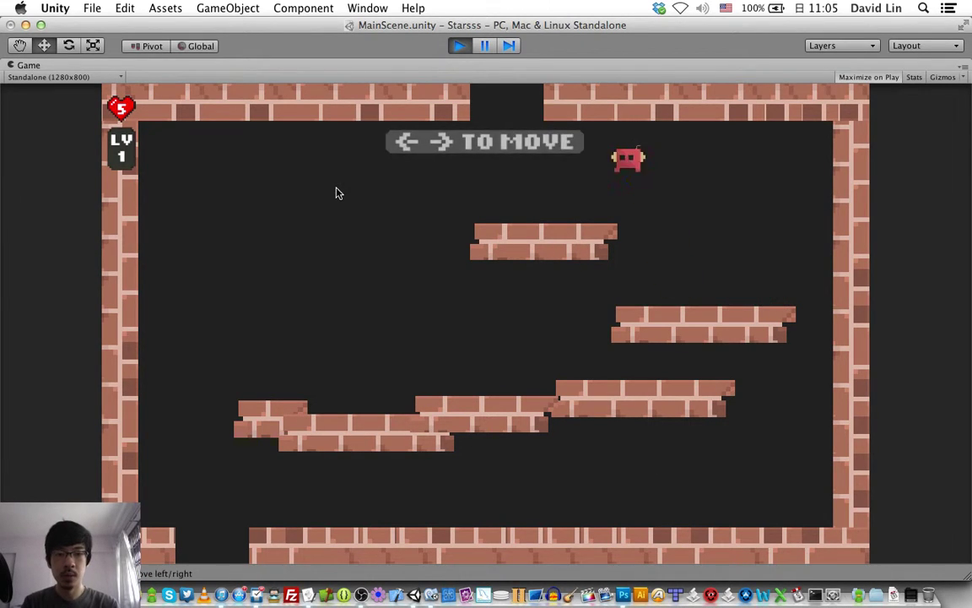
{"action": "key", "text": "z"}
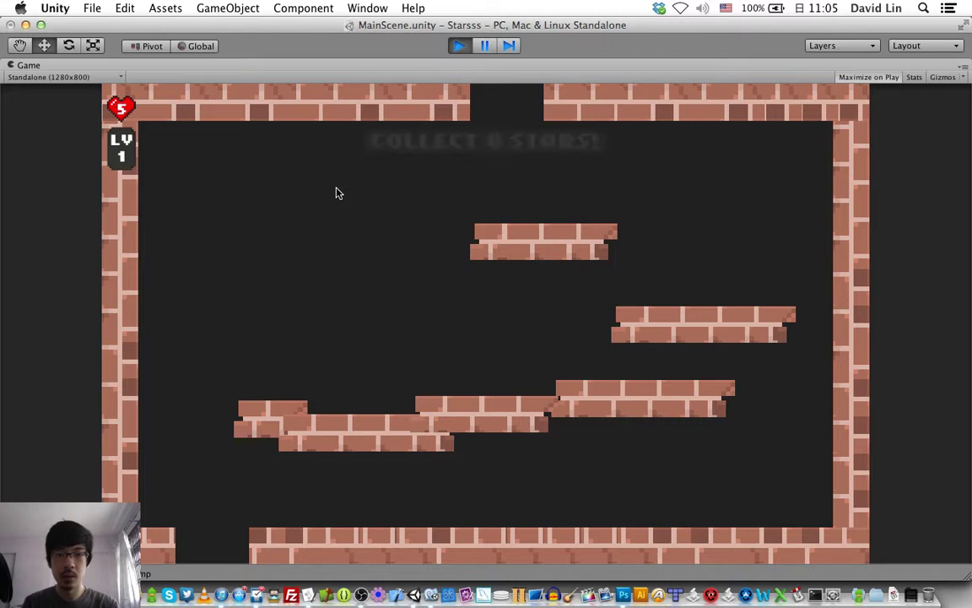
{"action": "key", "text": "Left"}
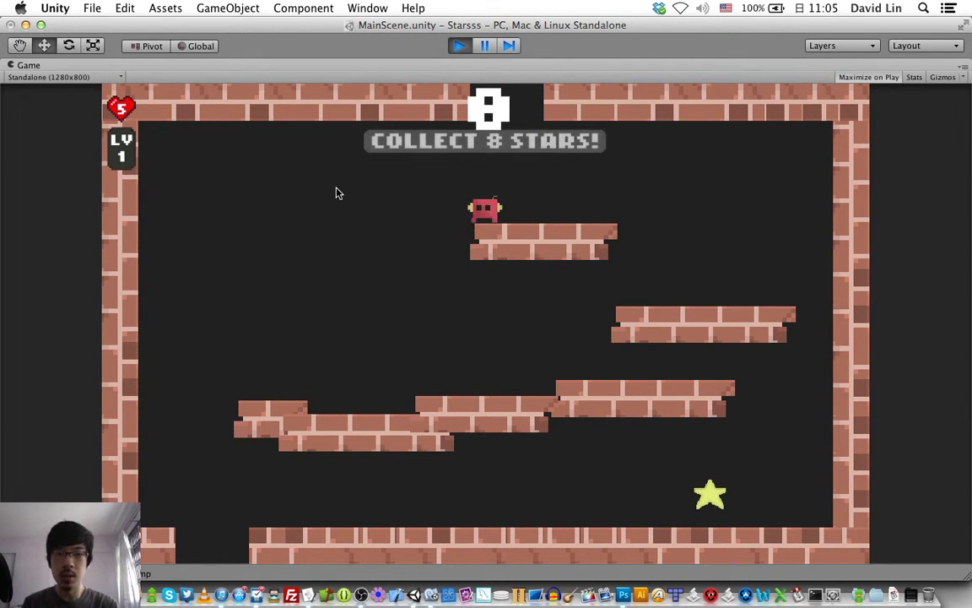
{"action": "key", "text": "Right"}
{"action": "key", "text": "z"}
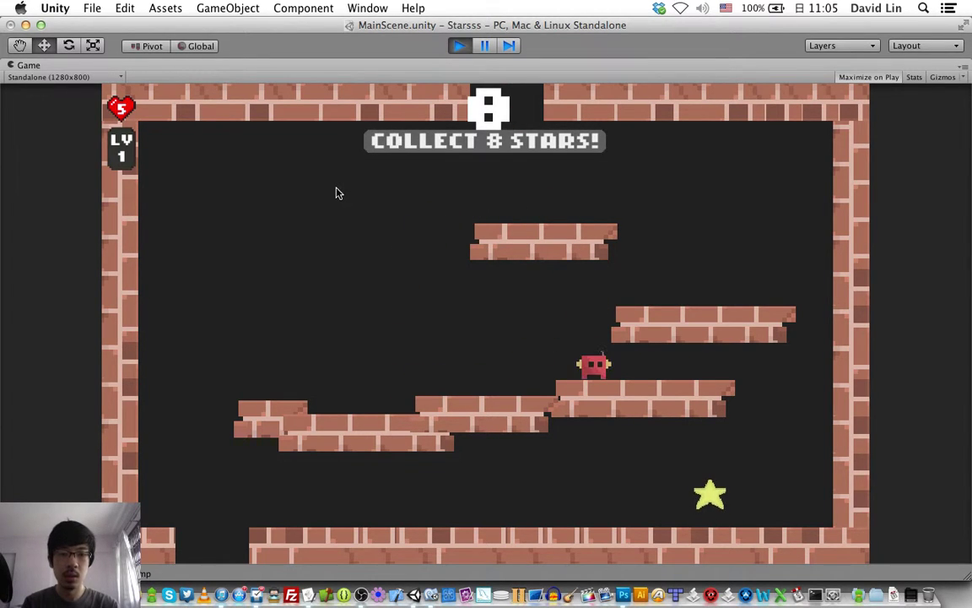
{"action": "key", "text": "Left"}
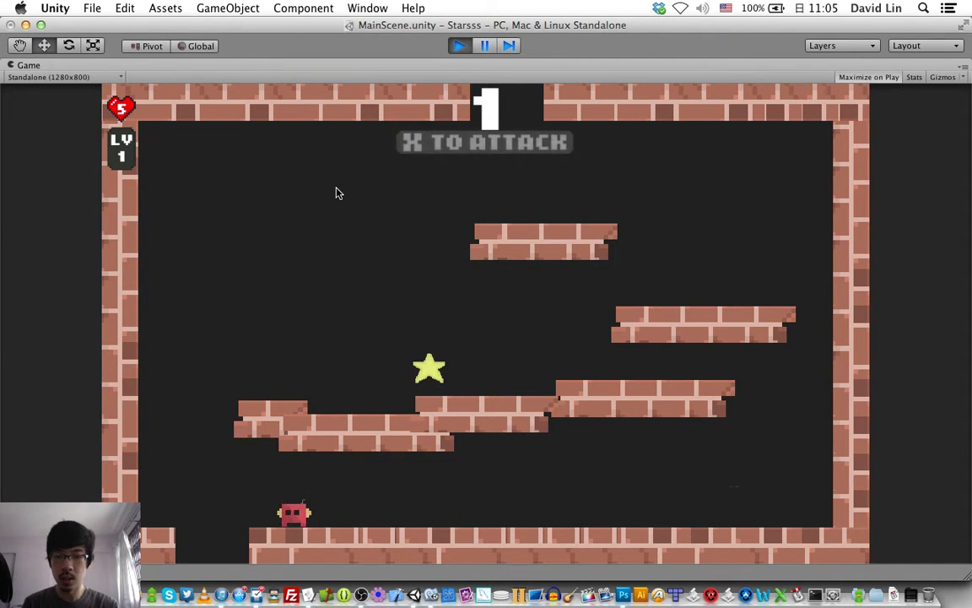
{"action": "key", "text": "z"}
{"action": "key", "text": "z"}
{"action": "key", "text": "Right"}
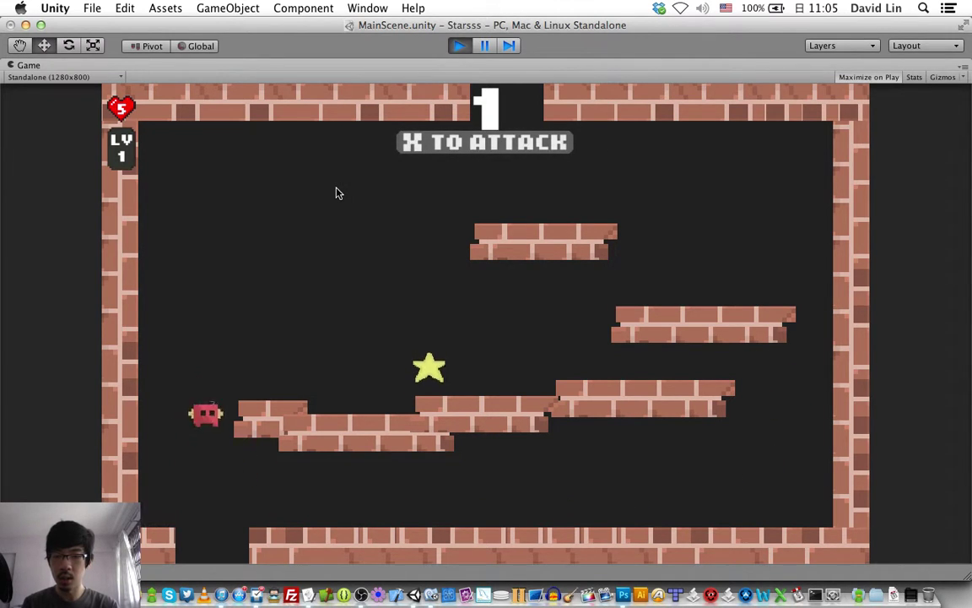
{"action": "key", "text": "z"}
{"action": "key", "text": "Right"}
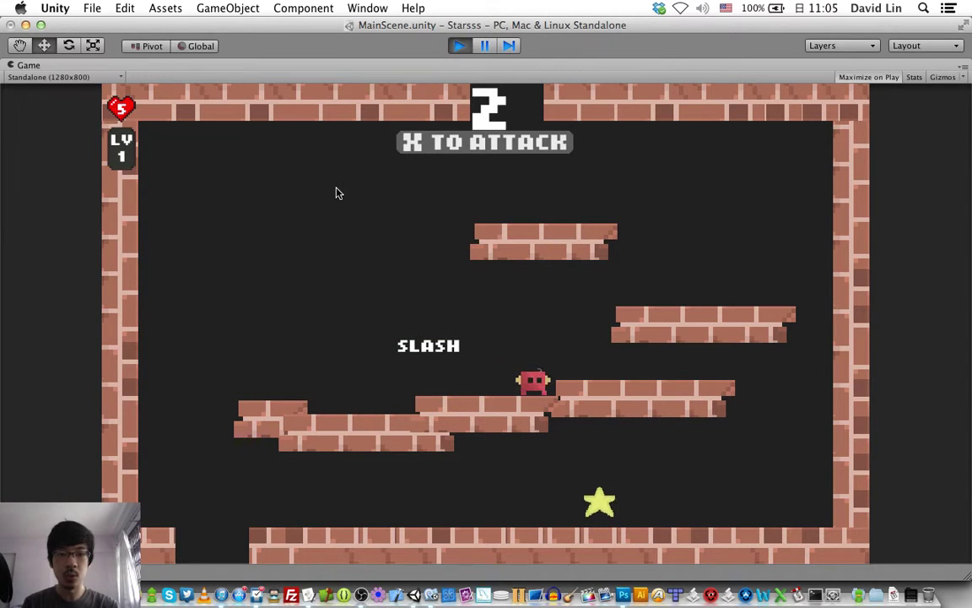
{"action": "key", "text": "z"}
{"action": "key", "text": "Left"}
{"action": "key", "text": "Right"}
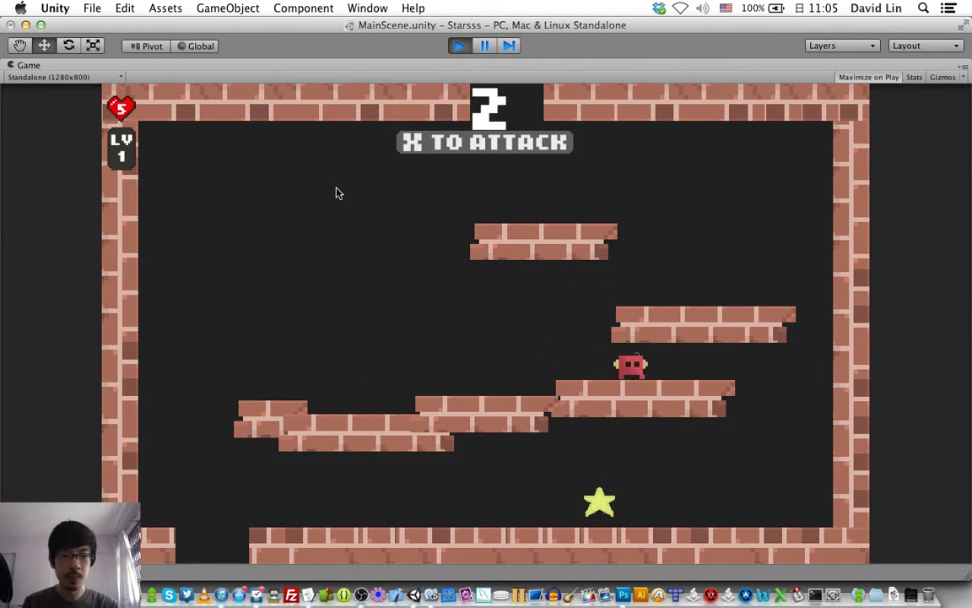
{"action": "key", "text": "Left"}
{"action": "key", "text": "Left"}
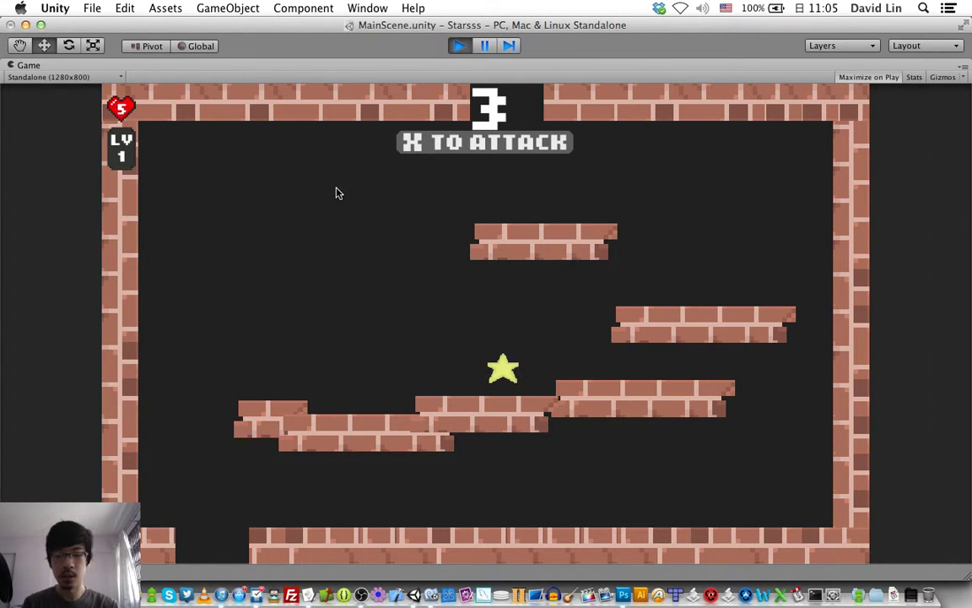
{"action": "key", "text": "super+p"}
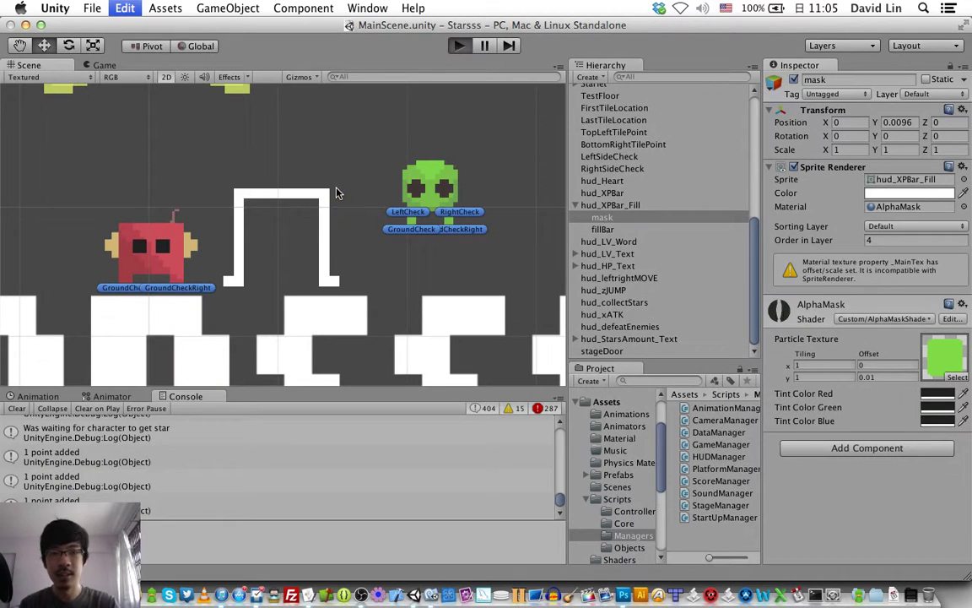
- Restart Play mode and begin level 1 again
{"action": "key", "text": "super+p"}
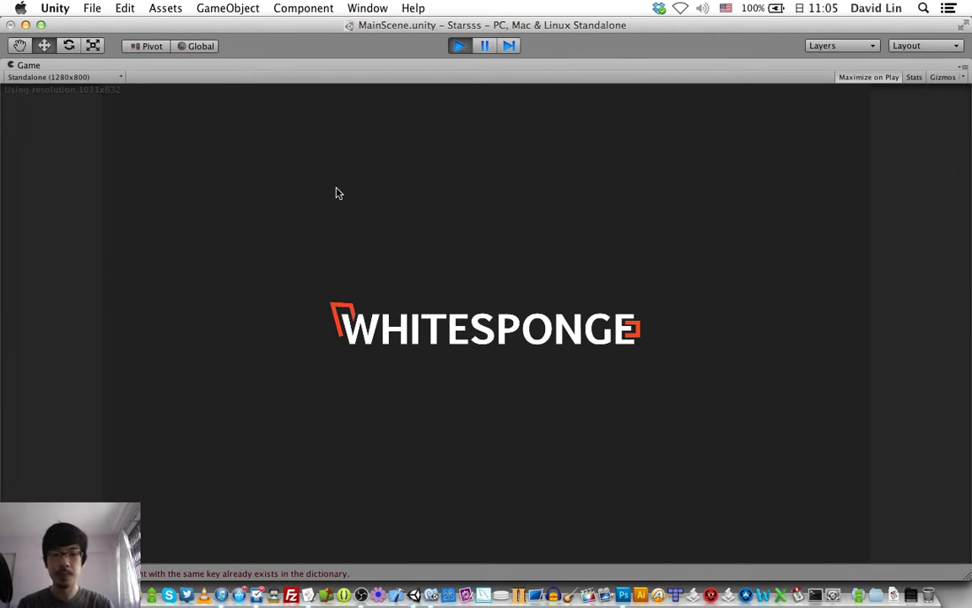
{"action": "key", "text": "super+Tab"}
{"action": "key", "text": "super+Tab"}
{"action": "key", "text": "super+Tab"}
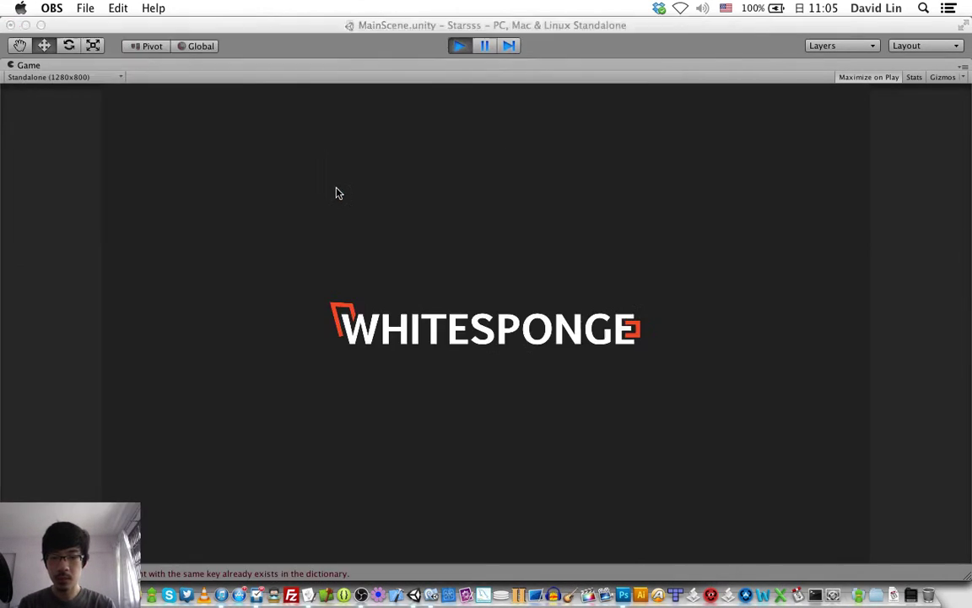
{"action": "key", "text": "space"}
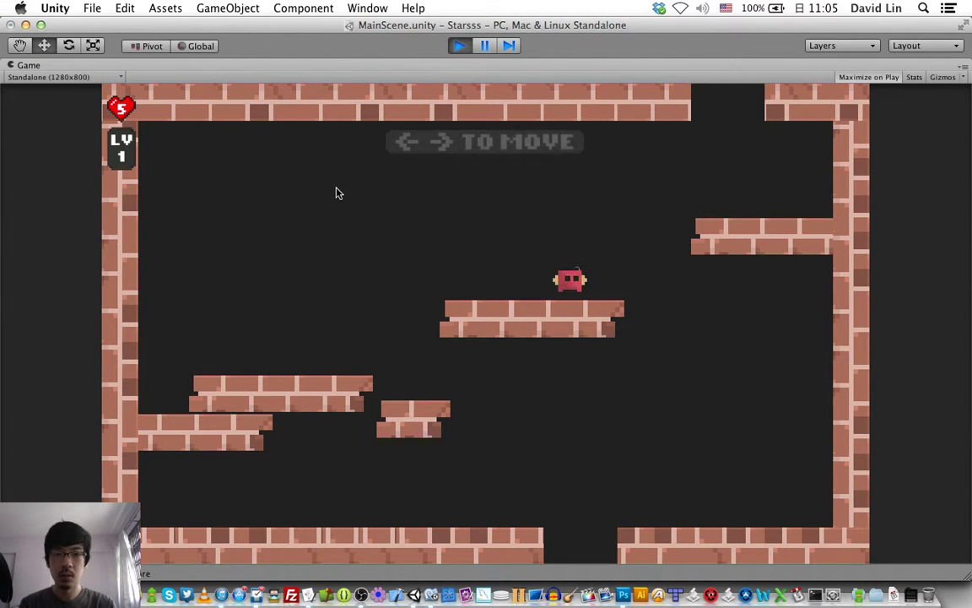
- Collect stars up to 7 until the door appears, then open the Console showing Star errors
{"action": "key", "text": "Left"}
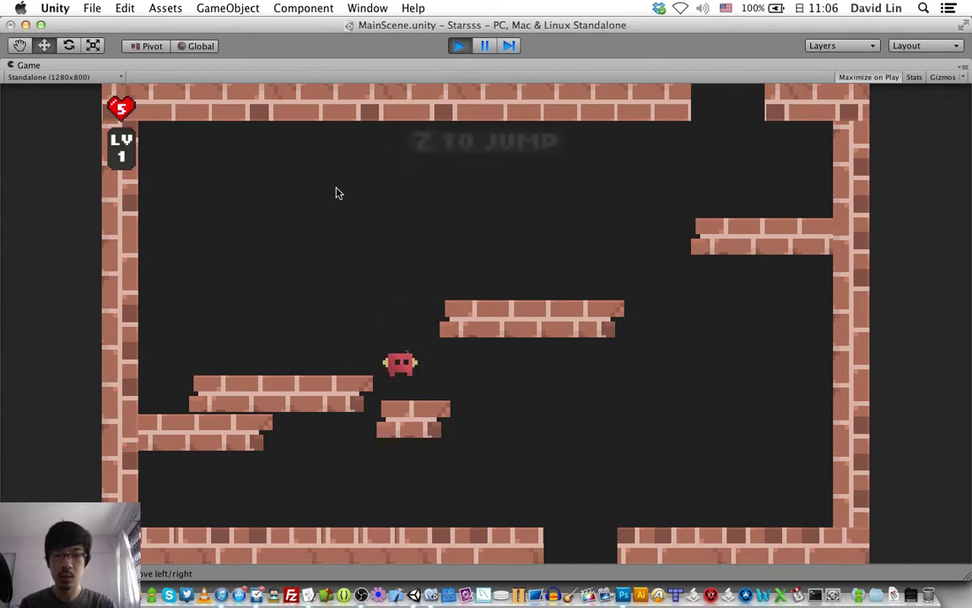
{"action": "key", "text": "Right"}
{"action": "key", "text": "Left"}
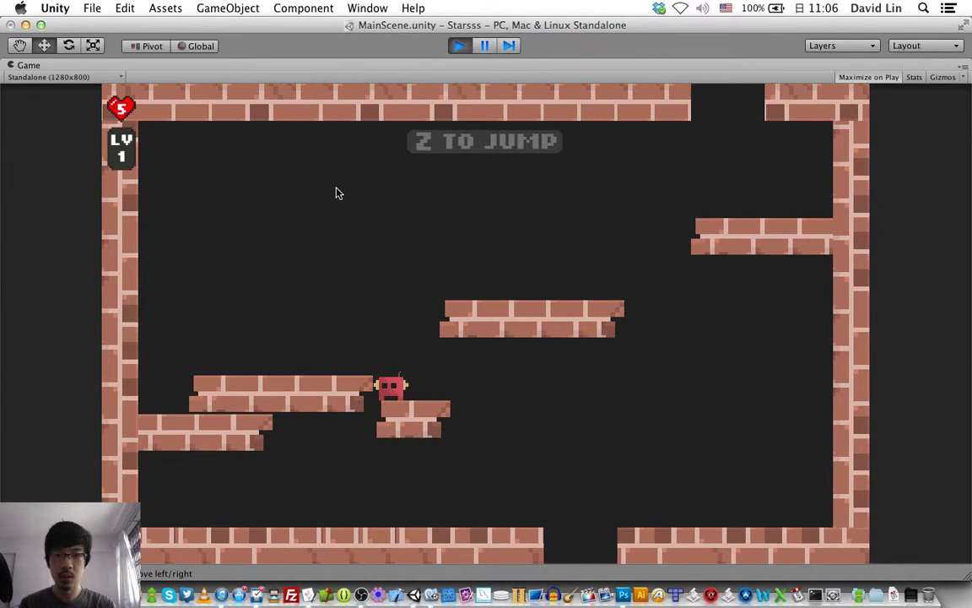
{"action": "key", "text": "Right"}
{"action": "key", "text": "z"}
{"action": "key", "text": "Left"}
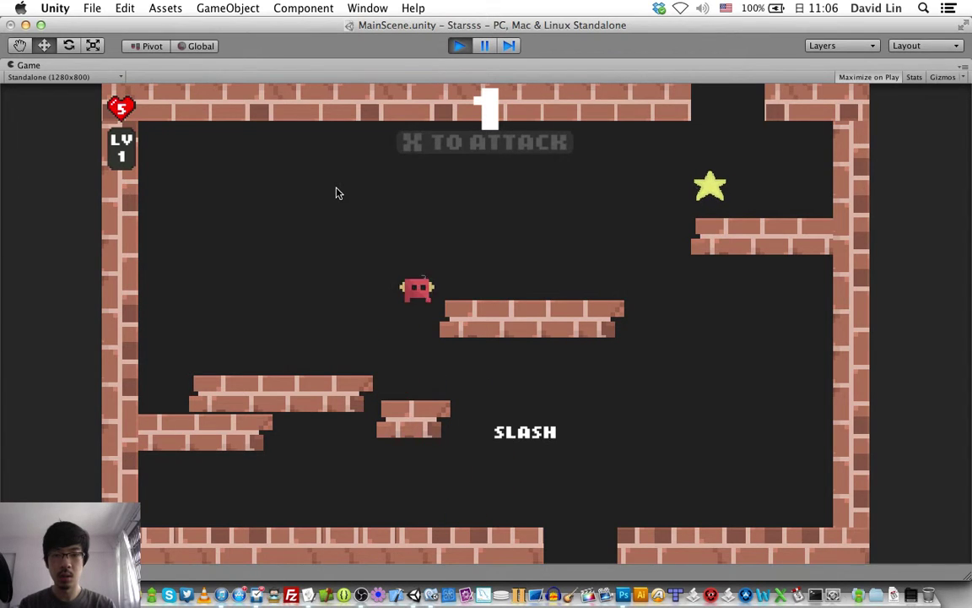
{"action": "key", "text": "Right"}
{"action": "key", "text": "Right"}
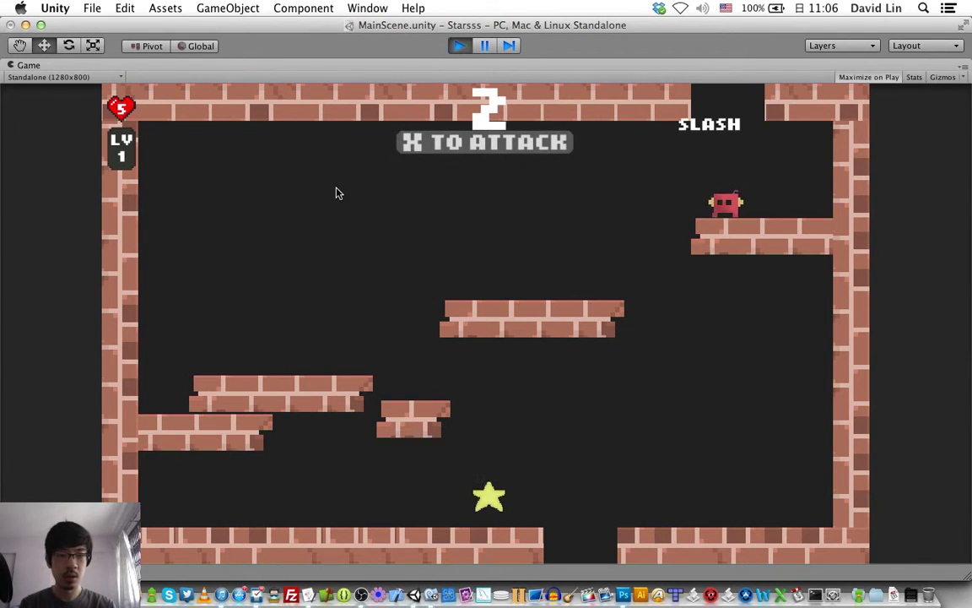
{"action": "key", "text": "Left"}
{"action": "key", "text": "Left"}
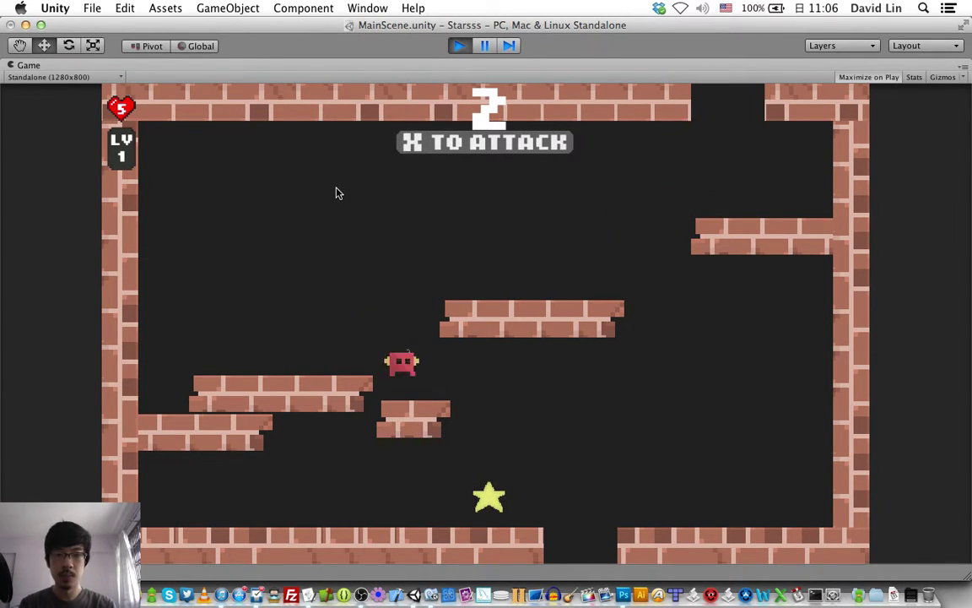
{"action": "key", "text": "Right"}
{"action": "key", "text": "Left"}
{"action": "key", "text": "Up"}
{"action": "key", "text": "Left"}
{"action": "key", "text": "Up"}
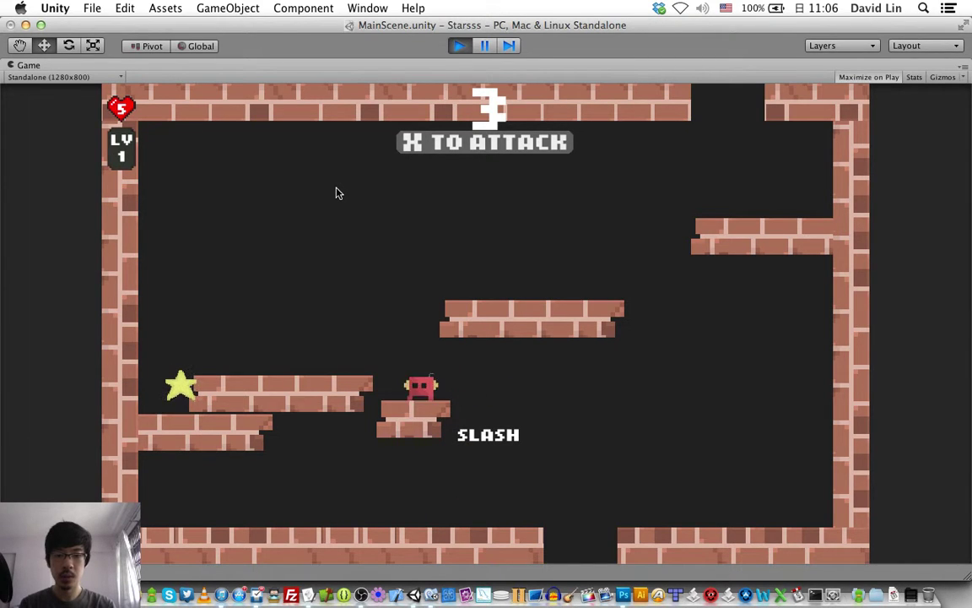
{"action": "key", "text": "Up"}
{"action": "key", "text": "Right"}
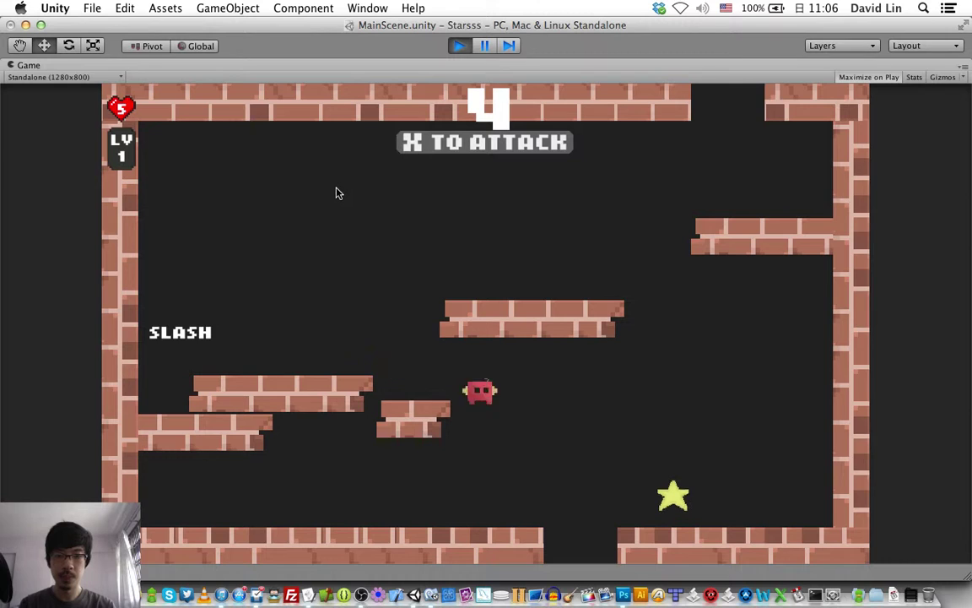
{"action": "key", "text": "Up"}
{"action": "key", "text": "Left"}
{"action": "key", "text": "Up"}
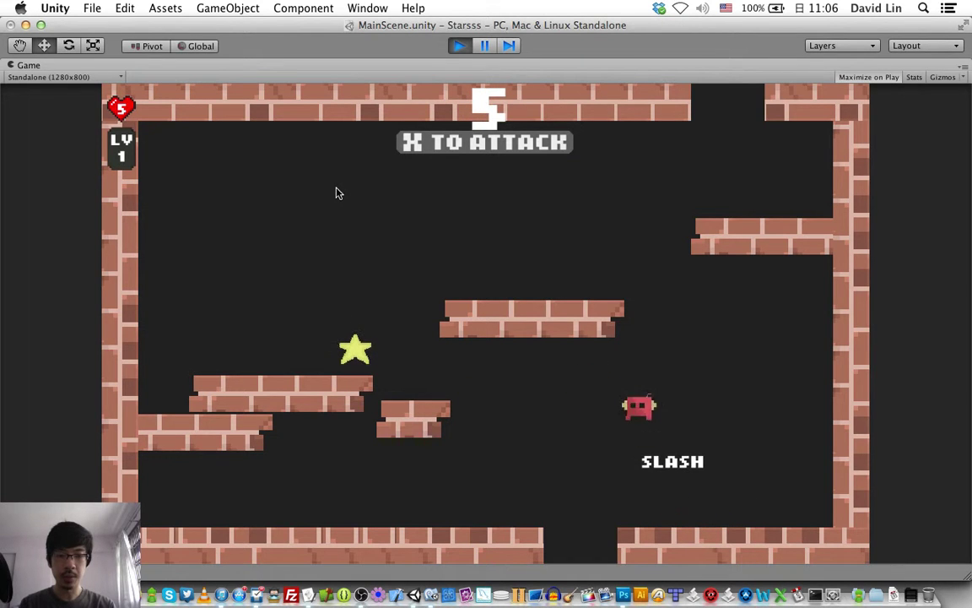
{"action": "key", "text": "Up"}
{"action": "key", "text": "Left"}
{"action": "key", "text": "Up"}
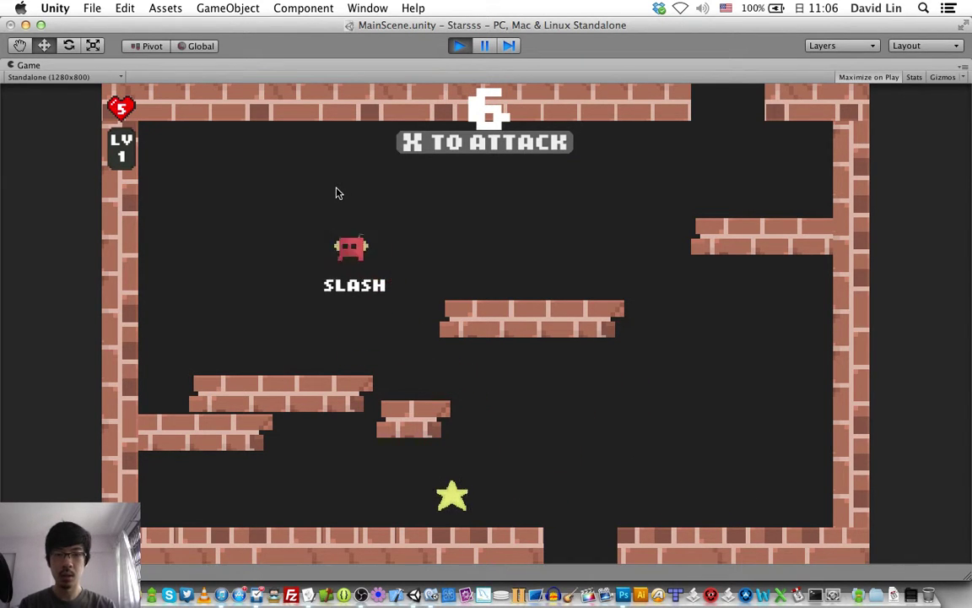
{"action": "key", "text": "Right"}
{"action": "key", "text": "Left"}
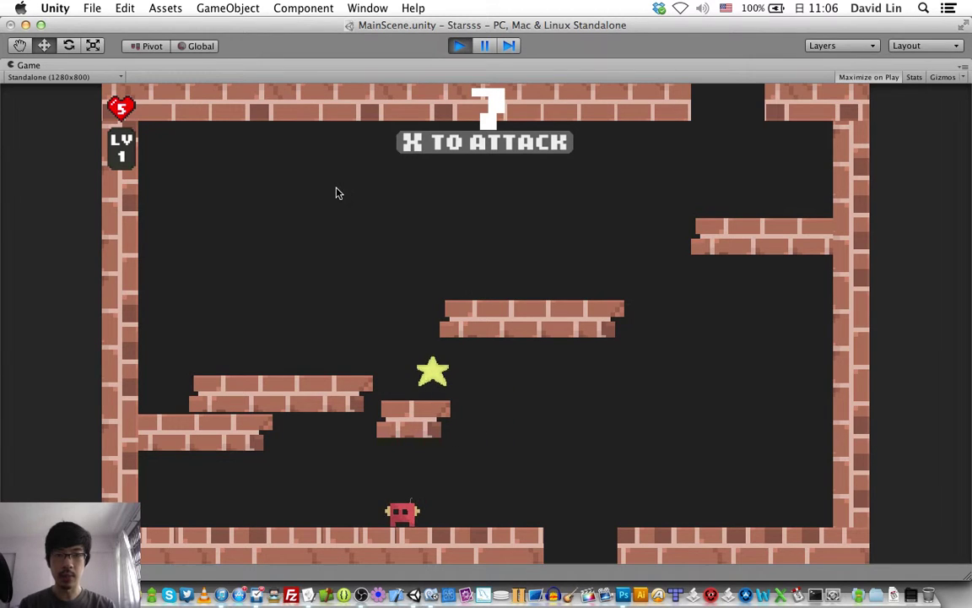
{"action": "key", "text": "Right"}
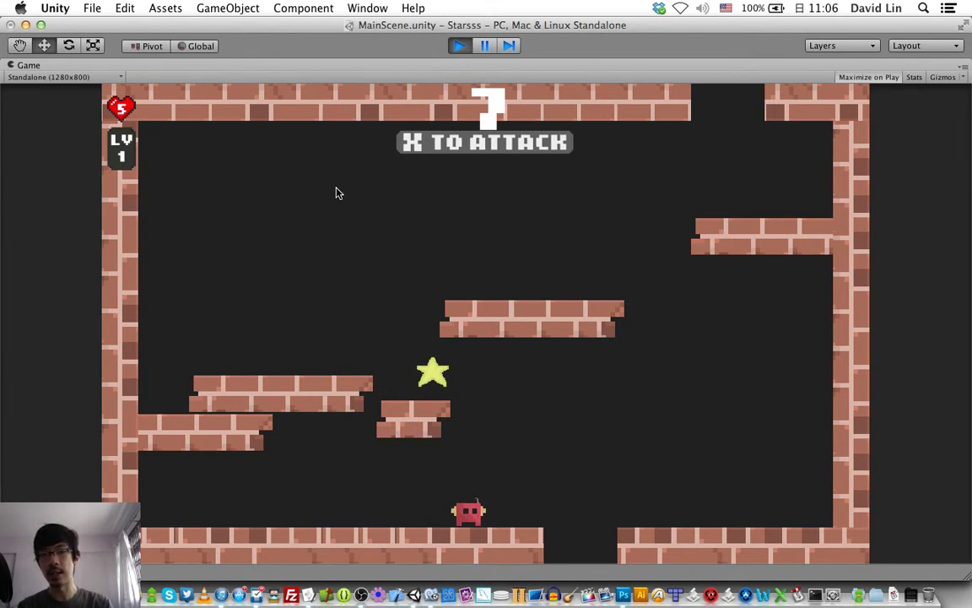
{"action": "key", "text": "Right"}
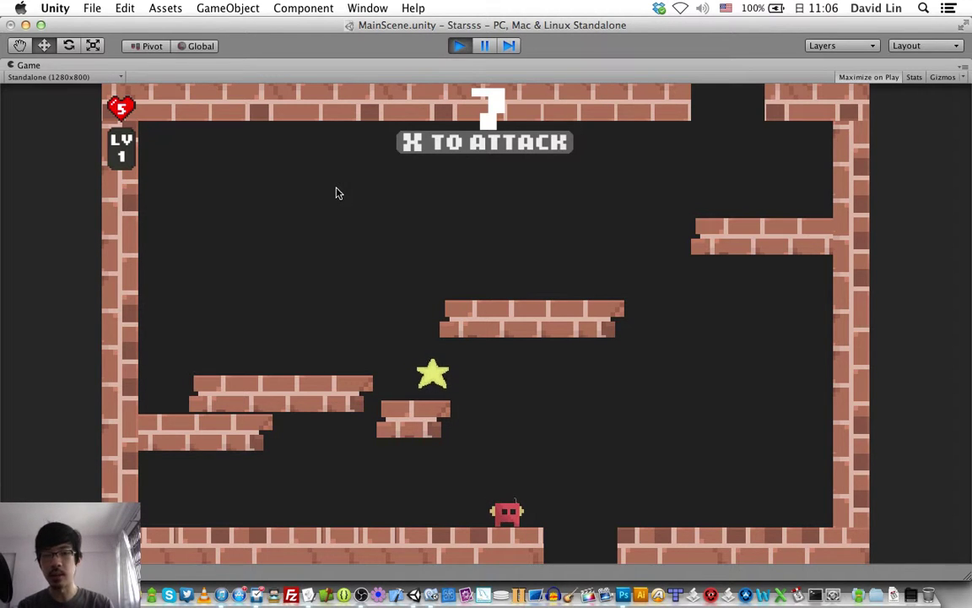
{"action": "key", "text": "space"}
{"action": "key", "text": "Left"}
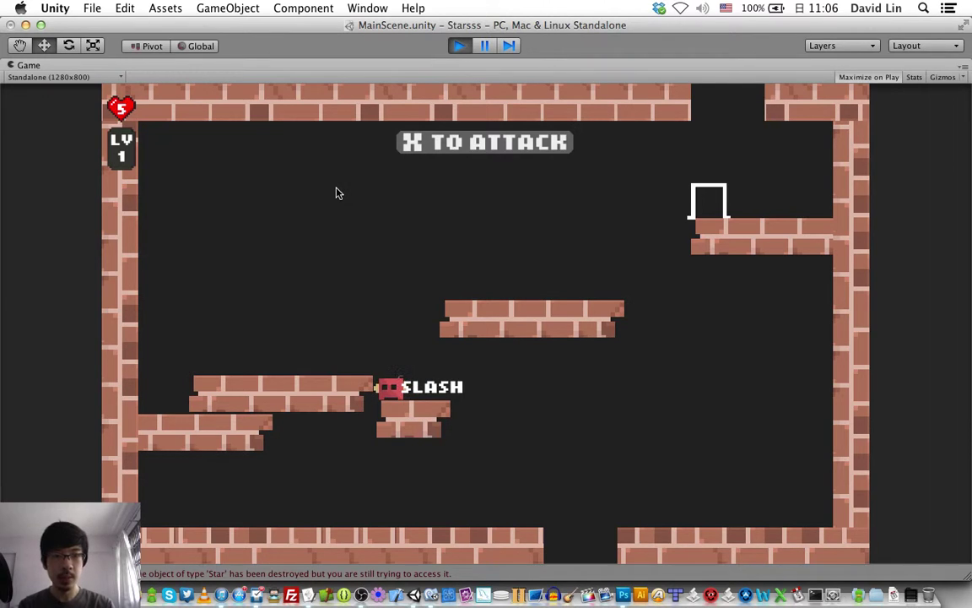
{"action": "key", "text": "Right"}
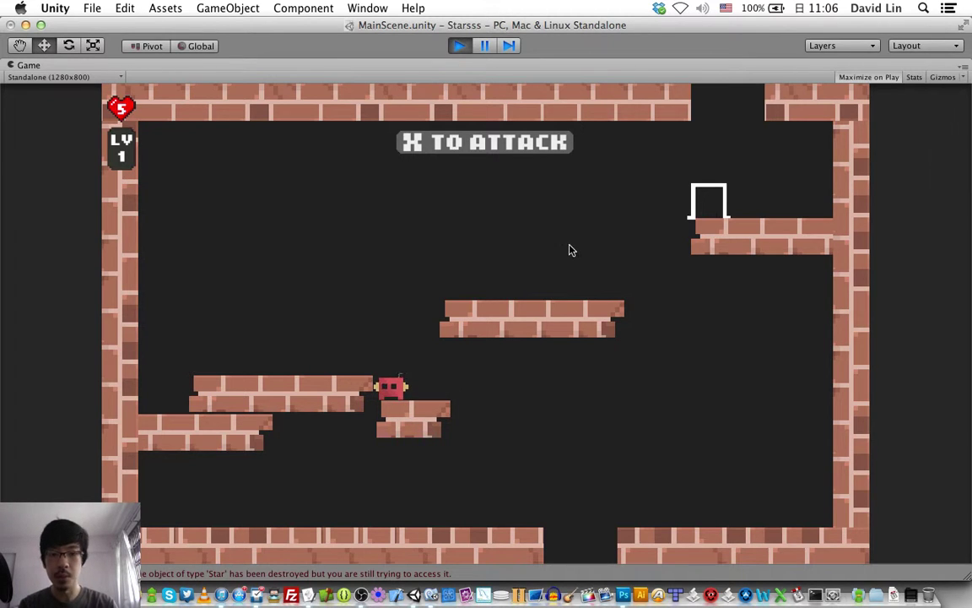
{"action": "key", "text": "Up"}
{"action": "key", "text": "Right"}
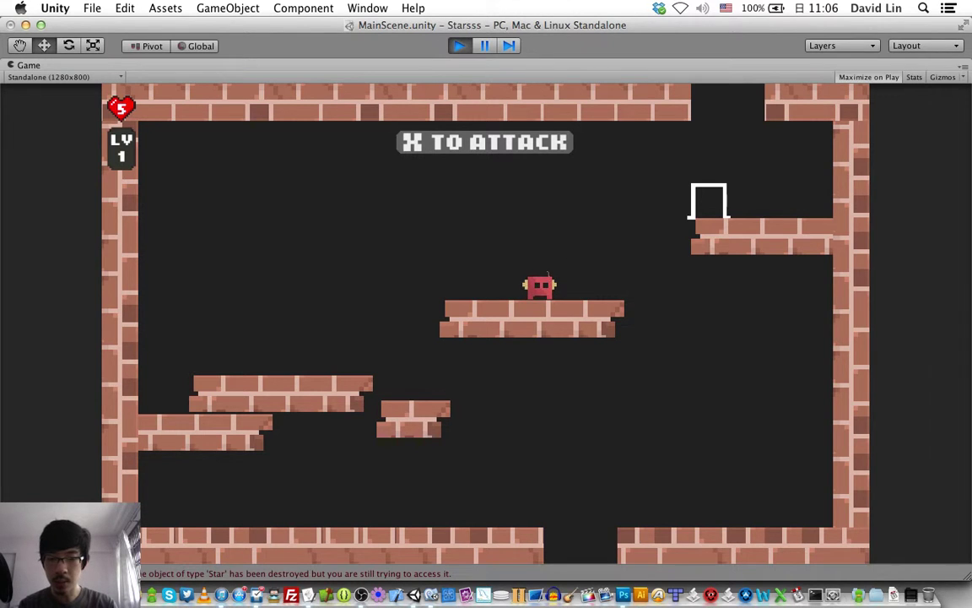
{"action": "key", "text": "super+shift+c"}
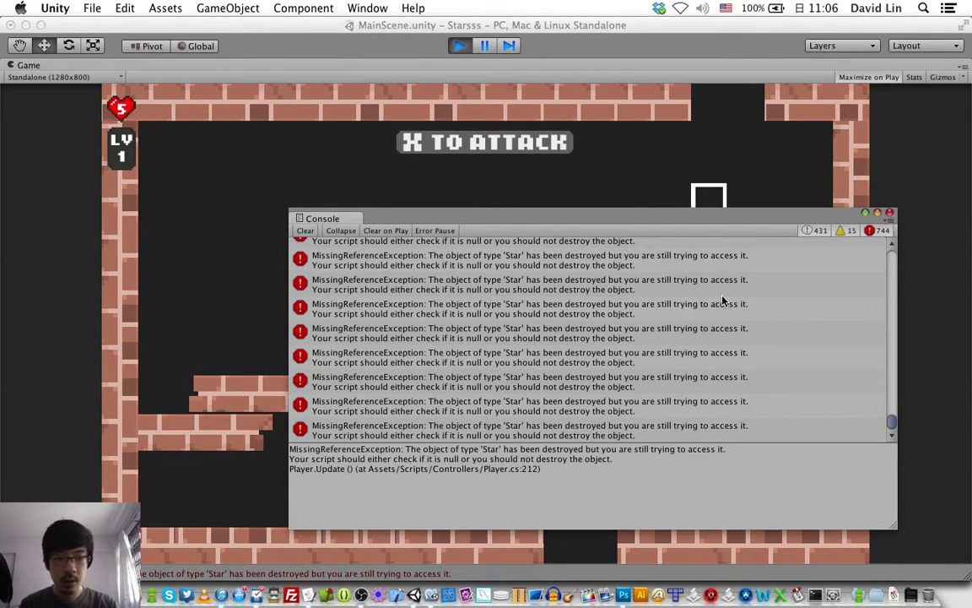
- Close the Console and walk the character into the door on the right platform
{"action": "left_click", "coordinate": [891, 214]}
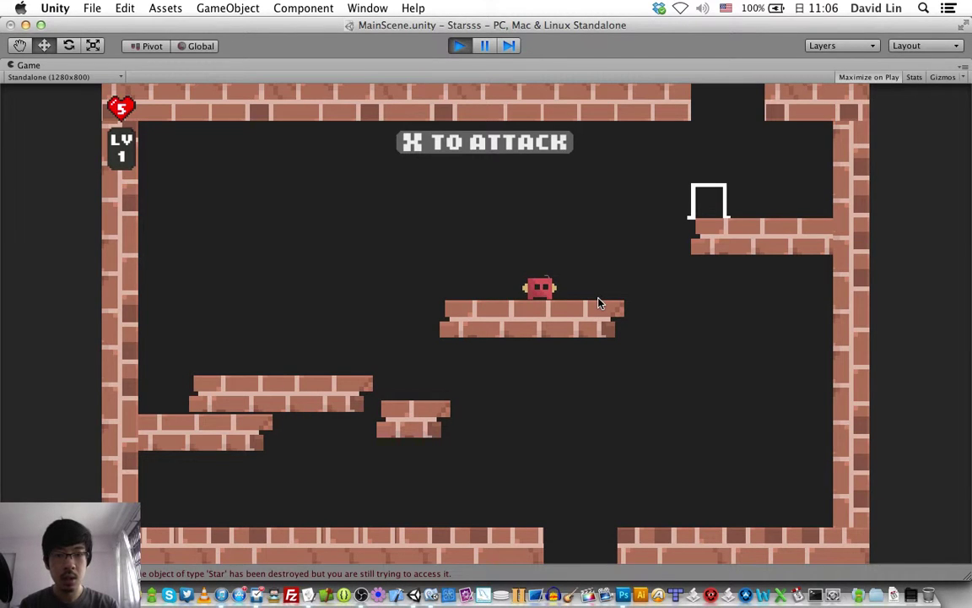
{"action": "key", "text": "Left"}
{"action": "key", "text": "Right"}
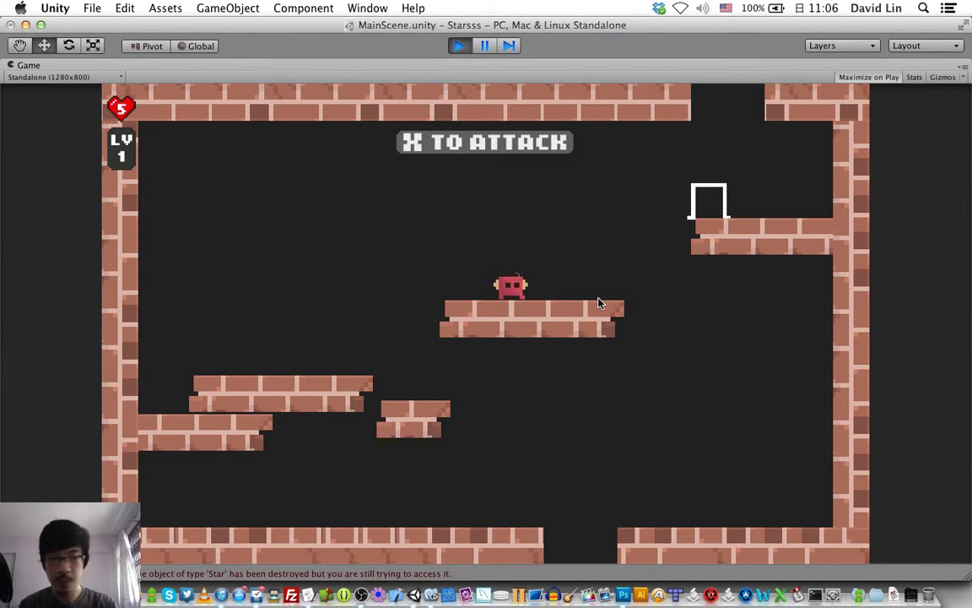
{"action": "key", "text": "space"}
{"action": "key", "text": "Left"}
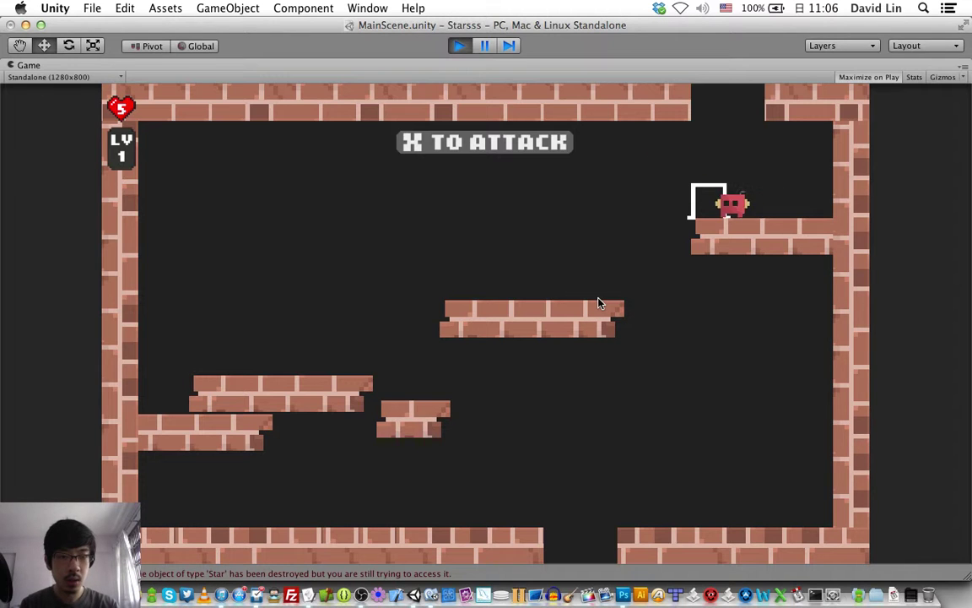
{"action": "key", "text": "Right"}
- Stop Play mode, view the Star MissingReferenceException details, and return to Player.cs
{"action": "key", "text": "super+p"}
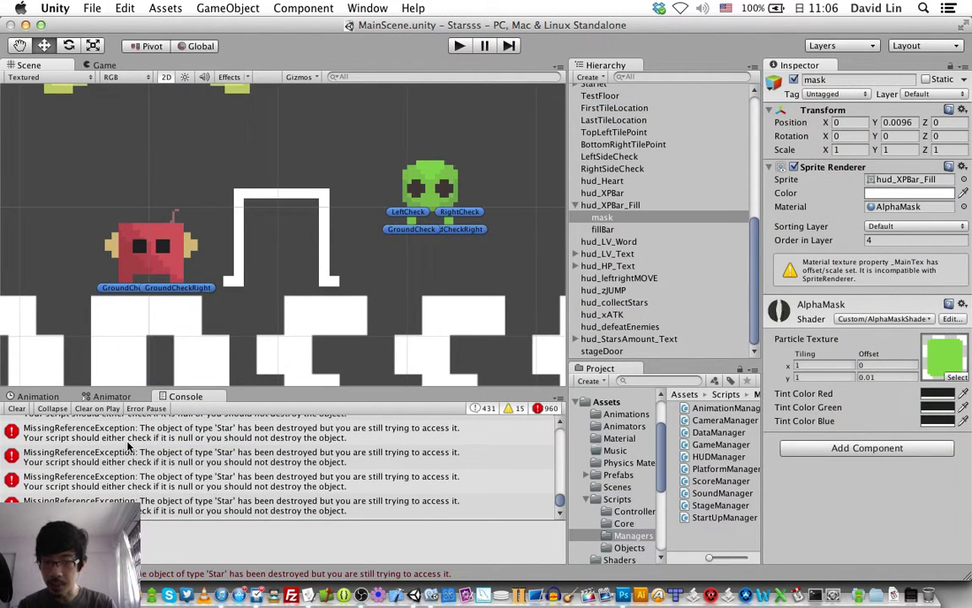
{"action": "left_click", "coordinate": [129, 445]}
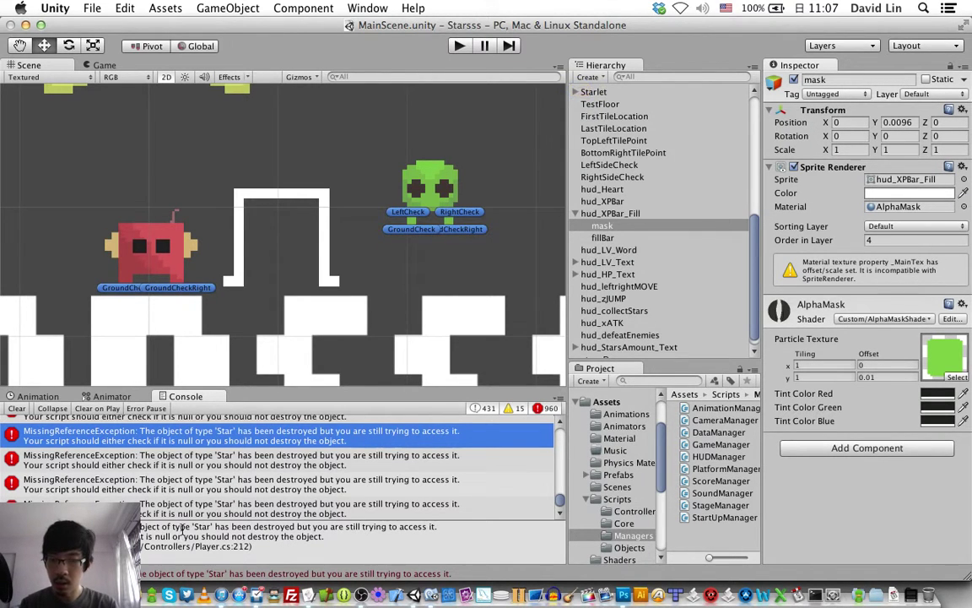
{"action": "key", "text": "super+Tab"}
{"action": "key", "text": "super+Tab"}
{"action": "key", "text": "super+Tab"}
{"action": "key", "text": "super+Tab"}
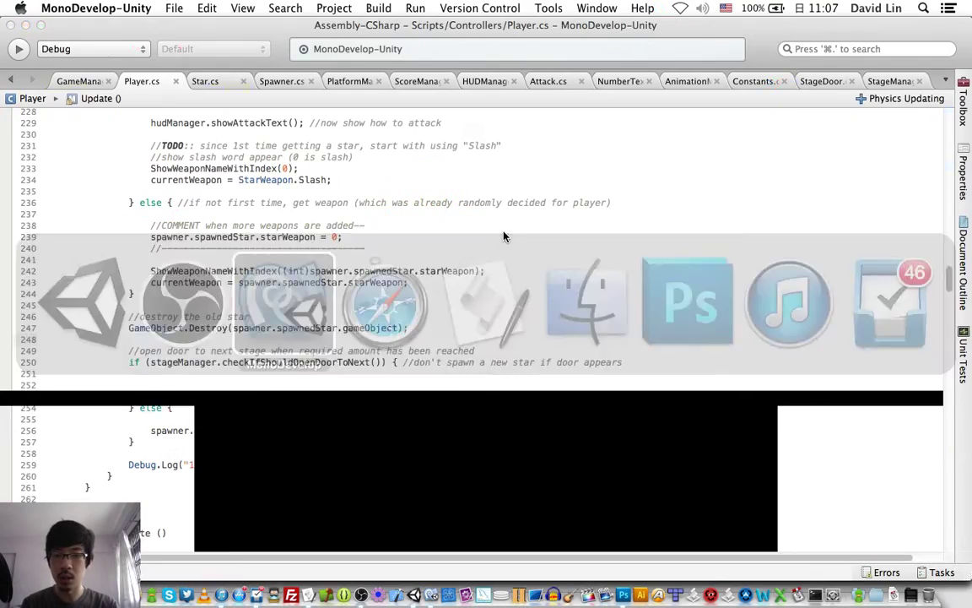
{"action": "scroll", "coordinate": [388, 287], "scroll_direction": "up", "scroll_amount": 3}
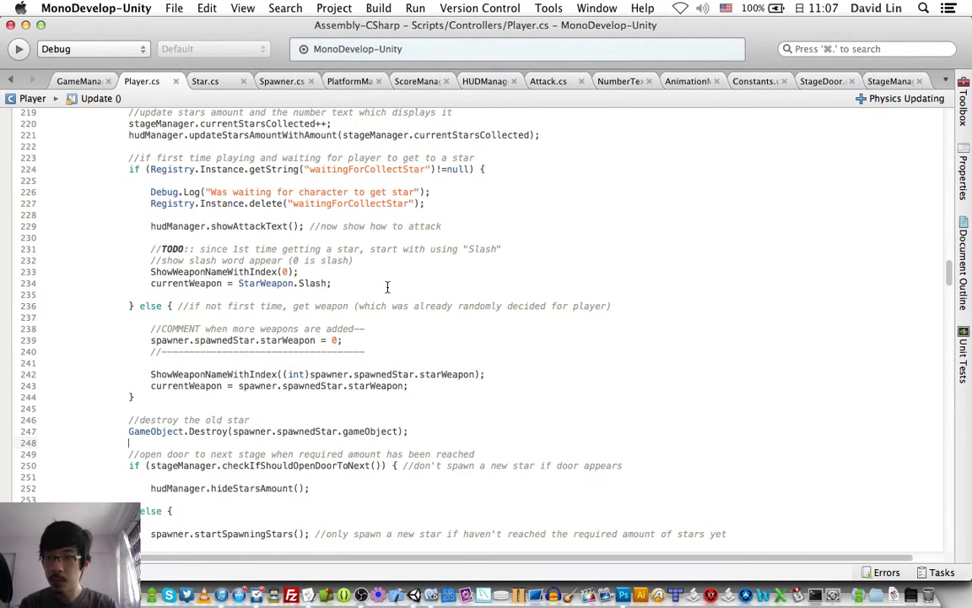
{"action": "scroll", "coordinate": [388, 287], "scroll_direction": "up", "scroll_amount": 2}
{"action": "scroll", "coordinate": [387, 287], "scroll_direction": "up", "scroll_amount": 2}
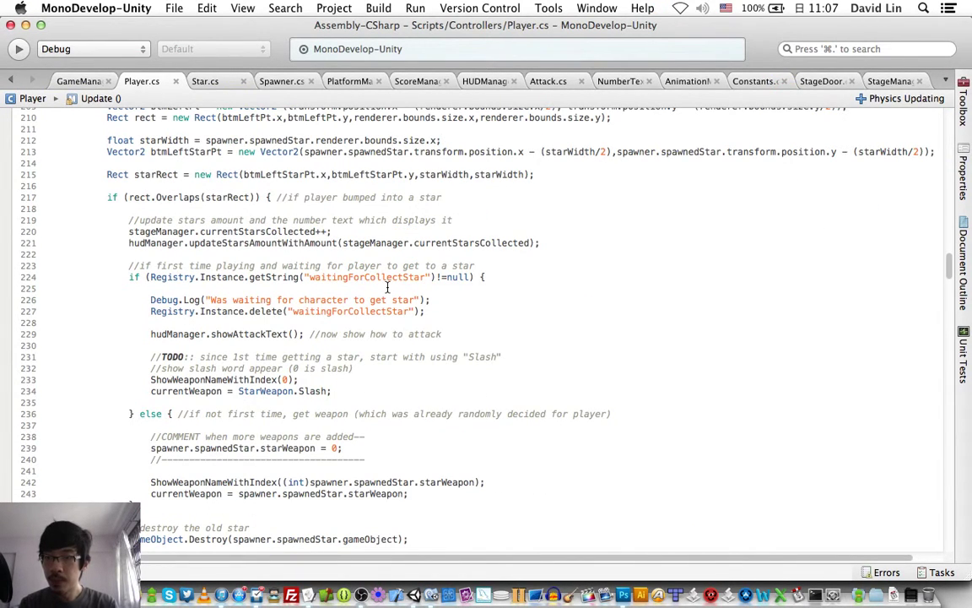
{"action": "scroll", "coordinate": [387, 287], "scroll_direction": "up", "scroll_amount": 1}
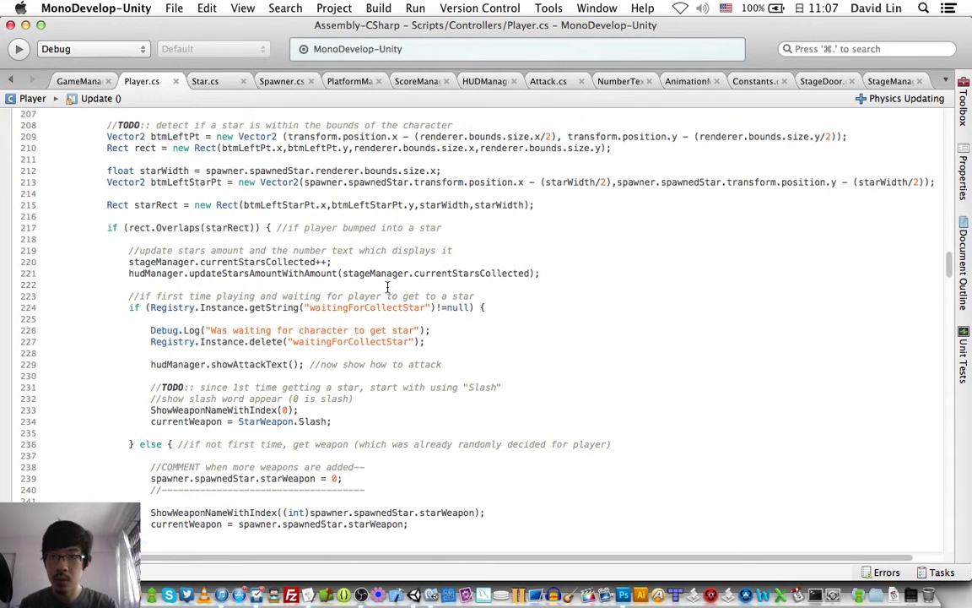
{"action": "scroll", "coordinate": [388, 287], "scroll_direction": "up", "scroll_amount": 2}
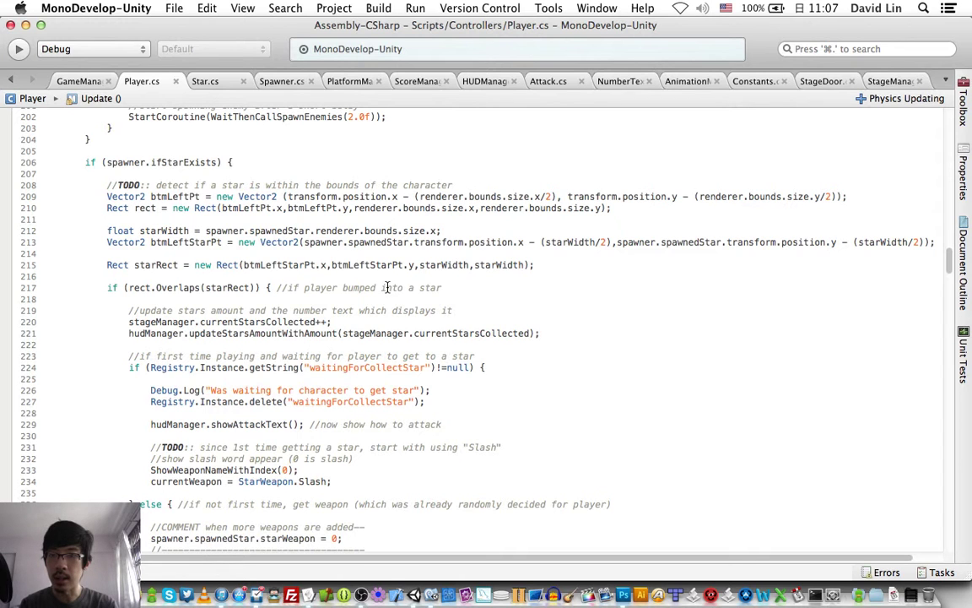
{"action": "scroll", "coordinate": [387, 287], "scroll_direction": "down", "scroll_amount": 3}
{"action": "scroll", "coordinate": [387, 287], "scroll_direction": "down", "scroll_amount": 4}
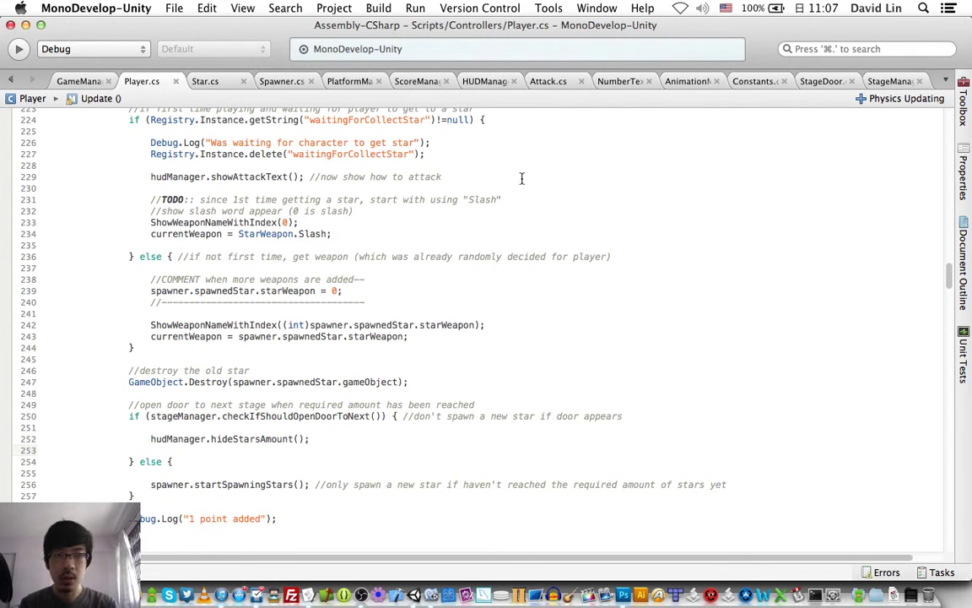
- Open Spawner.cs and scroll through its startSpawningStars method
{"action": "left_click", "coordinate": [270, 88]}
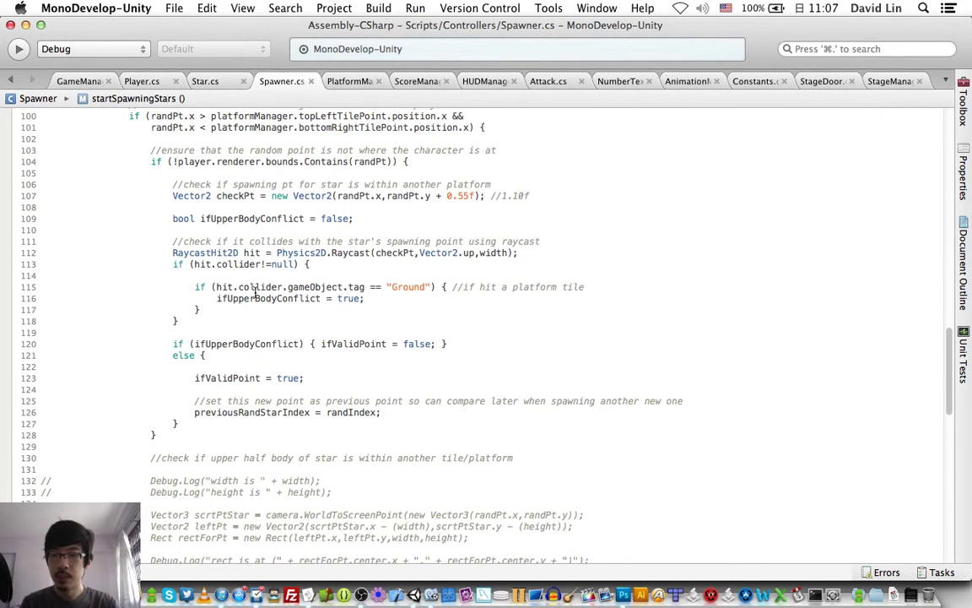
{"action": "scroll", "coordinate": [255, 291], "scroll_direction": "up", "scroll_amount": 5}
{"action": "scroll", "coordinate": [255, 291], "scroll_direction": "up", "scroll_amount": 3}
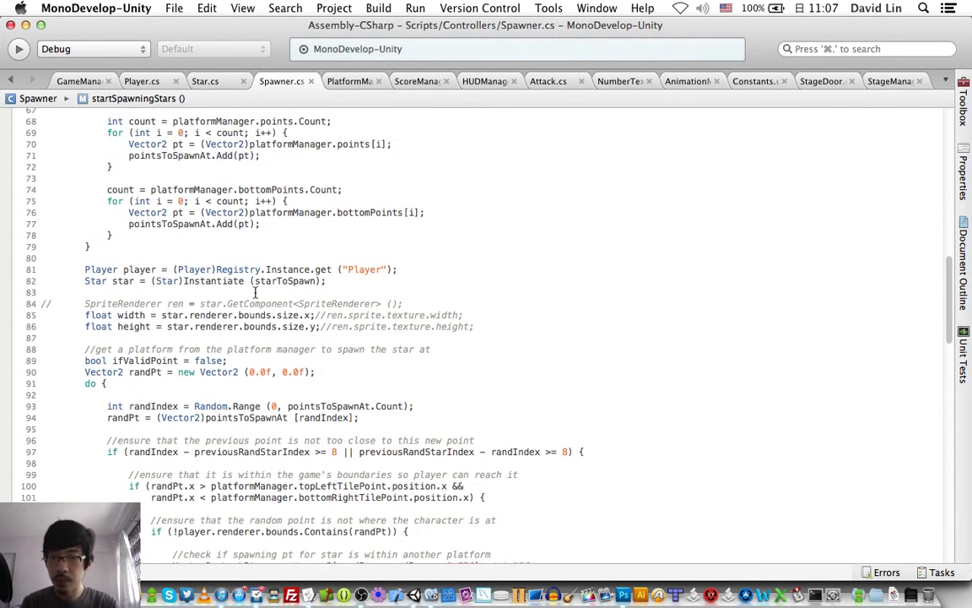
{"action": "scroll", "coordinate": [255, 291], "scroll_direction": "up", "scroll_amount": 5}
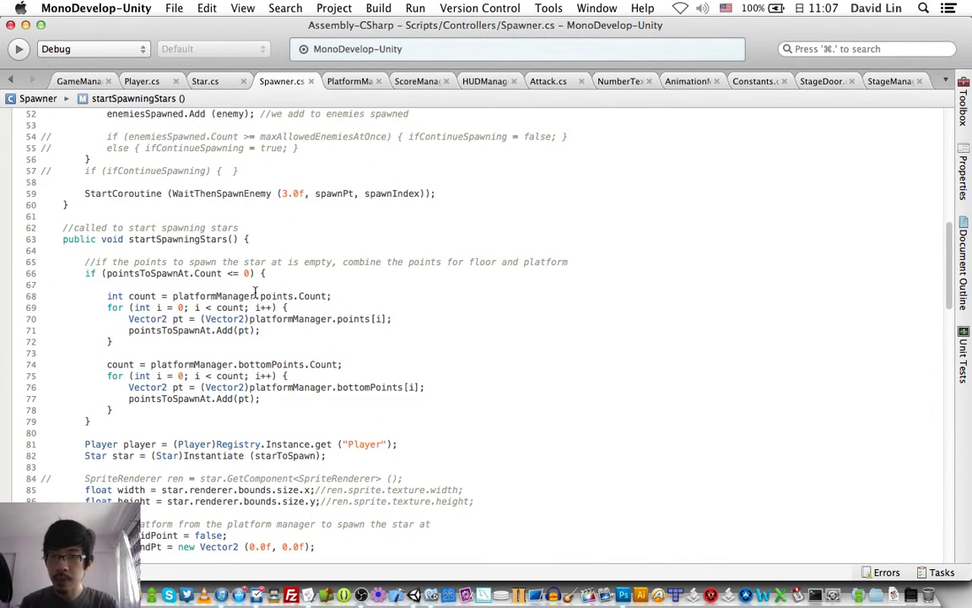
{"action": "scroll", "coordinate": [255, 291], "scroll_direction": "up", "scroll_amount": 3}
{"action": "scroll", "coordinate": [255, 291], "scroll_direction": "up", "scroll_amount": 5}
{"action": "scroll", "coordinate": [255, 291], "scroll_direction": "up", "scroll_amount": 3}
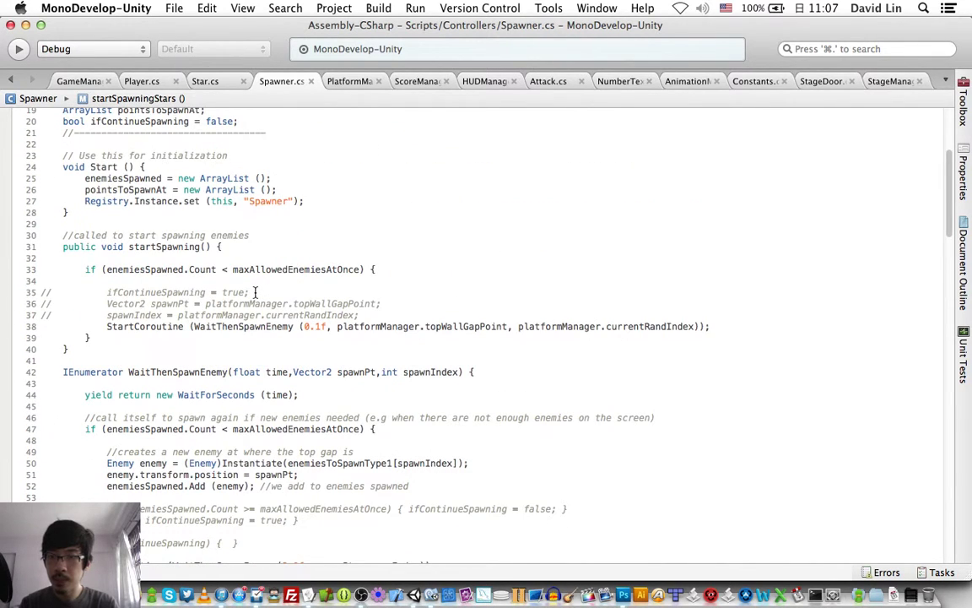
{"action": "scroll", "coordinate": [255, 291], "scroll_direction": "up", "scroll_amount": 2}
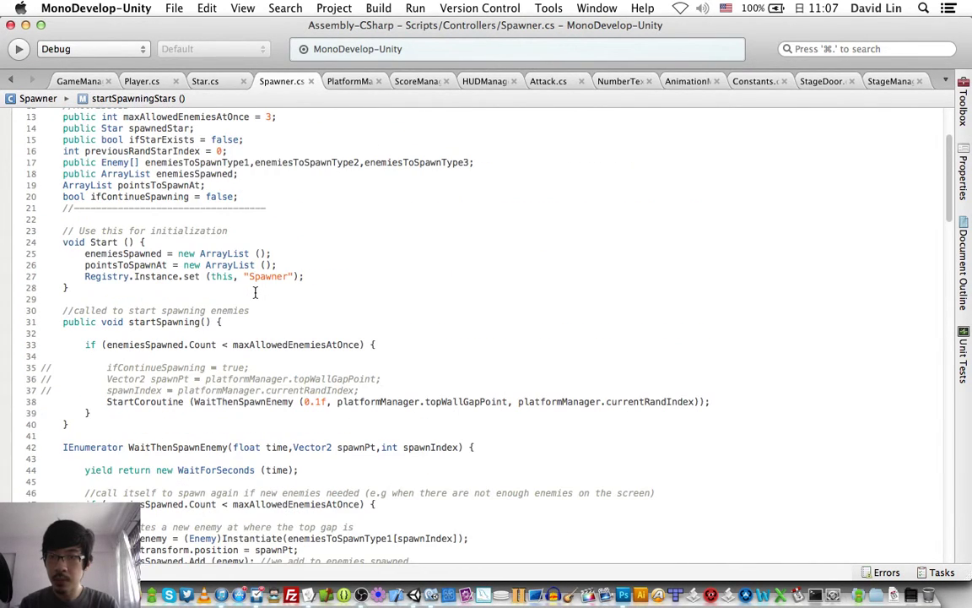
{"action": "scroll", "coordinate": [255, 291], "scroll_direction": "down", "scroll_amount": 10}
{"action": "scroll", "coordinate": [255, 291], "scroll_direction": "down", "scroll_amount": 7}
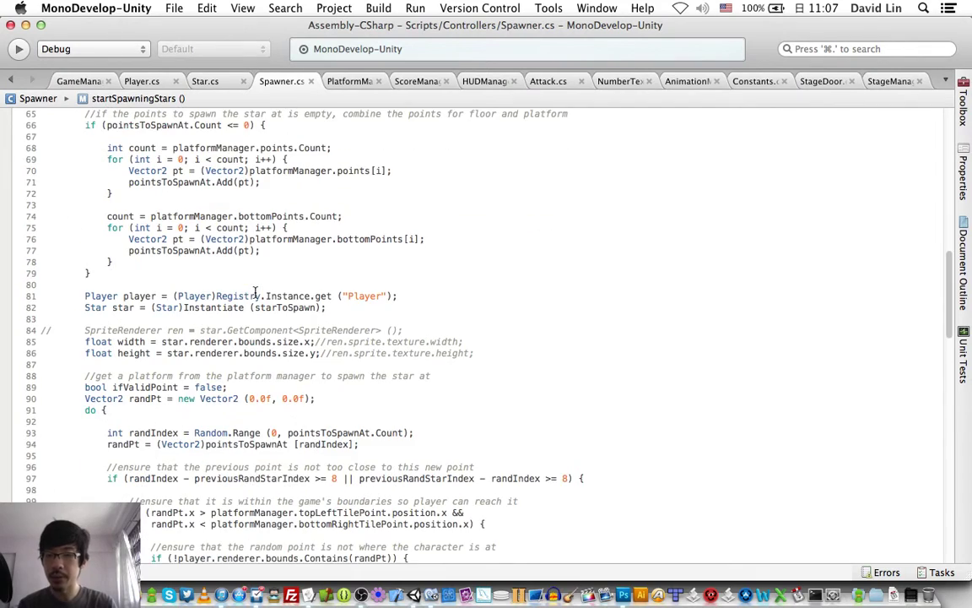
{"action": "scroll", "coordinate": [255, 291], "scroll_direction": "down", "scroll_amount": 2}
{"action": "scroll", "coordinate": [255, 292], "scroll_direction": "down", "scroll_amount": 7}
{"action": "scroll", "coordinate": [255, 291], "scroll_direction": "down", "scroll_amount": 9}
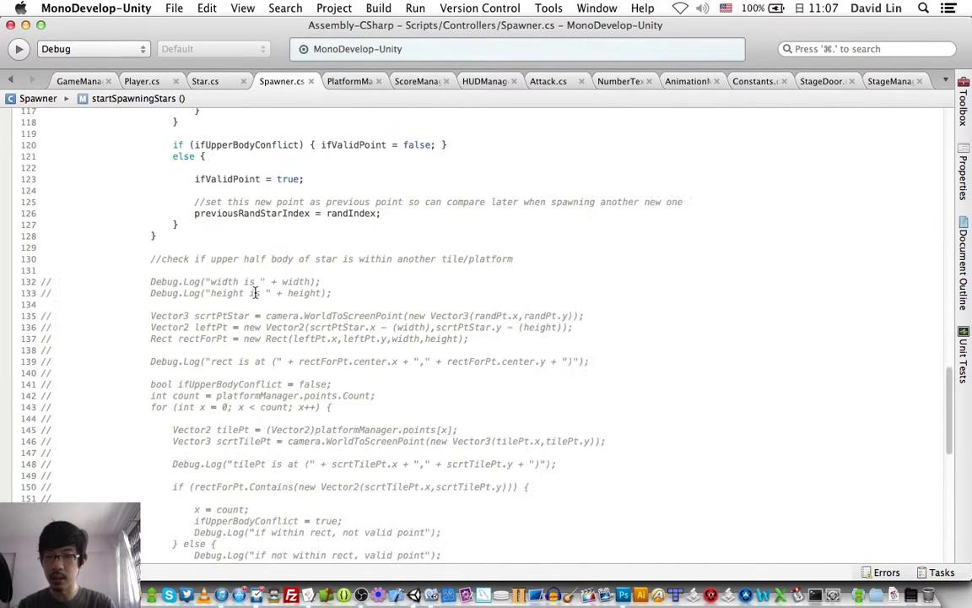
{"action": "scroll", "coordinate": [255, 291], "scroll_direction": "down", "scroll_amount": 8}
{"action": "scroll", "coordinate": [255, 291], "scroll_direction": "down", "scroll_amount": 8}
{"action": "scroll", "coordinate": [240, 315], "scroll_direction": "up", "scroll_amount": 1}
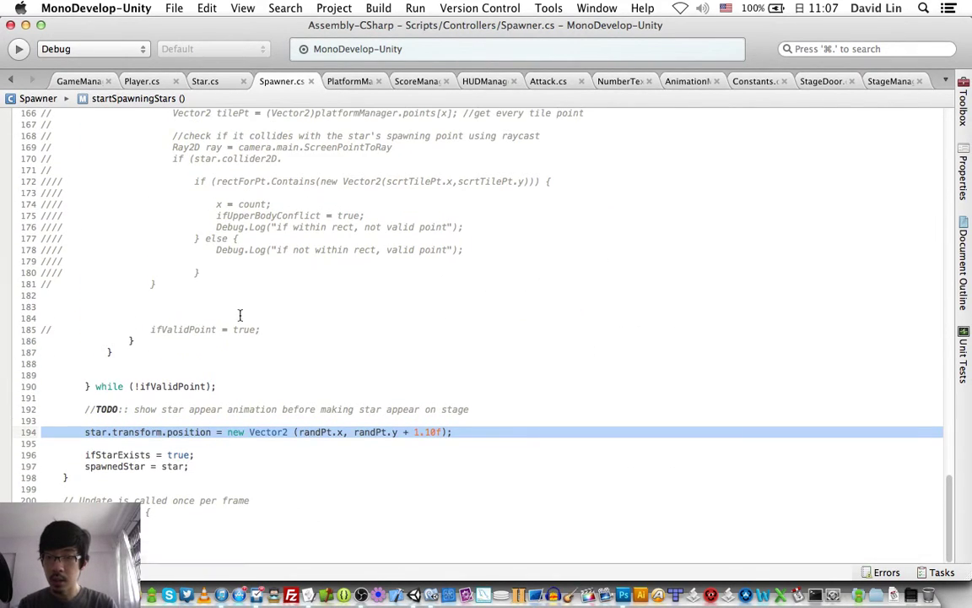
- Select ifStarExists on line 196 and scroll back up through the file
{"action": "double_click", "coordinate": [135, 456]}
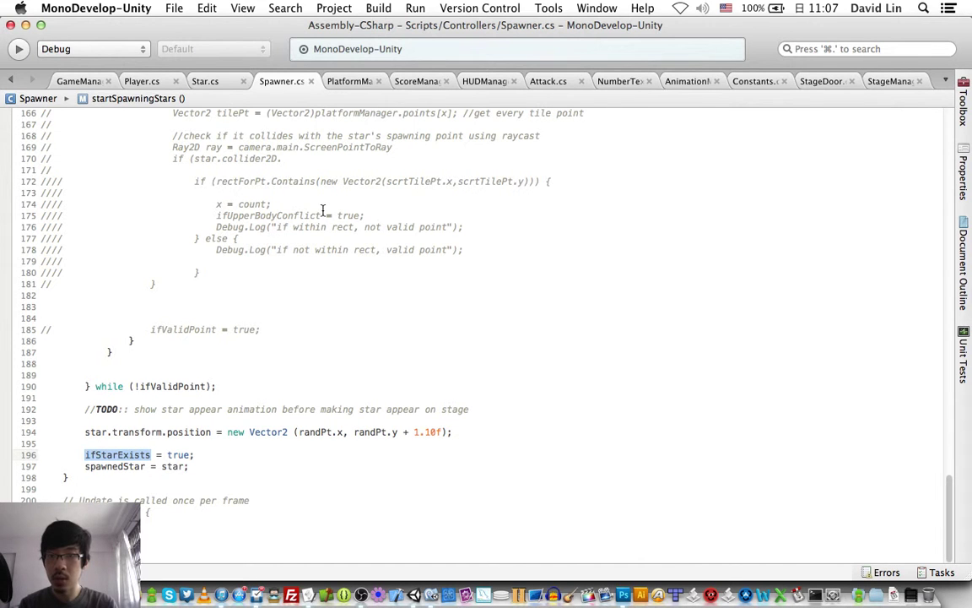
{"action": "scroll", "coordinate": [231, 275], "scroll_direction": "up", "scroll_amount": 1}
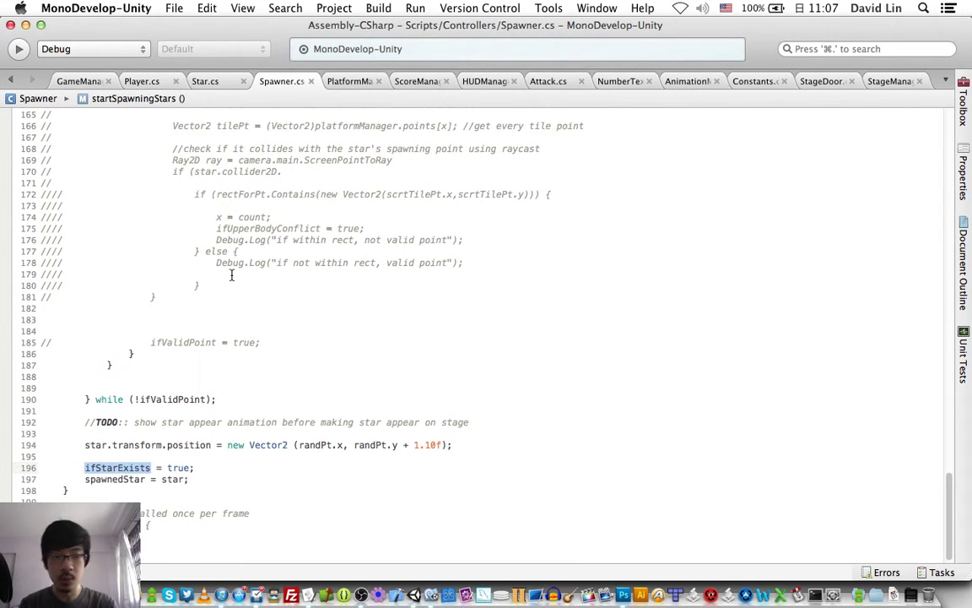
{"action": "scroll", "coordinate": [231, 274], "scroll_direction": "up", "scroll_amount": 20}
{"action": "scroll", "coordinate": [232, 275], "scroll_direction": "up", "scroll_amount": 12}
{"action": "scroll", "coordinate": [231, 274], "scroll_direction": "up", "scroll_amount": 4}
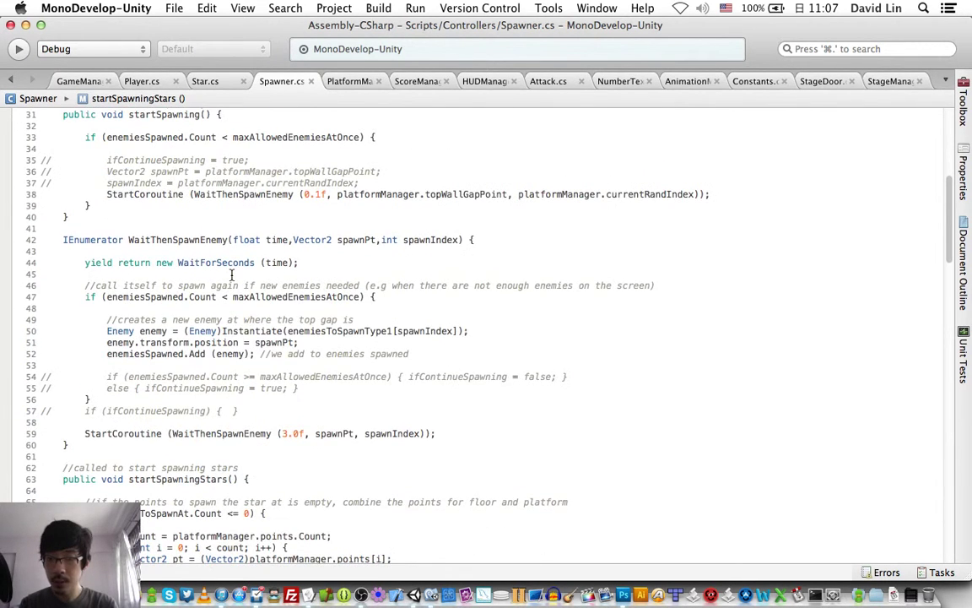
{"action": "scroll", "coordinate": [231, 275], "scroll_direction": "up", "scroll_amount": 3}
{"action": "scroll", "coordinate": [231, 275], "scroll_direction": "up", "scroll_amount": 1}
- Add 'spawner.ifStarExists = false;' after hudManager.hideStarsAmount() in Player.cs, save, and return to Unity
{"action": "scroll", "coordinate": [231, 275], "scroll_direction": "up", "scroll_amount": 2}
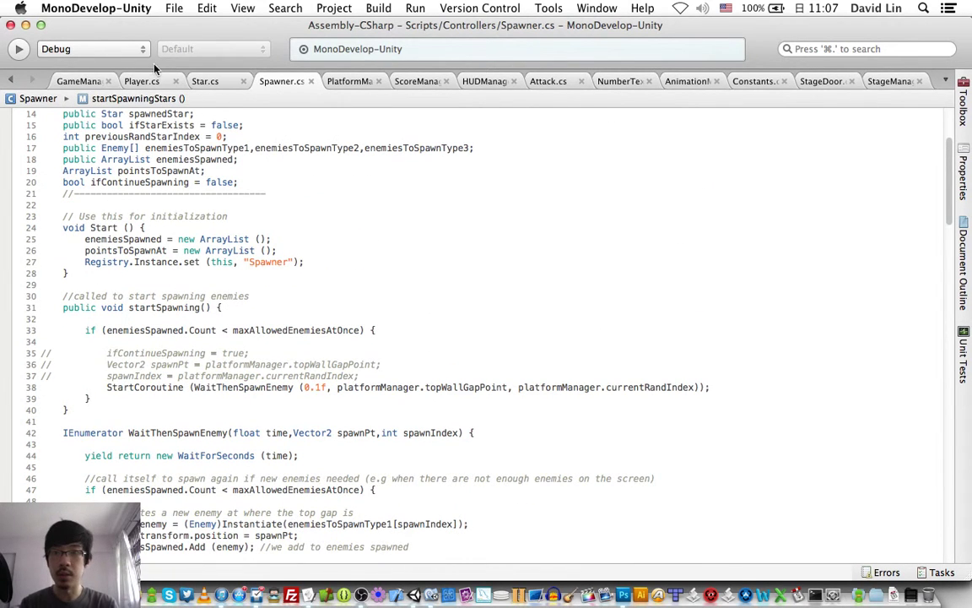
{"action": "left_click", "coordinate": [137, 81]}
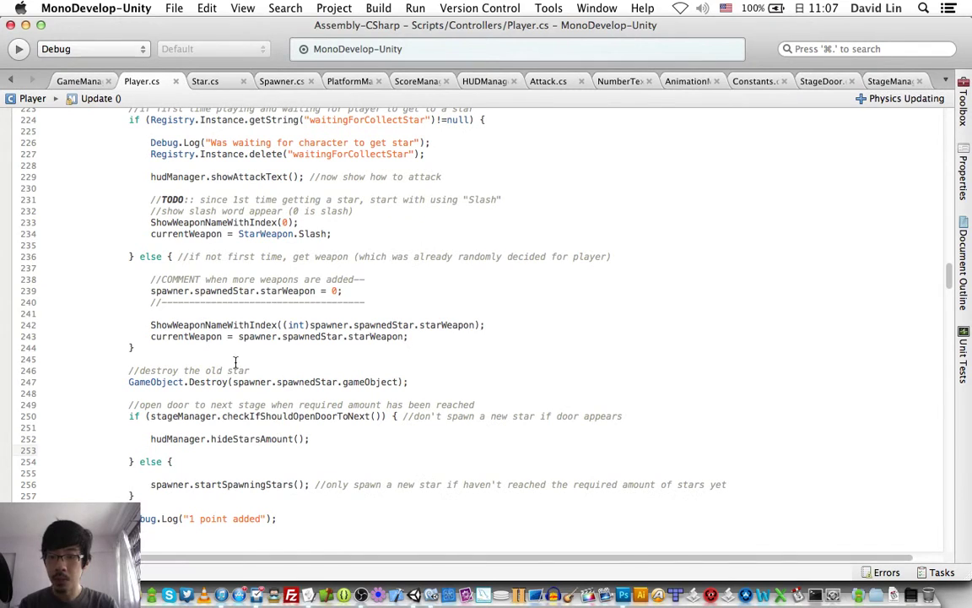
{"action": "key", "text": "Return"}
{"action": "type", "text": "pla"}
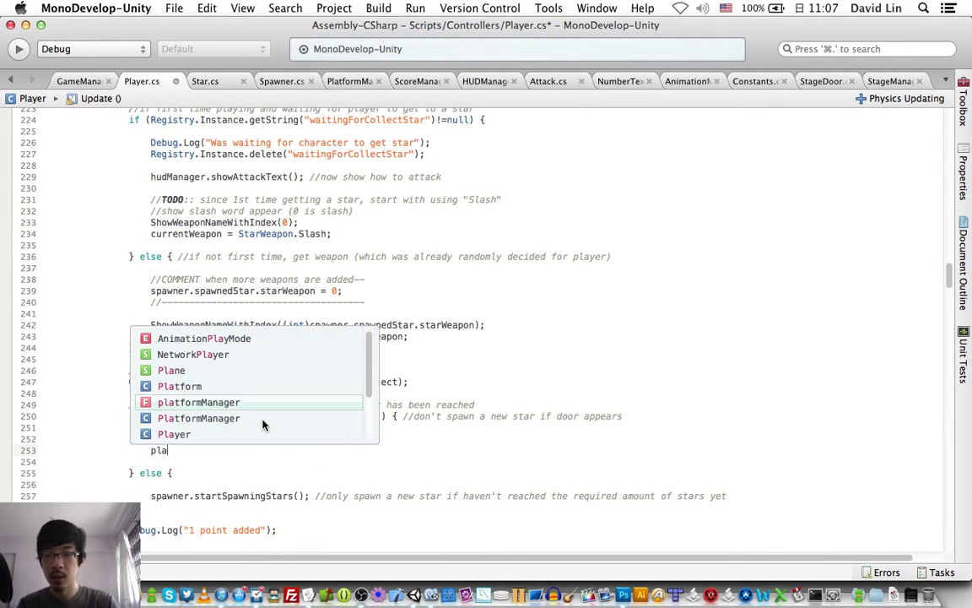
{"action": "type", "text": "y"}
{"action": "key", "text": "BackSpace"}
{"action": "key", "text": "BackSpace"}
{"action": "key", "text": "BackSpace"}
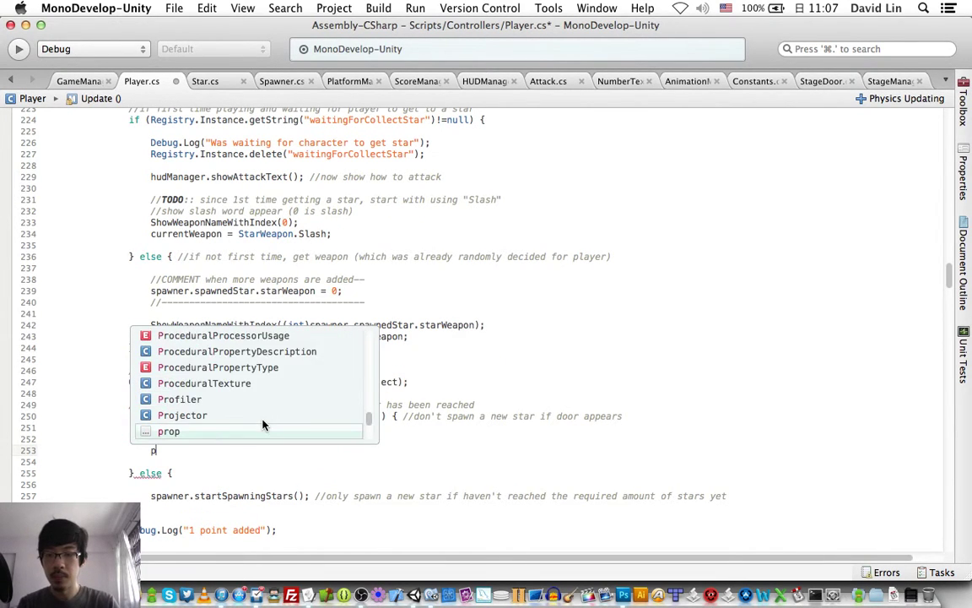
{"action": "key", "text": "BackSpace"}
{"action": "type", "text": "spawner.if"}
{"action": "key", "text": "Return"}
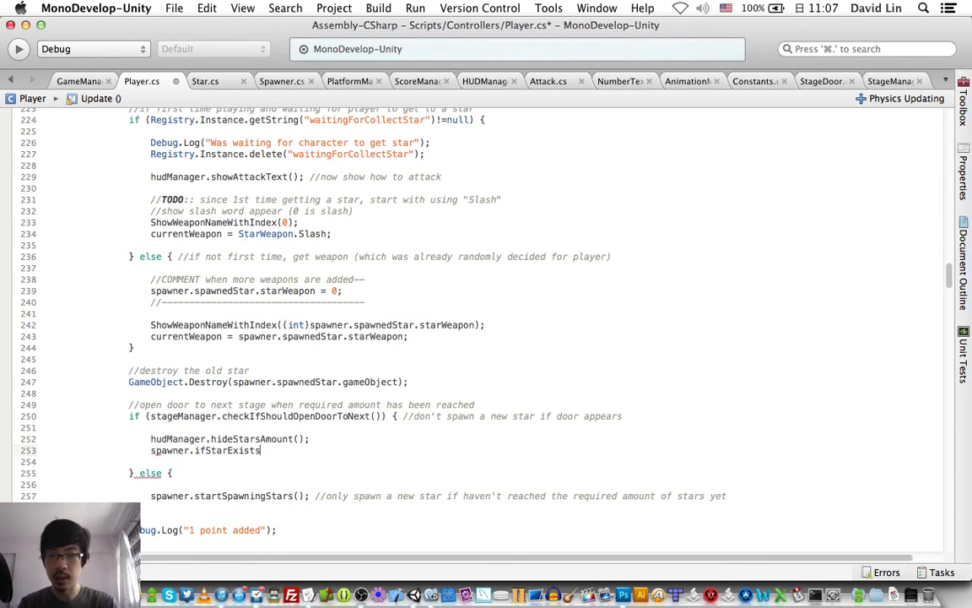
{"action": "type", "text": " = false;"}
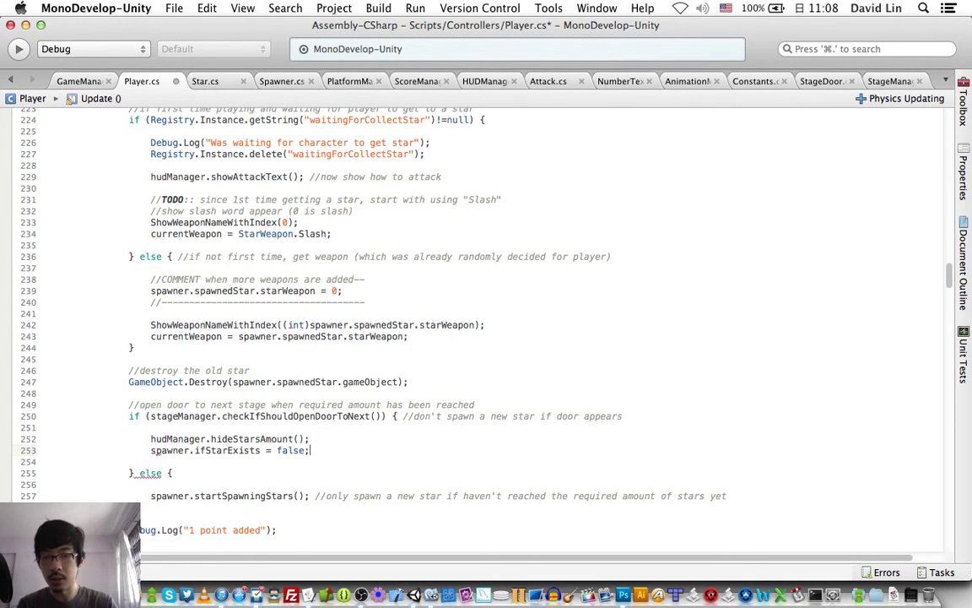
{"action": "key", "text": "super+s"}
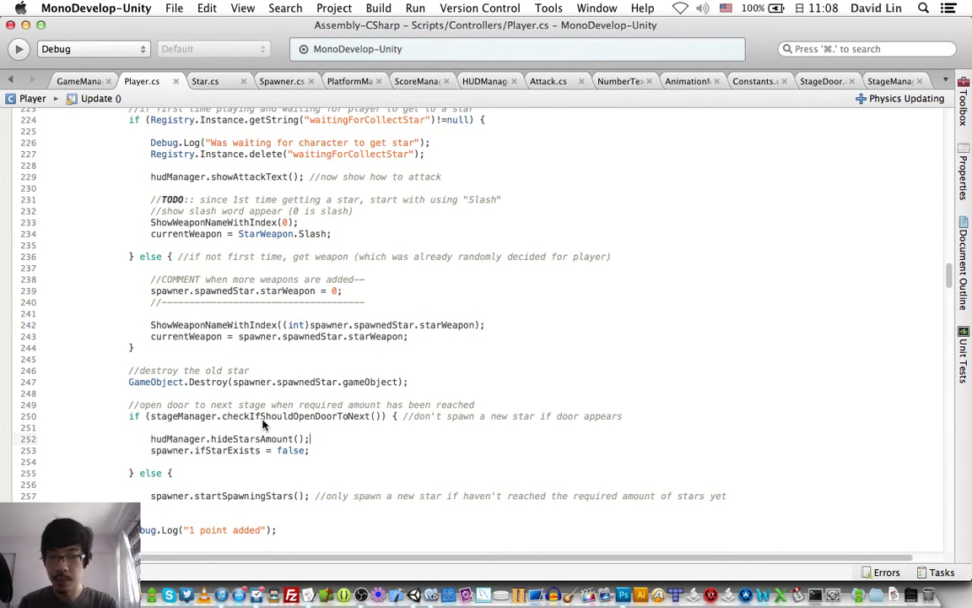
{"action": "key", "text": "super+Tab"}
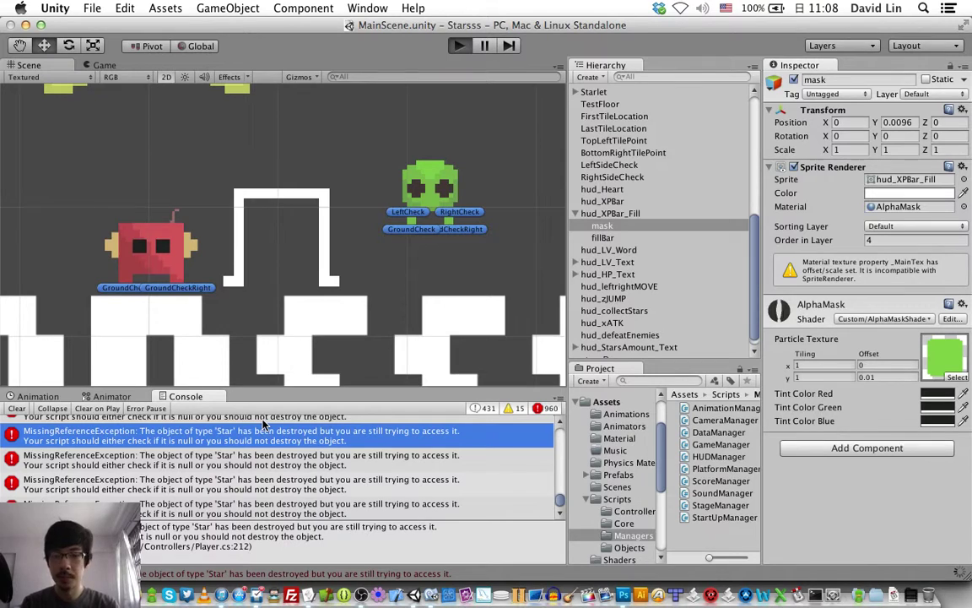
- Start Play mode, enter level 1 and jump across the platforms to collect a star
{"action": "key", "text": "super+p"}
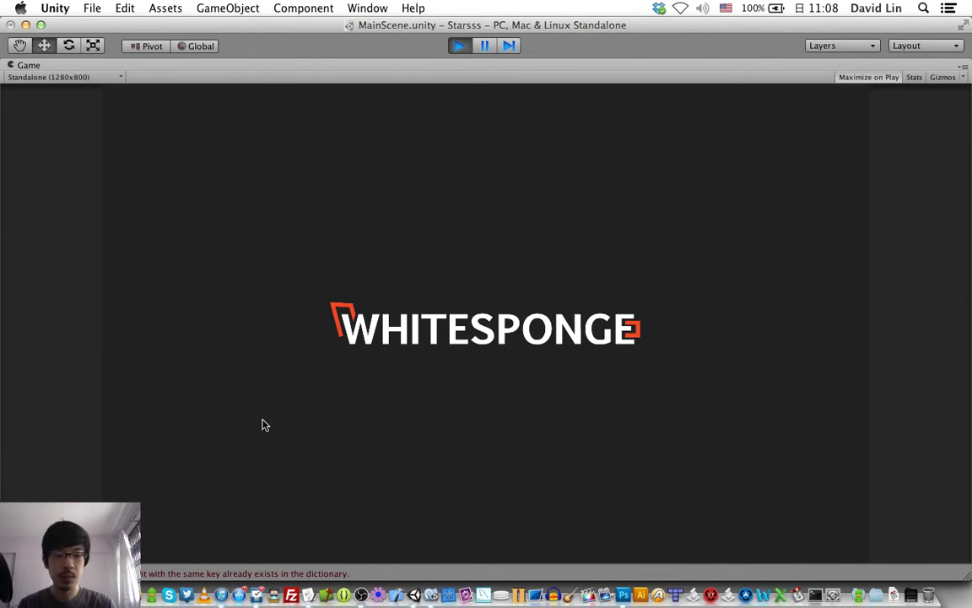
{"action": "key", "text": "space"}
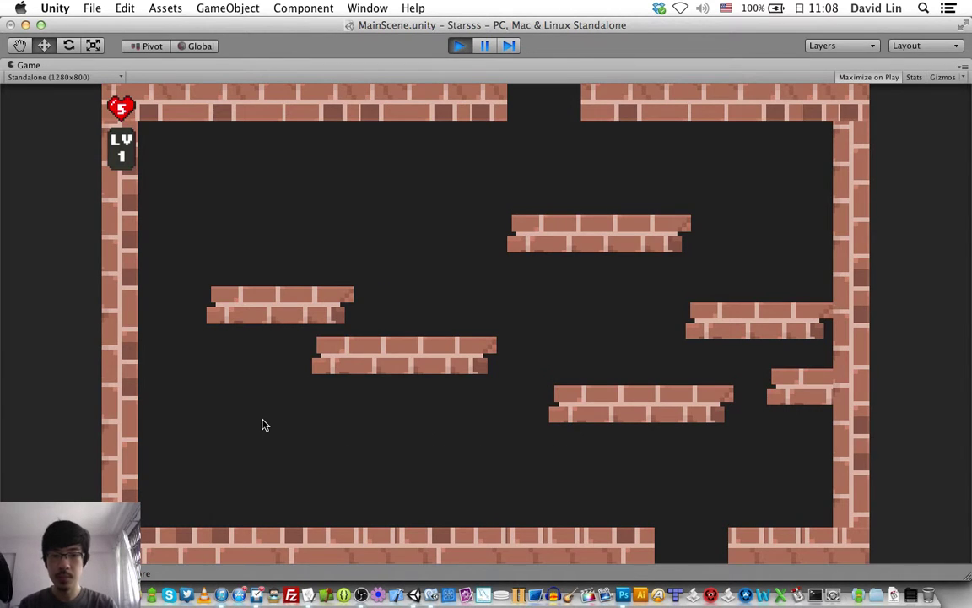
{"action": "key", "text": "Right"}
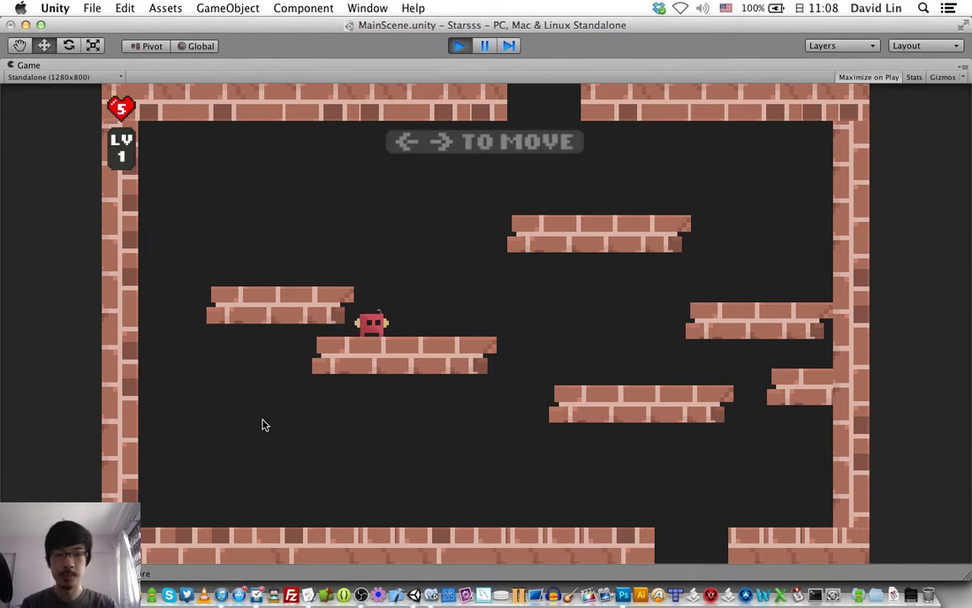
{"action": "key", "text": "z"}
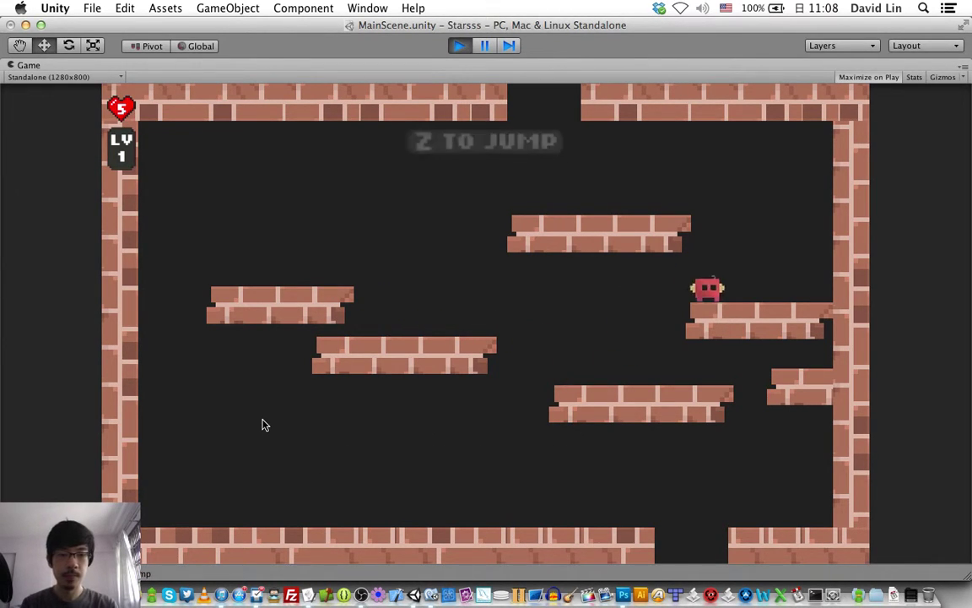
{"action": "key", "text": "Left"}
{"action": "key", "text": "z"}
{"action": "key", "text": "Right"}
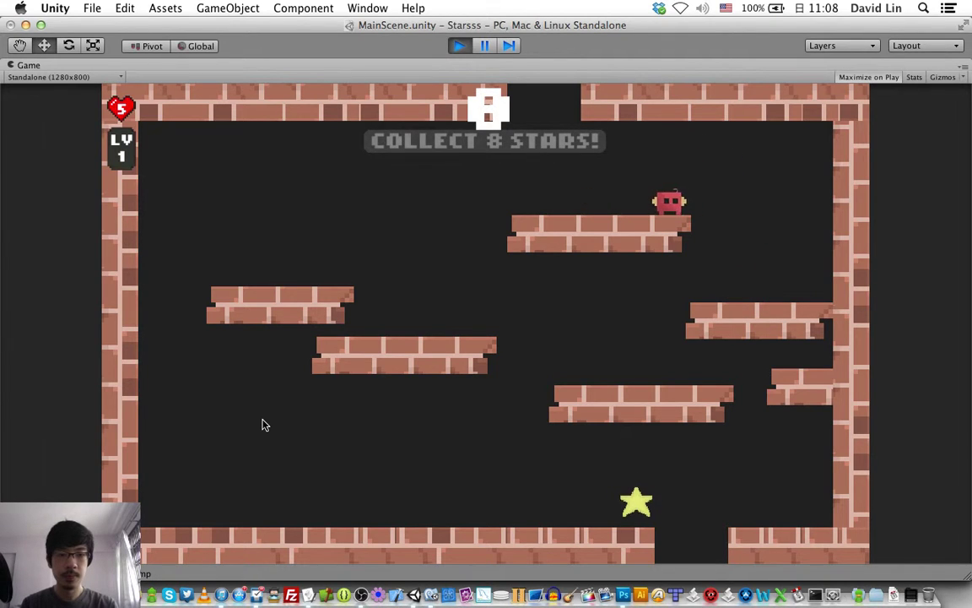
{"action": "key", "text": "Left"}
{"action": "key", "text": "Right"}
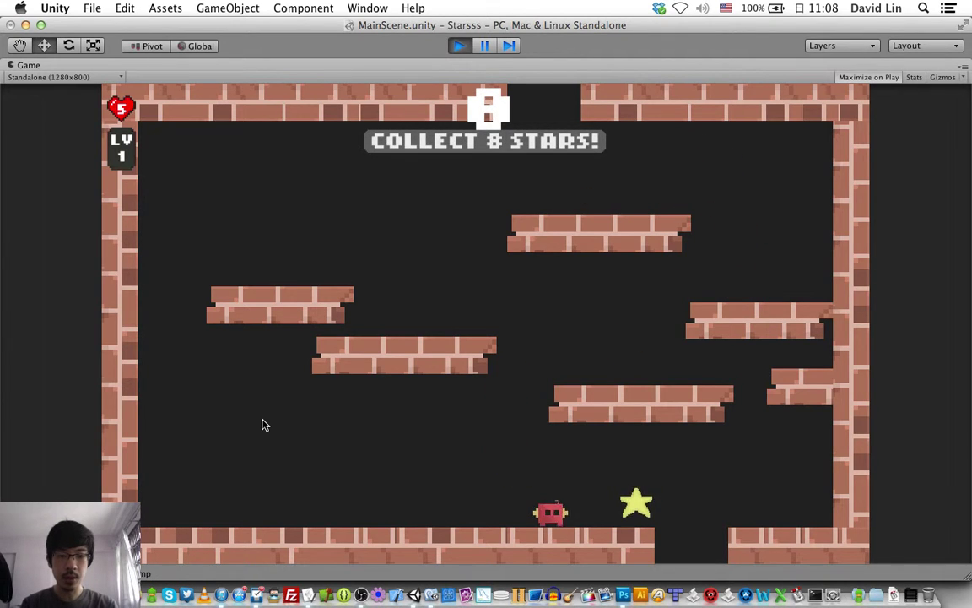
- Keep running and jumping around the middle platforms, then stop Play mode
{"action": "key", "text": "Left"}
{"action": "key", "text": "z"}
{"action": "key", "text": "Right"}
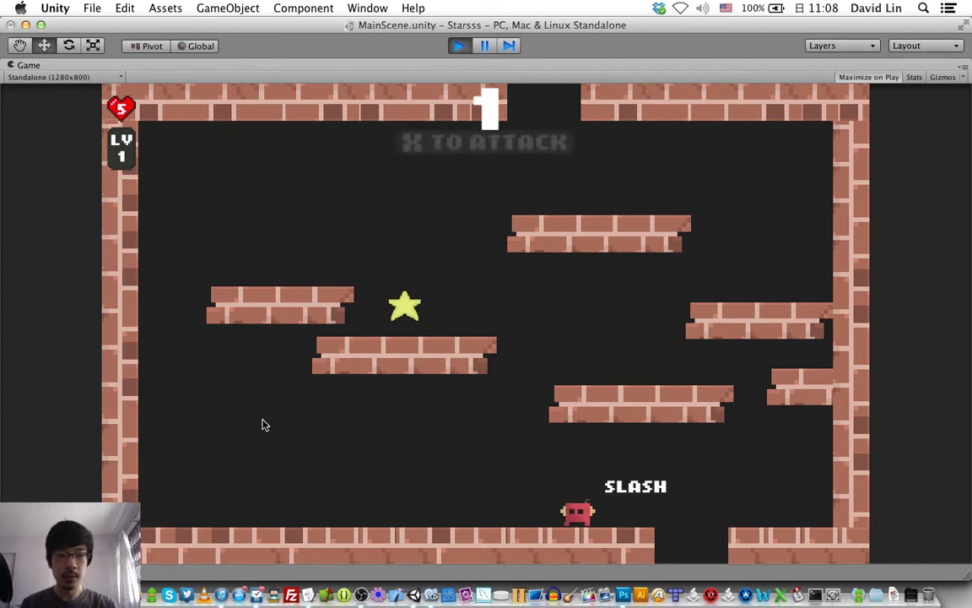
{"action": "key", "text": "Right"}
{"action": "key", "text": "z"}
{"action": "key", "text": "Left"}
{"action": "key", "text": "Right"}
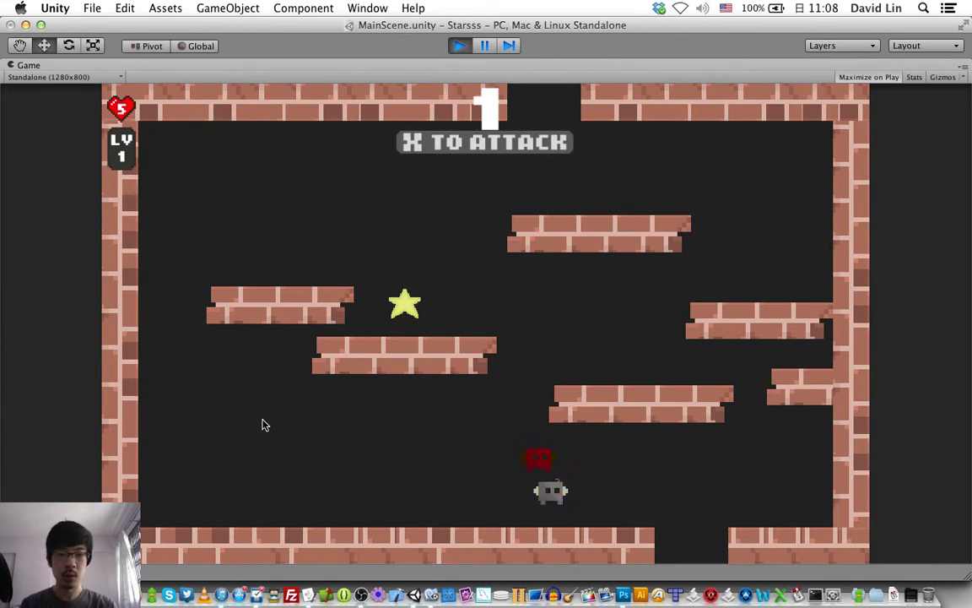
{"action": "key", "text": "z"}
{"action": "key", "text": "Right"}
{"action": "key", "text": "Left"}
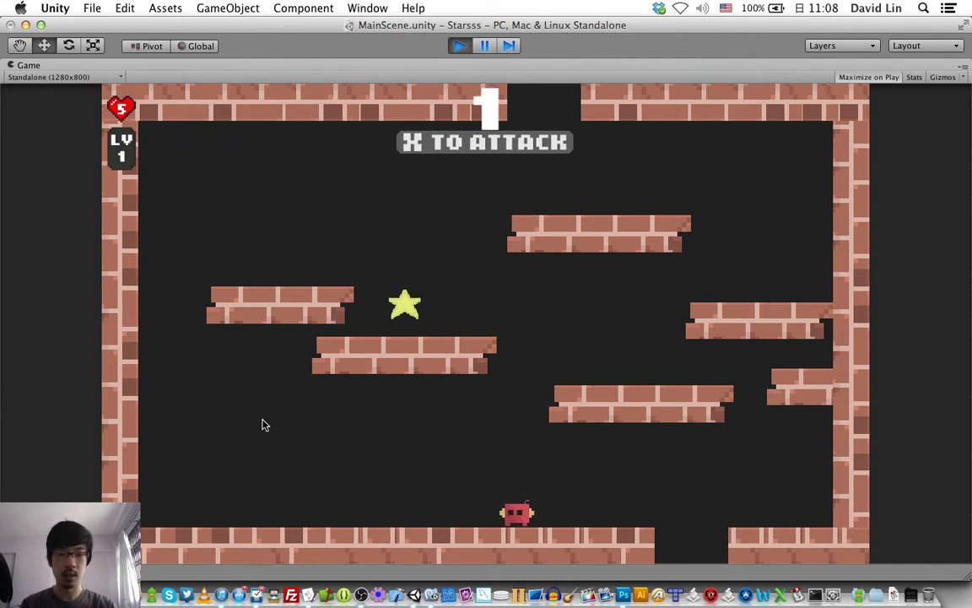
{"action": "key", "text": "Right"}
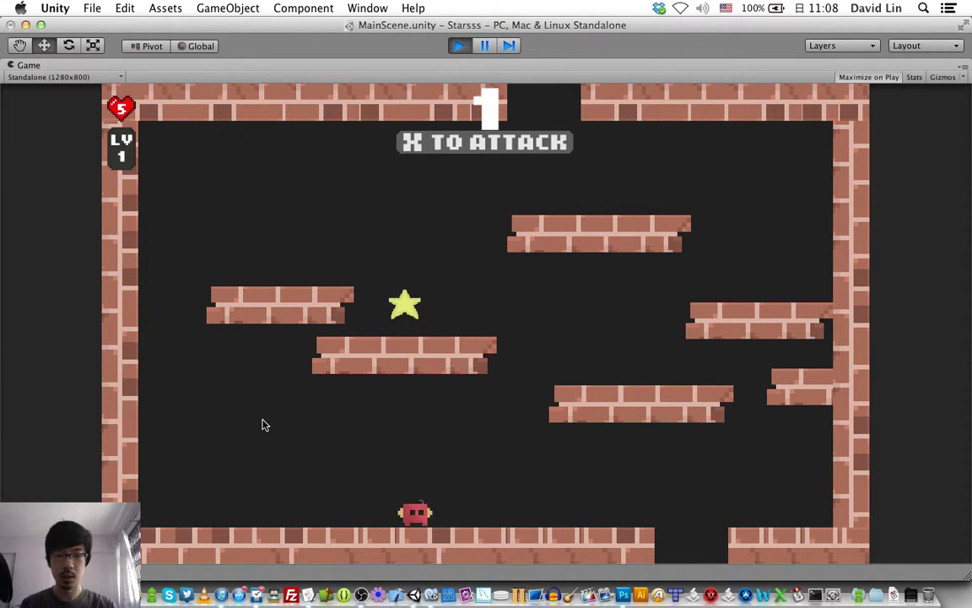
{"action": "key", "text": "z"}
{"action": "key", "text": "Left"}
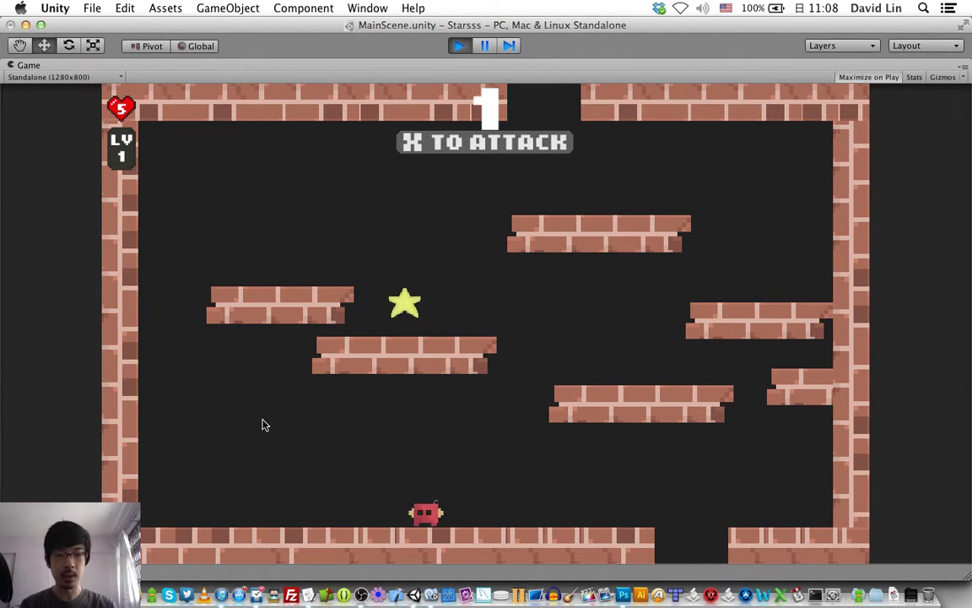
{"action": "key", "text": "Right"}
{"action": "key", "text": "z"}
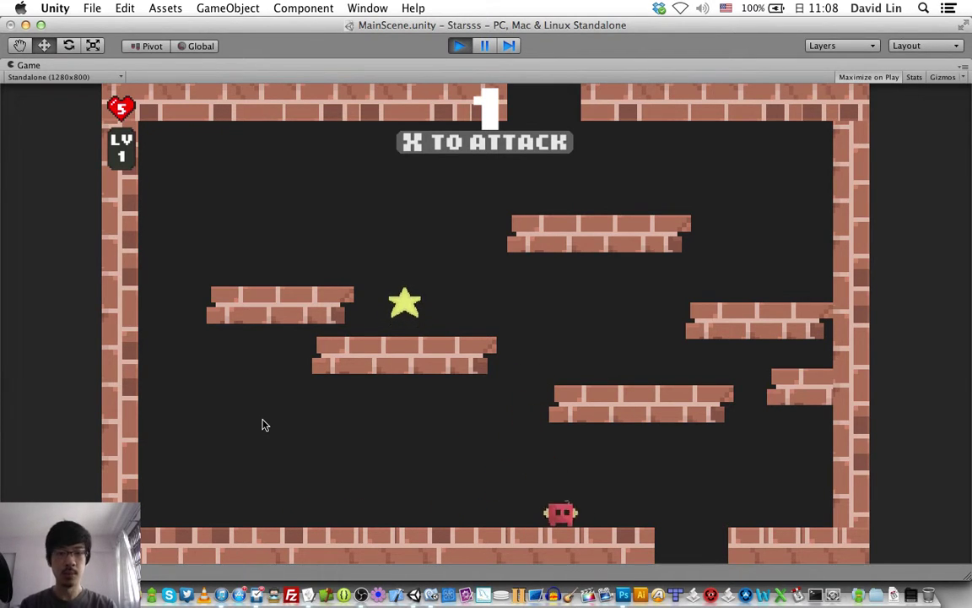
{"action": "key", "text": "Left"}
{"action": "key", "text": "Right"}
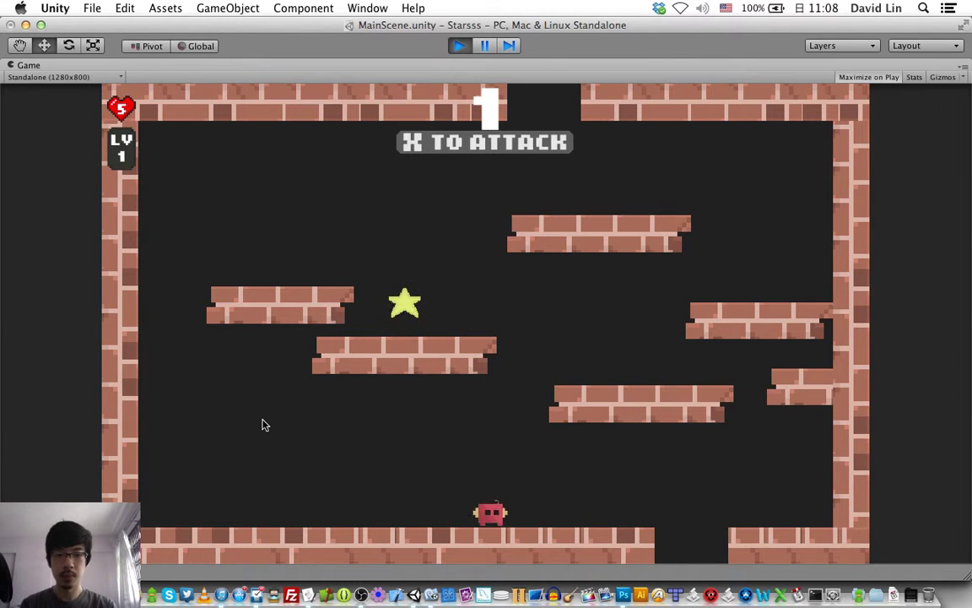
{"action": "key", "text": "z"}
{"action": "key", "text": "super+p"}
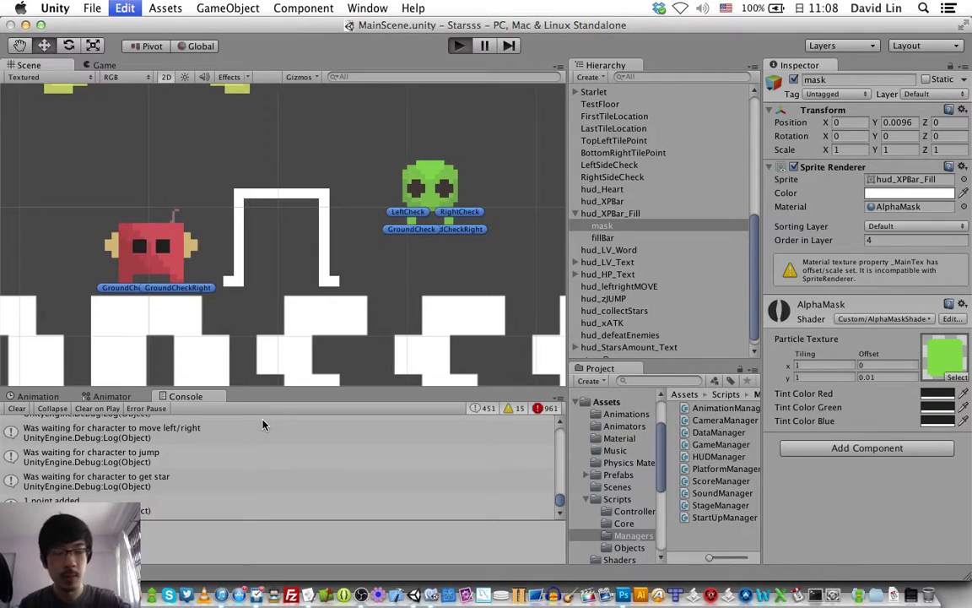
- Start the game again, enter level 1 and hop between platforms to collect the first star
{"action": "key", "text": "super+p"}
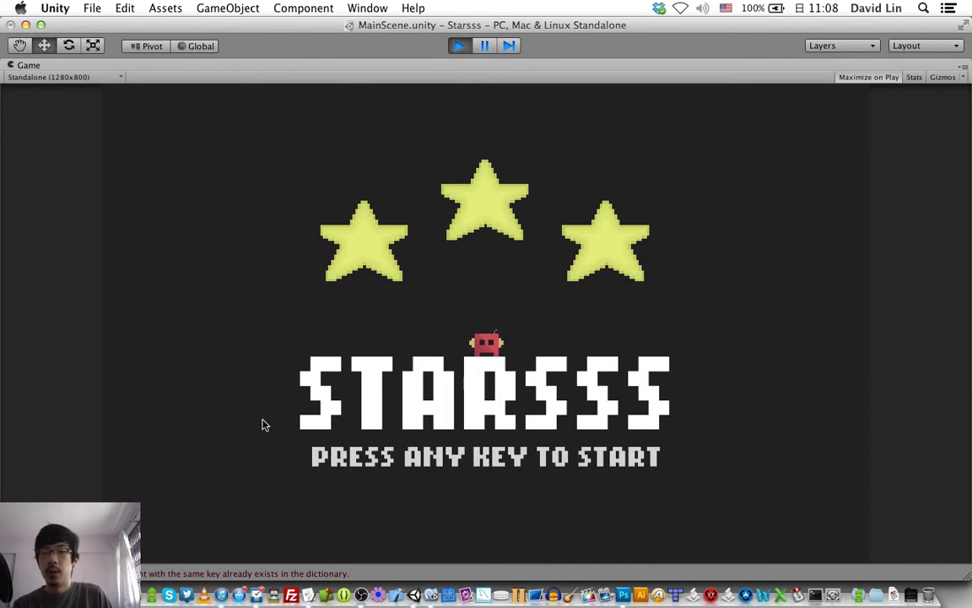
{"action": "key", "text": "space"}
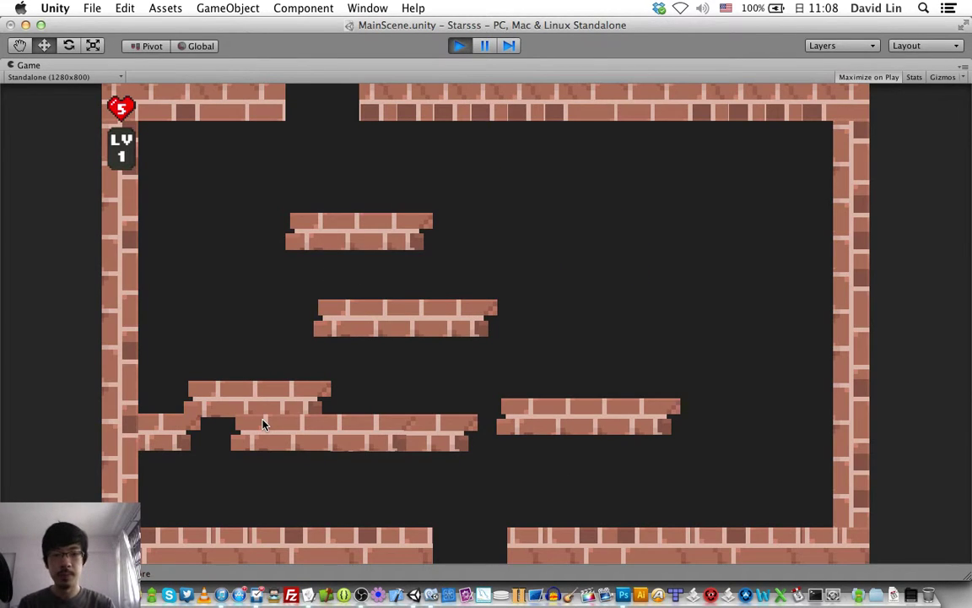
{"action": "key", "text": "Left"}
{"action": "key", "text": "Up"}
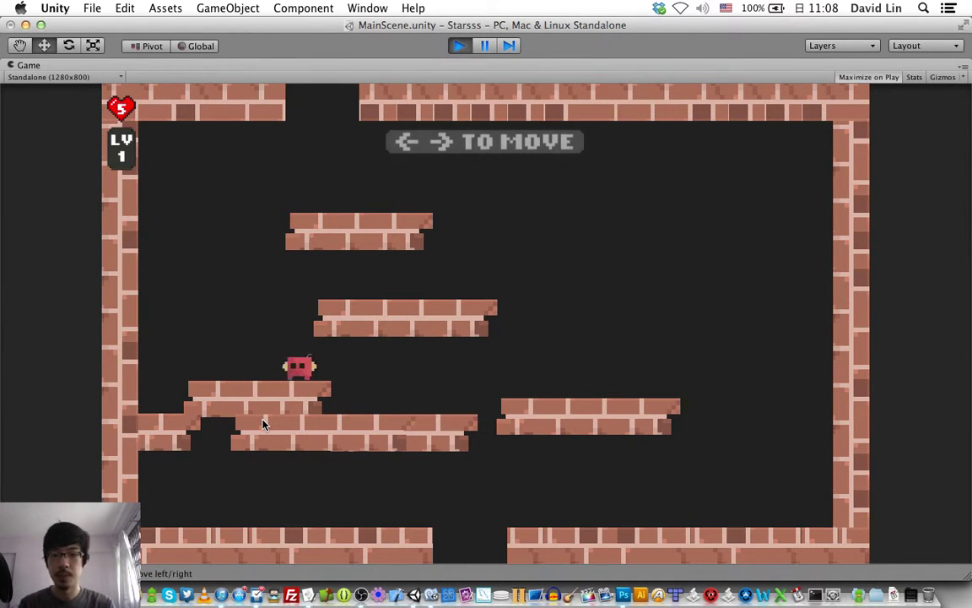
{"action": "key", "text": "Right"}
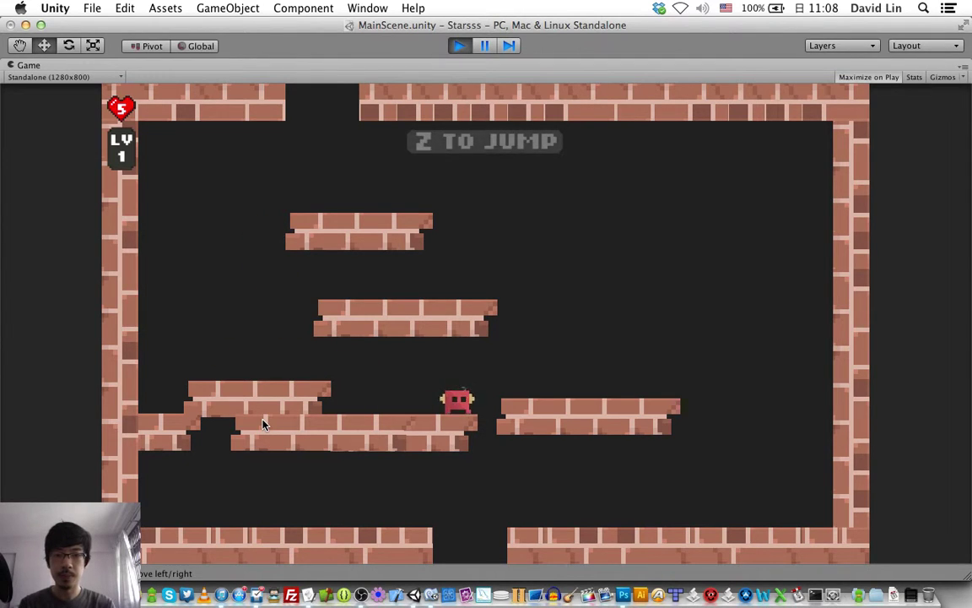
{"action": "key", "text": "z"}
{"action": "key", "text": "Left"}
{"action": "key", "text": "z"}
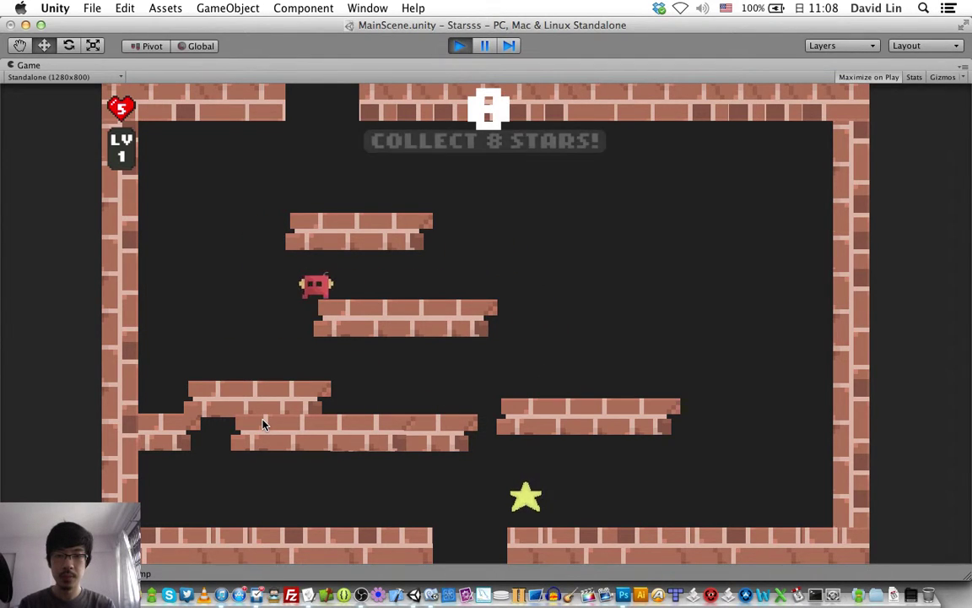
{"action": "key", "text": "Right"}
{"action": "key", "text": "z"}
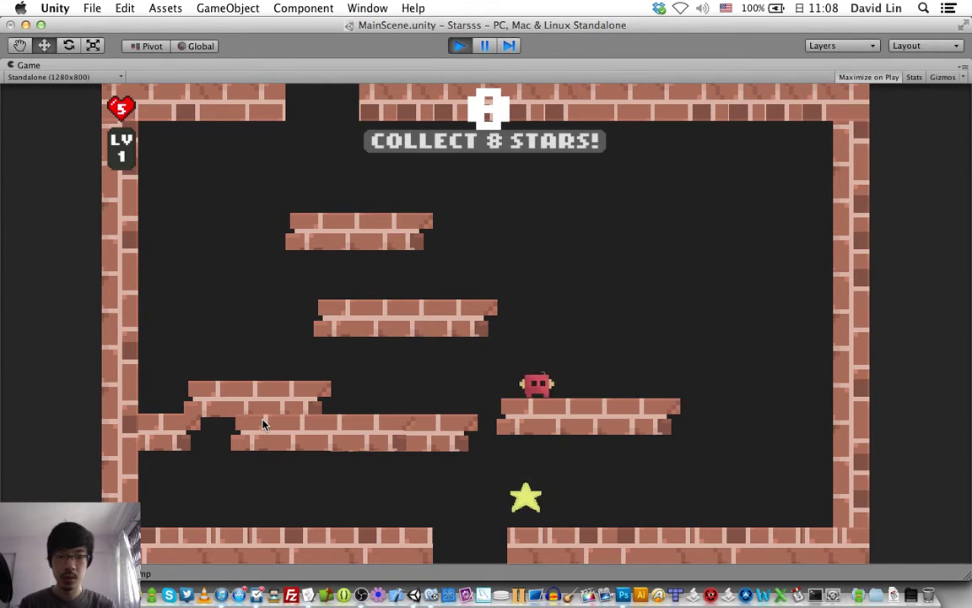
{"action": "key", "text": "Left"}
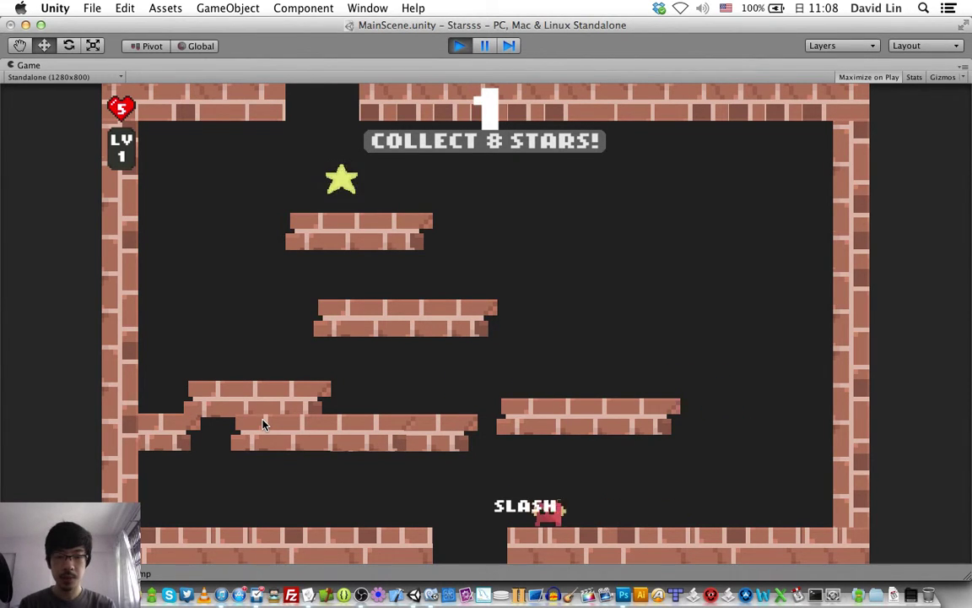
- Jump to the upper platform for more stars, then stop and relaunch the game
{"action": "key", "text": "Right"}
{"action": "key", "text": "z"}
{"action": "key", "text": "Left"}
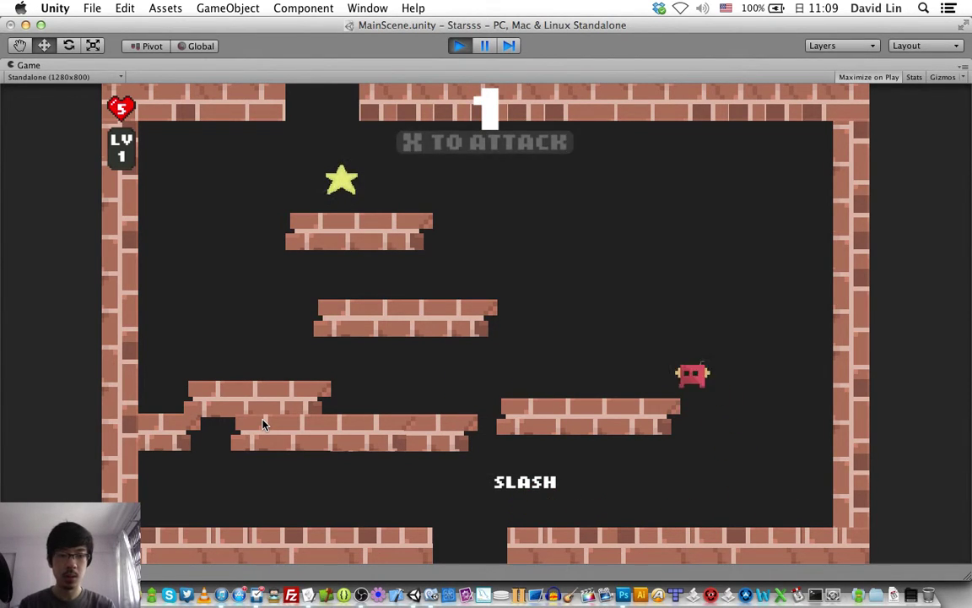
{"action": "key", "text": "z"}
{"action": "key", "text": "Left"}
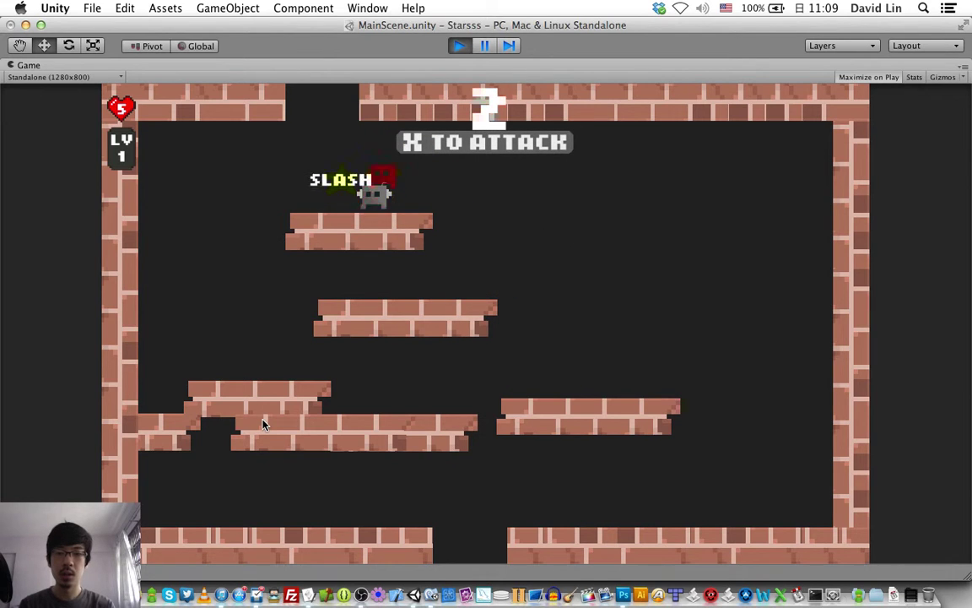
{"action": "key", "text": "Right"}
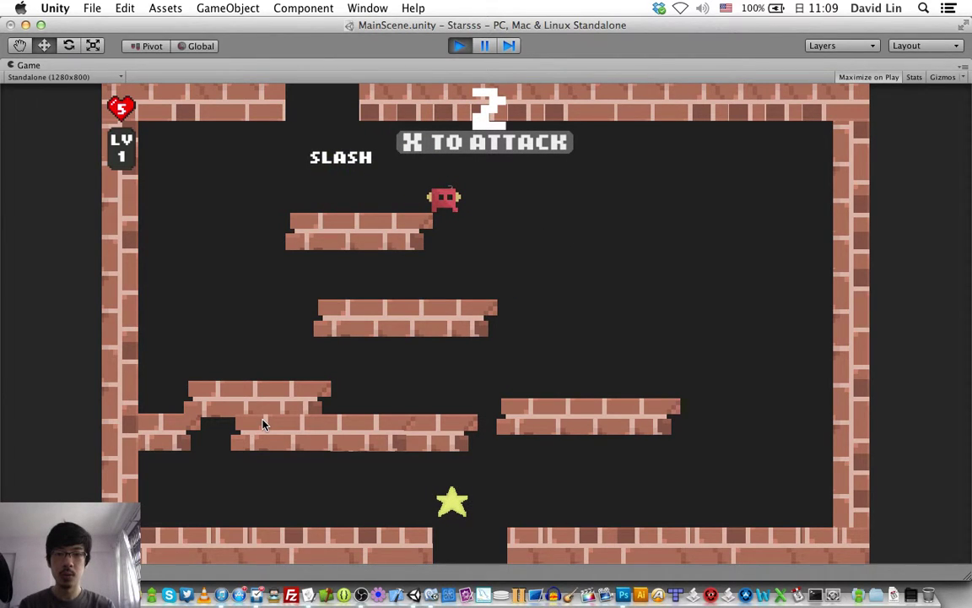
{"action": "key", "text": "Right"}
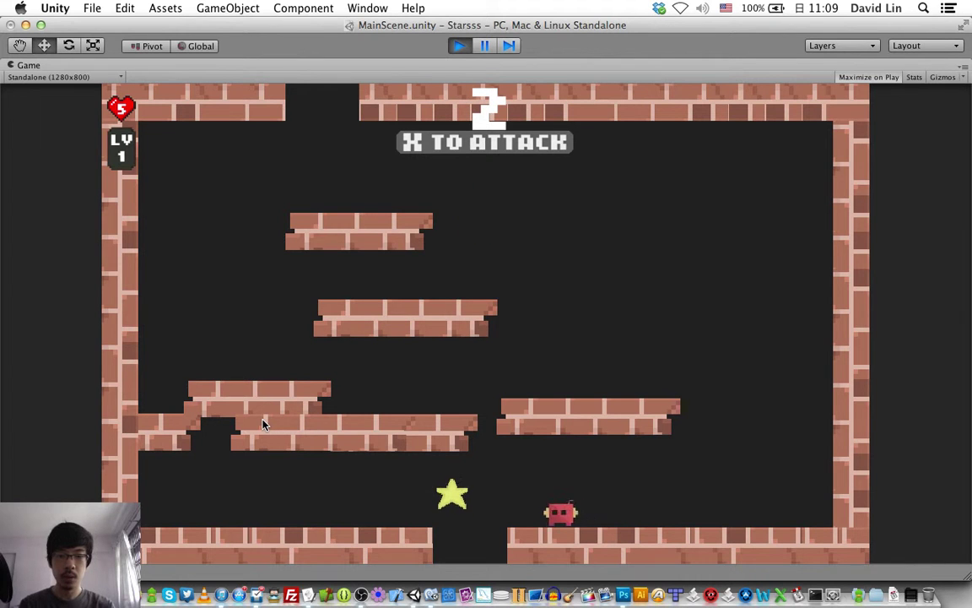
{"action": "key", "text": "Left"}
{"action": "key", "text": "z"}
{"action": "key", "text": "super+p"}
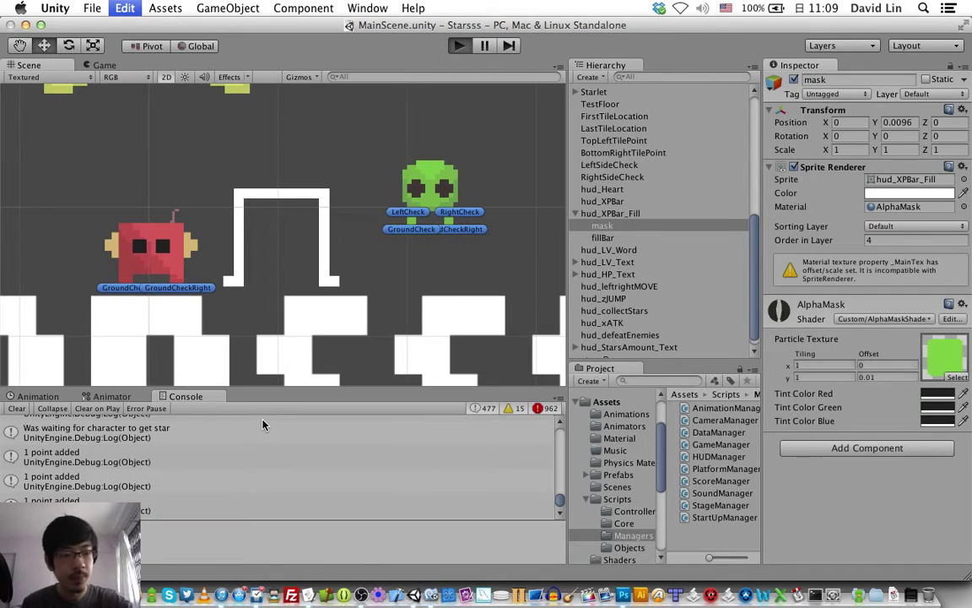
{"action": "key", "text": "super+p"}
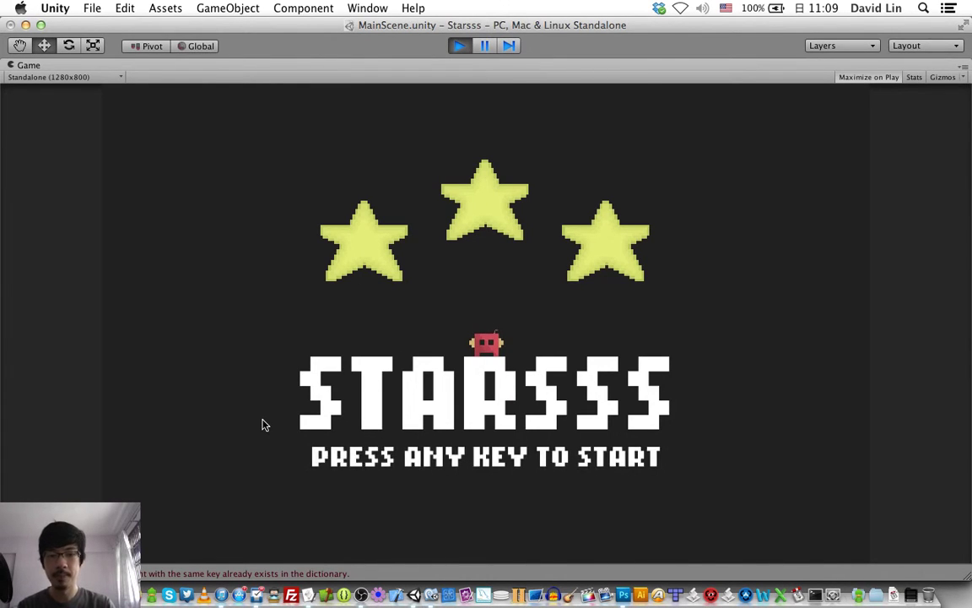
{"action": "key", "text": "space"}
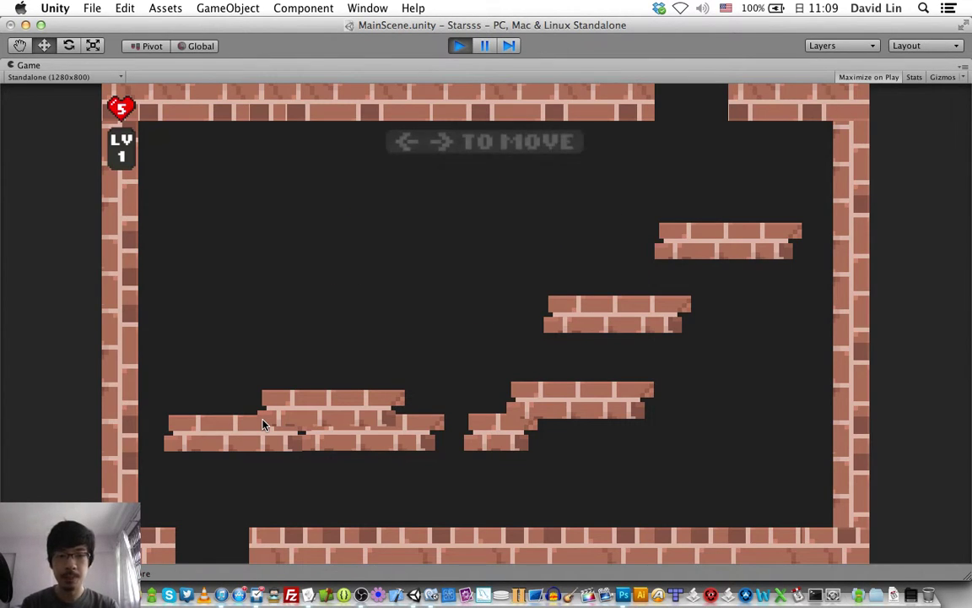
{"action": "key", "text": "Left"}
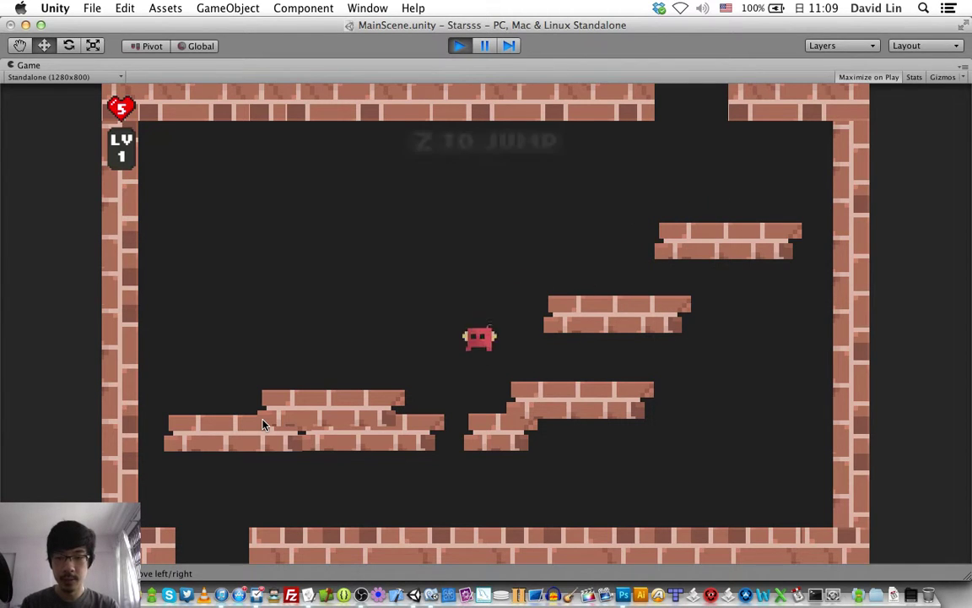
{"action": "key", "text": "Right"}
{"action": "key", "text": "z"}
{"action": "key", "text": "Right"}
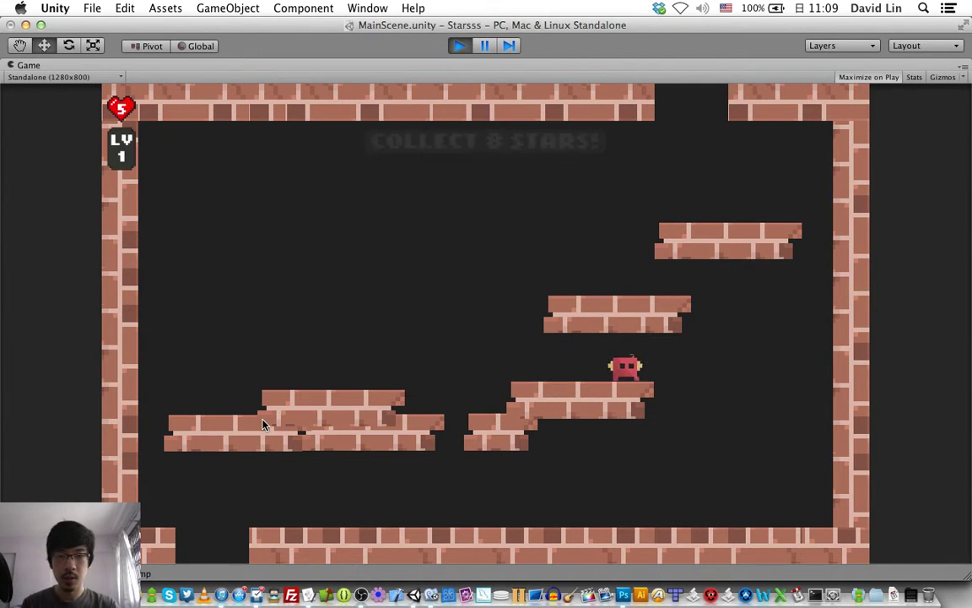
{"action": "key", "text": "Left"}
{"action": "key", "text": "Up"}
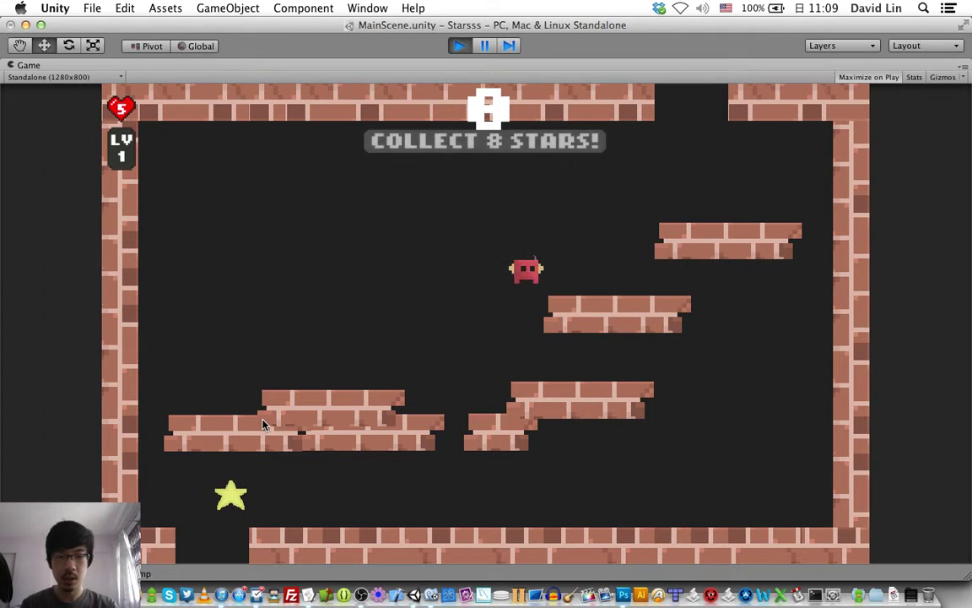
{"action": "key", "text": "Right"}
{"action": "key", "text": "Left"}
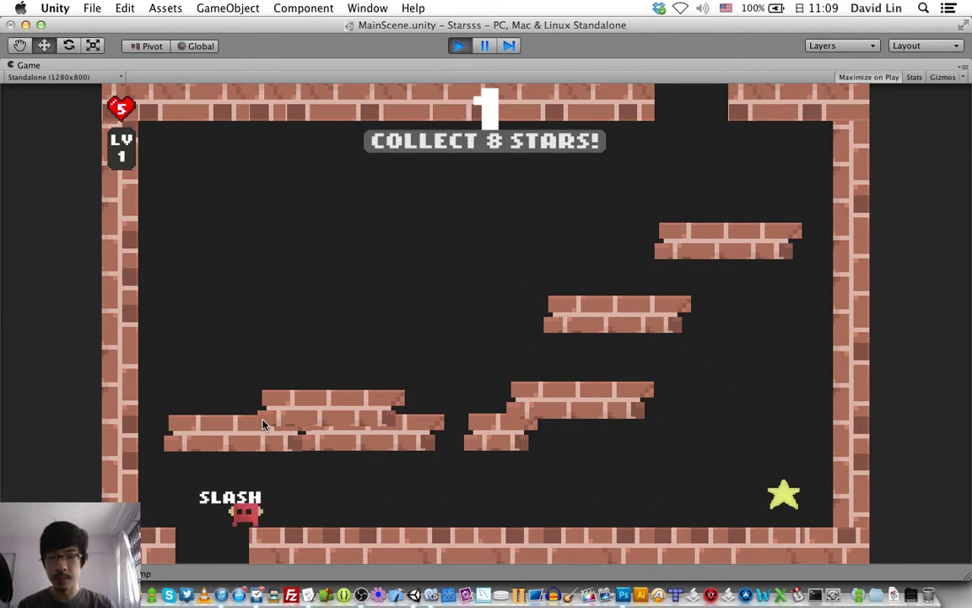
{"action": "key", "text": "Right"}
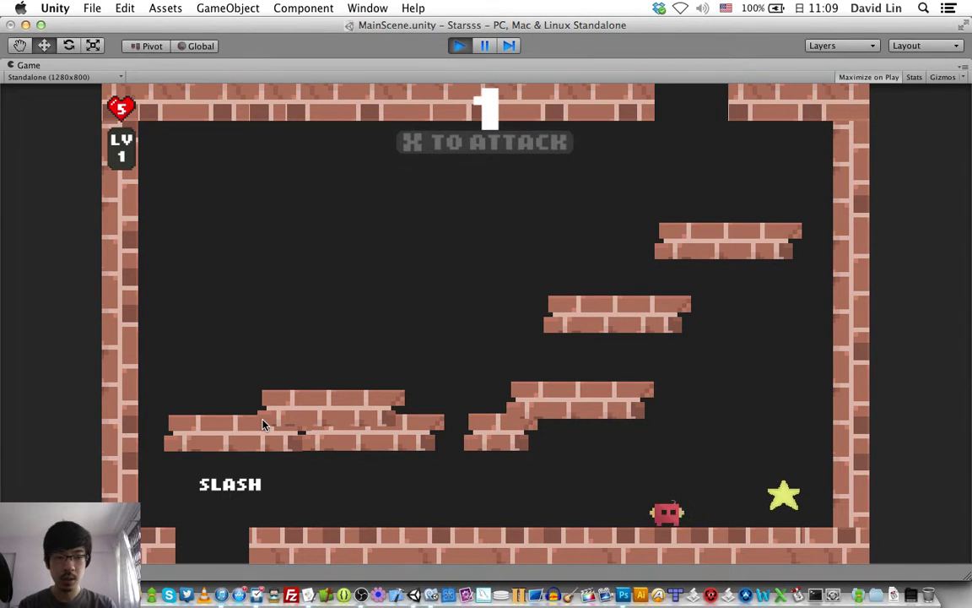
{"action": "key", "text": "Left"}
{"action": "key", "text": "Up"}
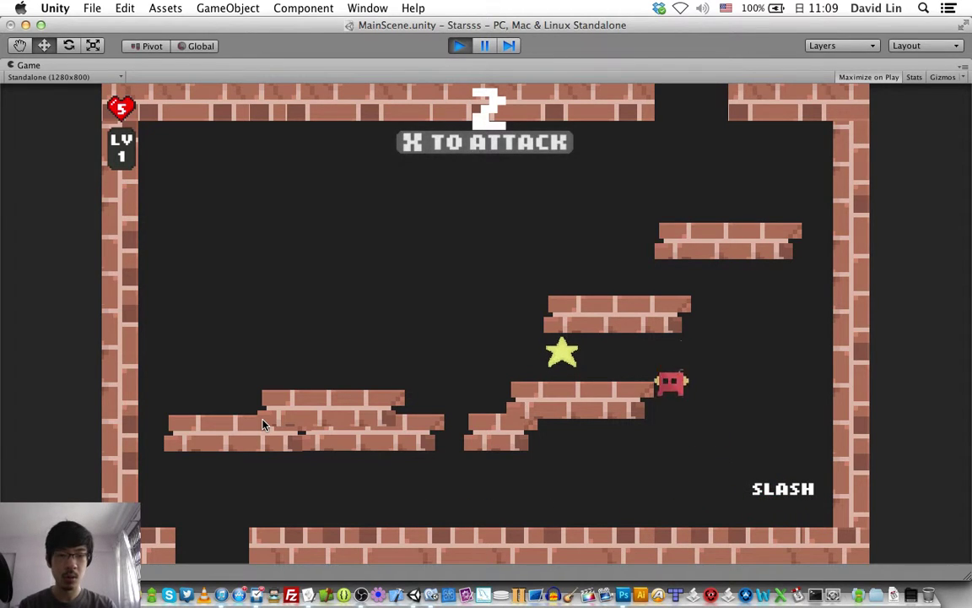
{"action": "key", "text": "Right"}
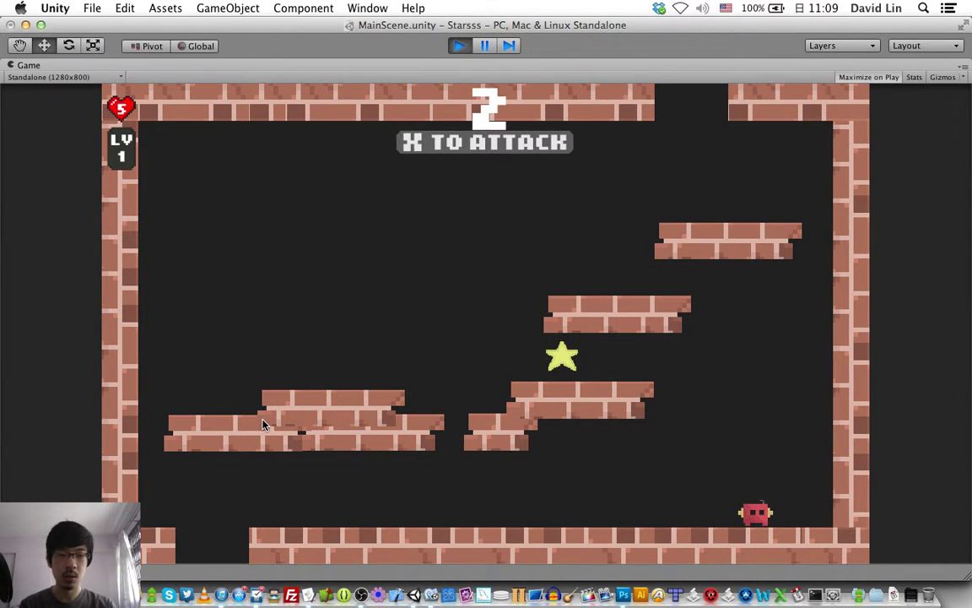
{"action": "key", "text": "Left"}
{"action": "key", "text": "super+p"}
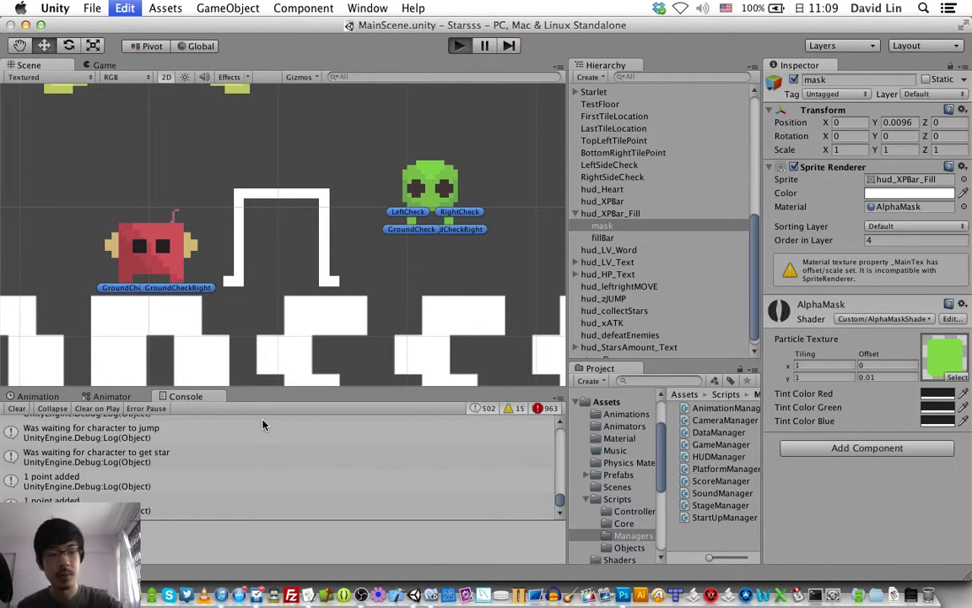
{"action": "key", "text": "super+p"}
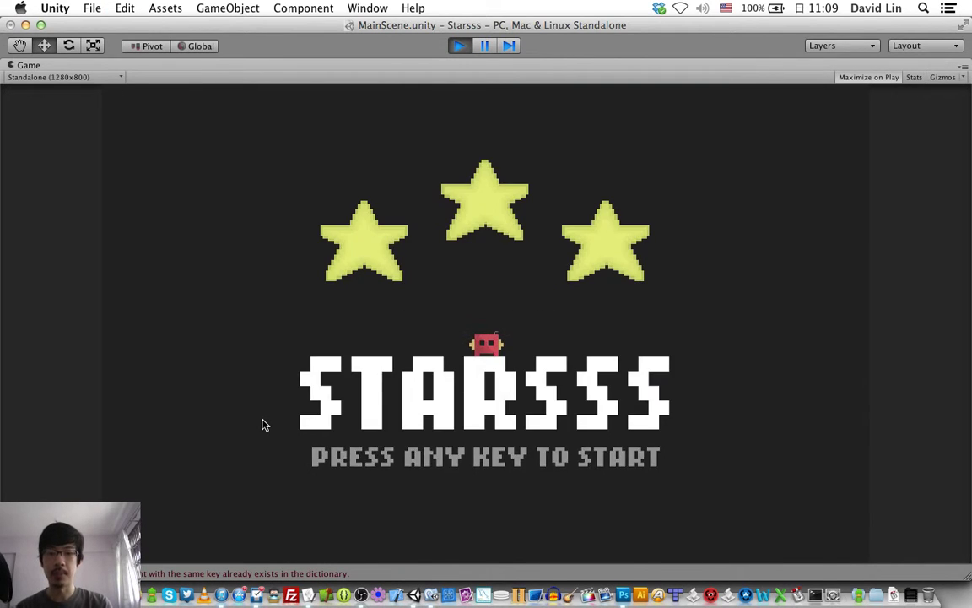
{"action": "key", "text": "space"}
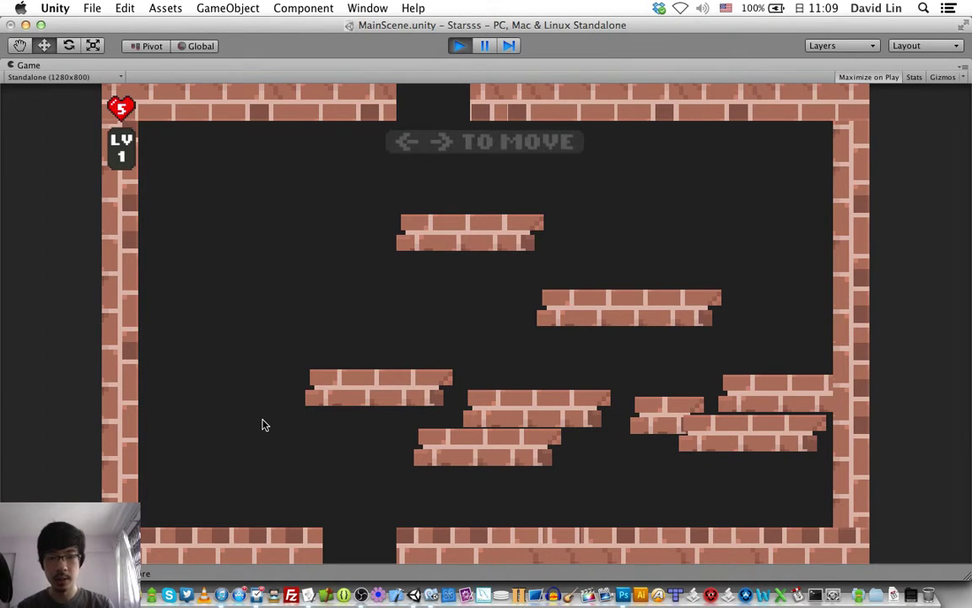
{"action": "key", "text": "Right"}
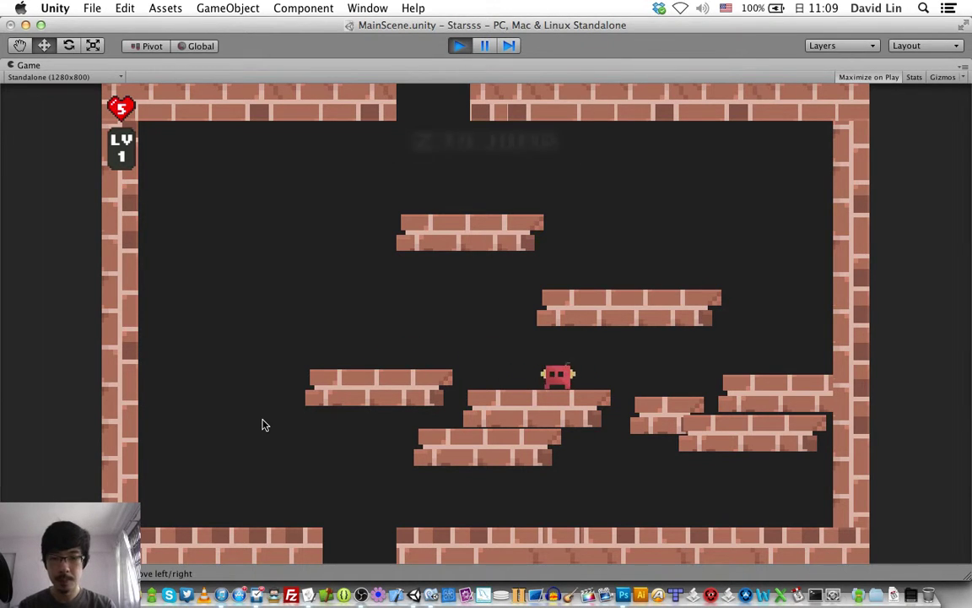
{"action": "key", "text": "Left"}
{"action": "key", "text": "z"}
{"action": "key", "text": "Left"}
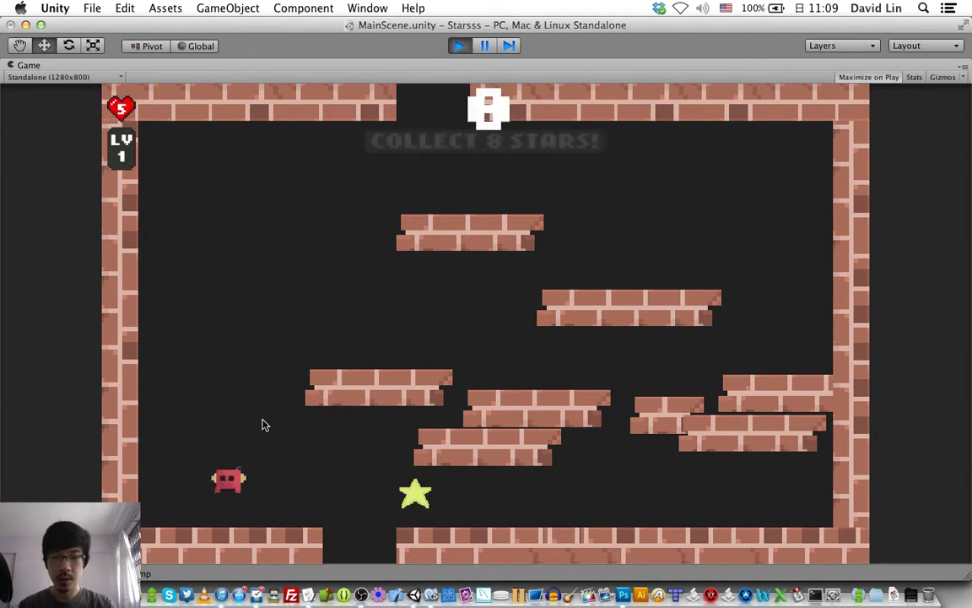
{"action": "key", "text": "Right"}
{"action": "key", "text": "z"}
{"action": "key", "text": "Left"}
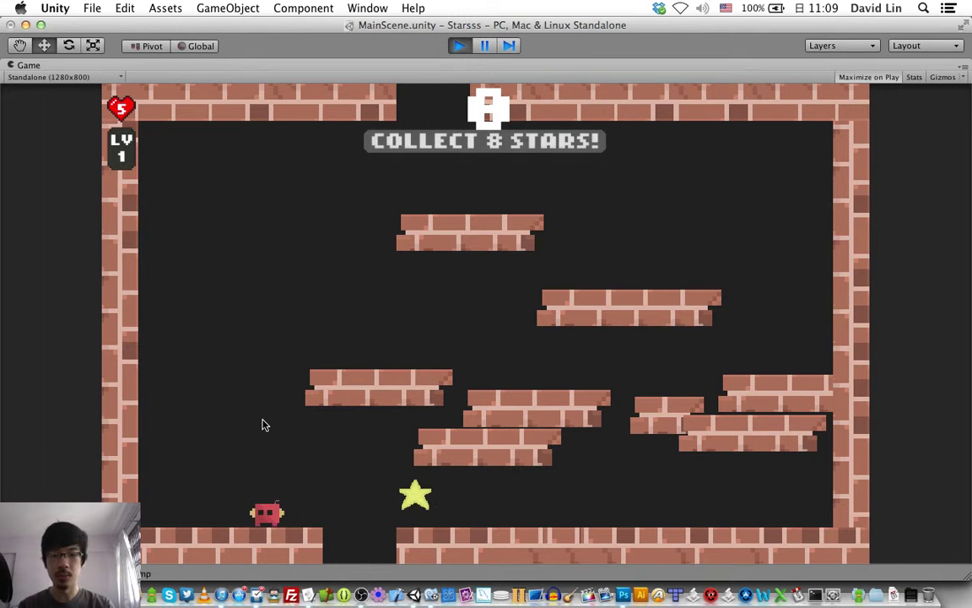
{"action": "key", "text": "super+p"}
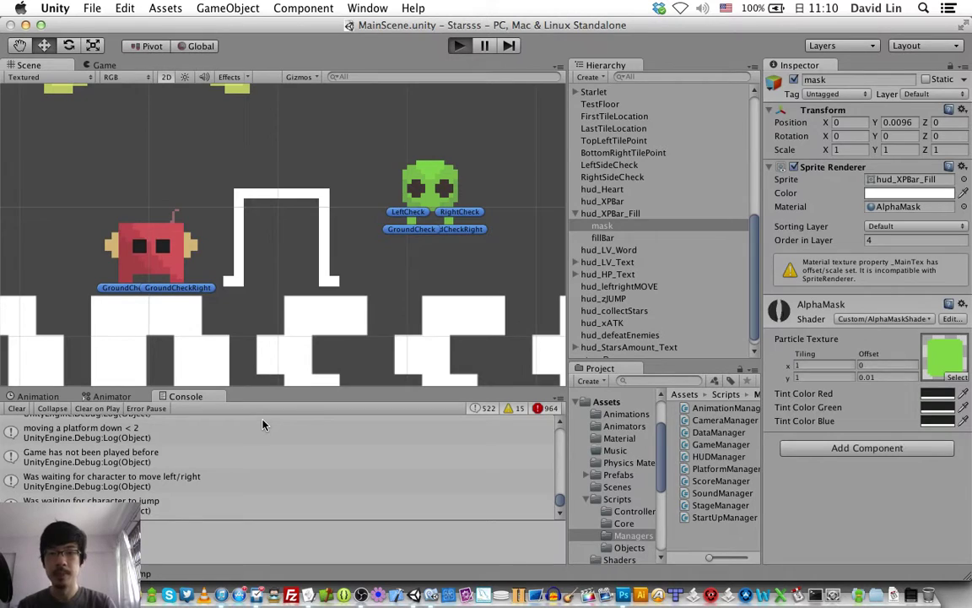
{"action": "key", "text": "super+p"}
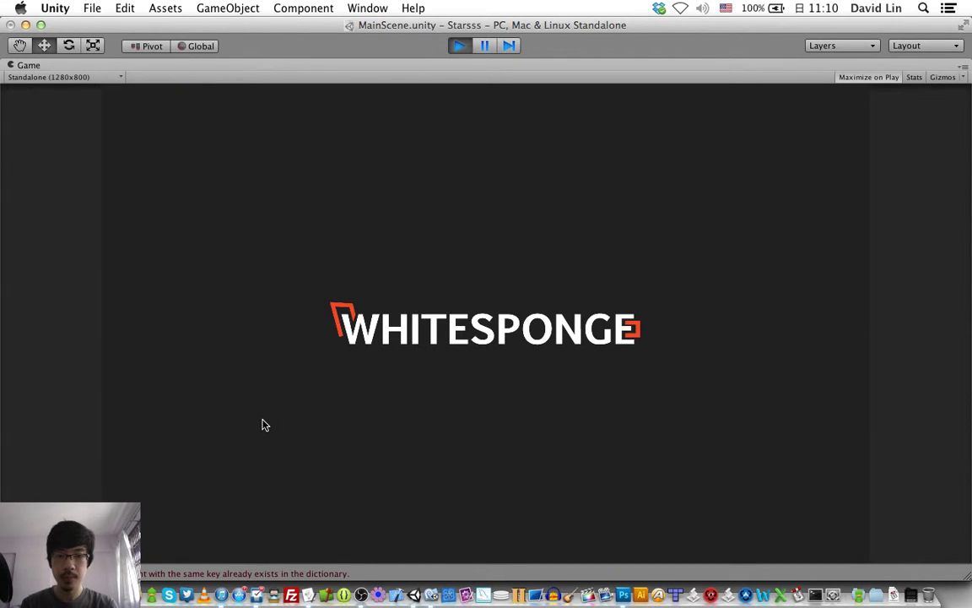
{"action": "key", "text": "space"}
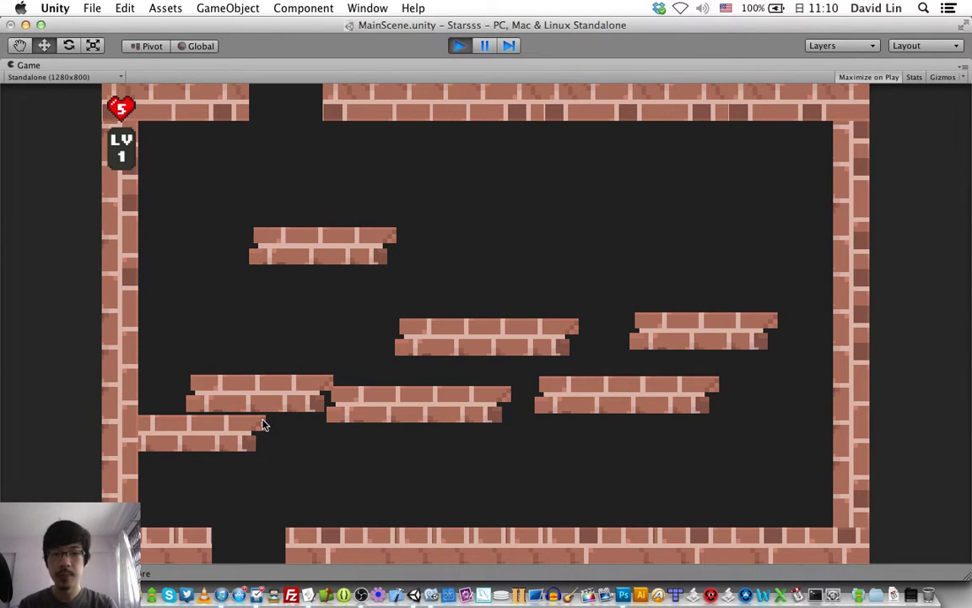
{"action": "key", "text": "super+p"}
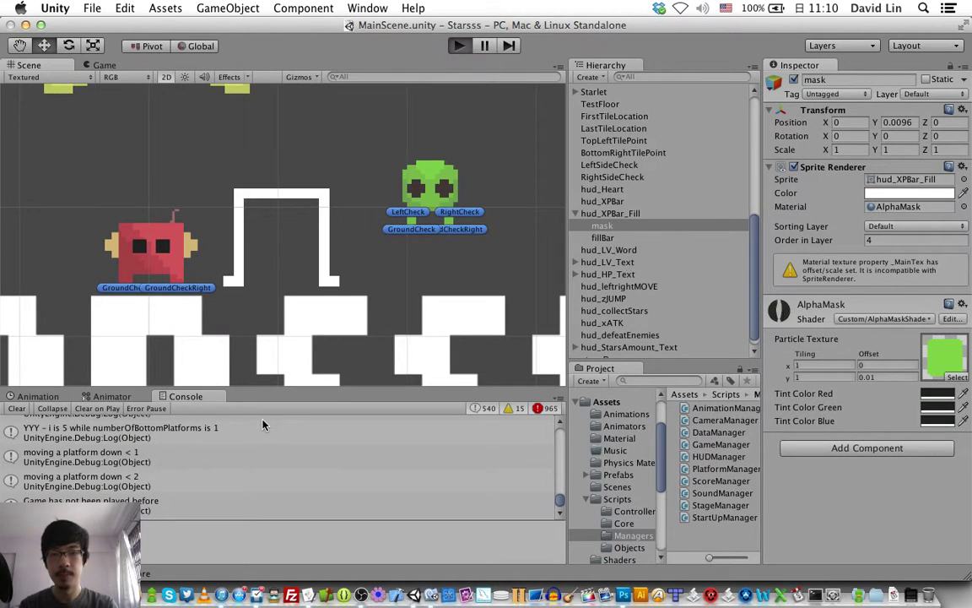
{"action": "key", "text": "super+p"}
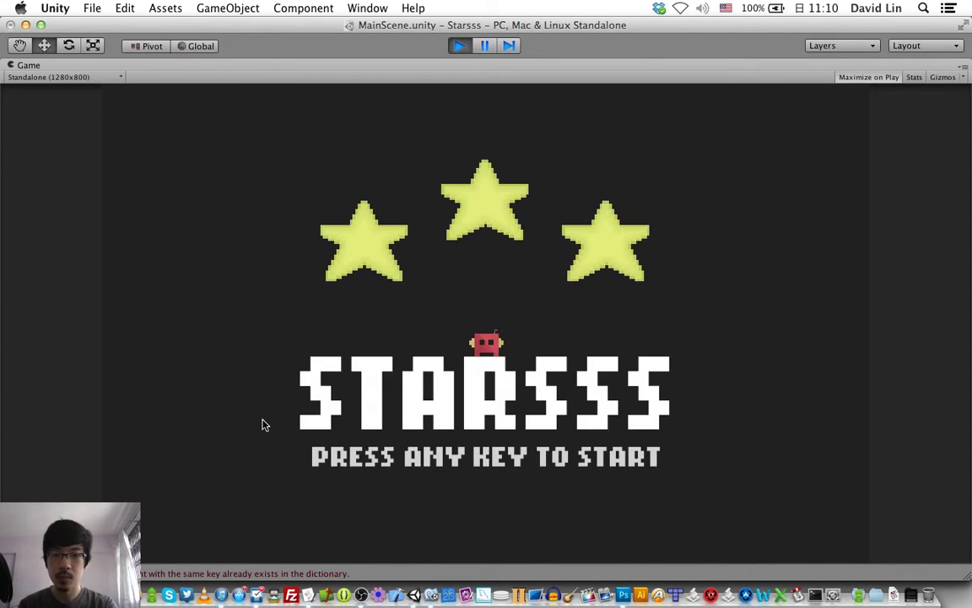
{"action": "key", "text": "space"}
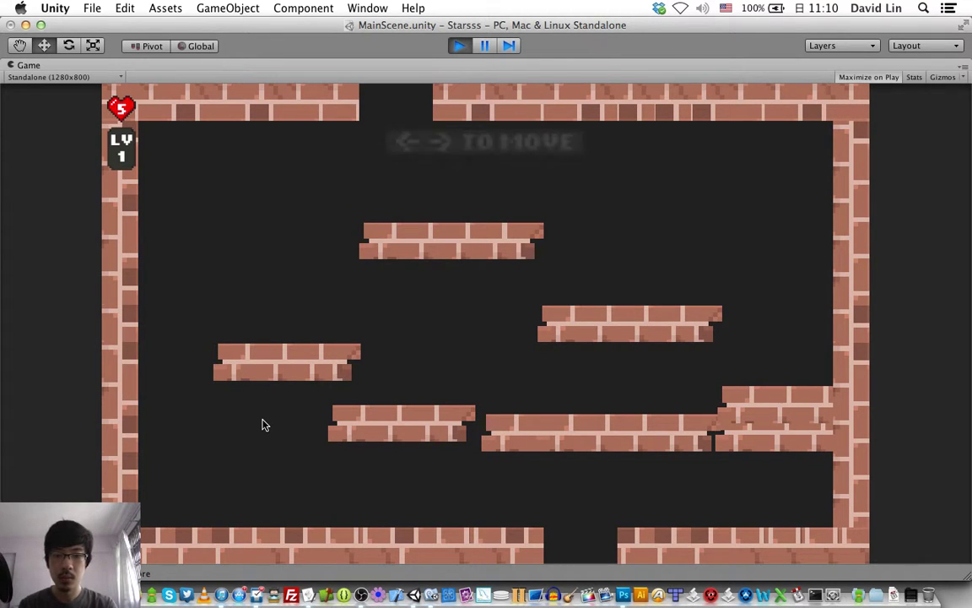
{"action": "key", "text": "super+p"}
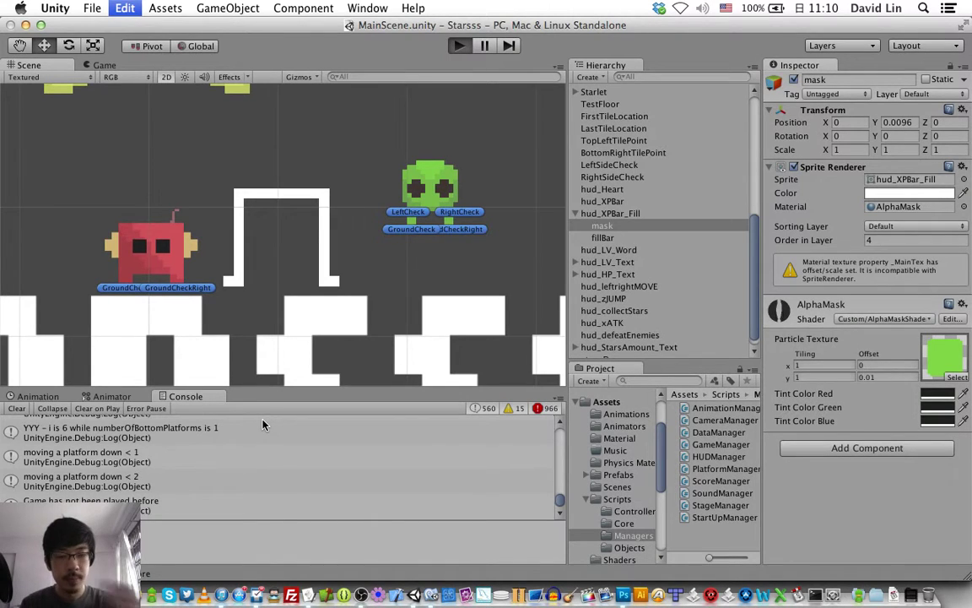
{"action": "key", "text": "super+p"}
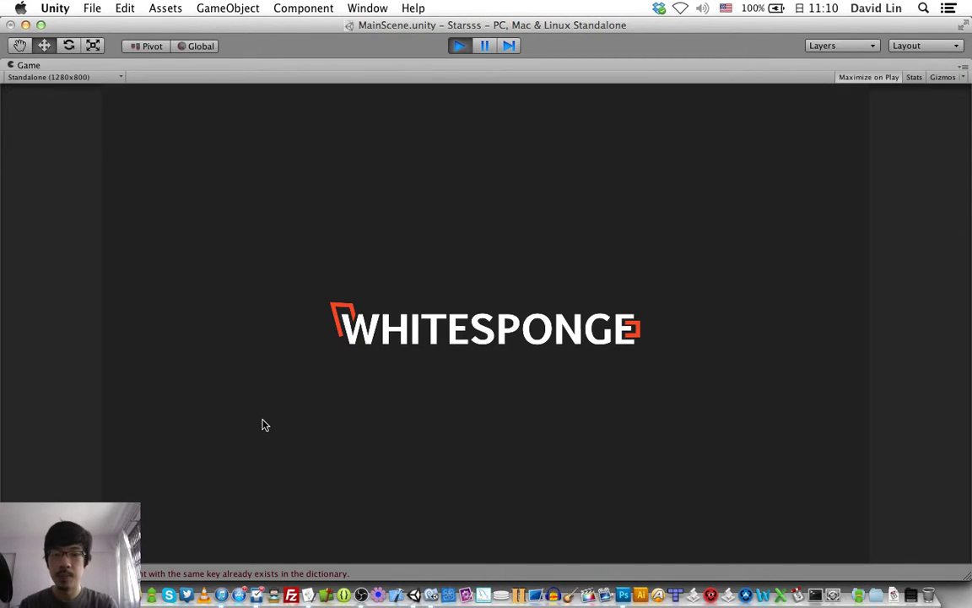
- Start level 1 and climb the platforms to collect the star on the upper-left platform
{"action": "key", "text": "space"}
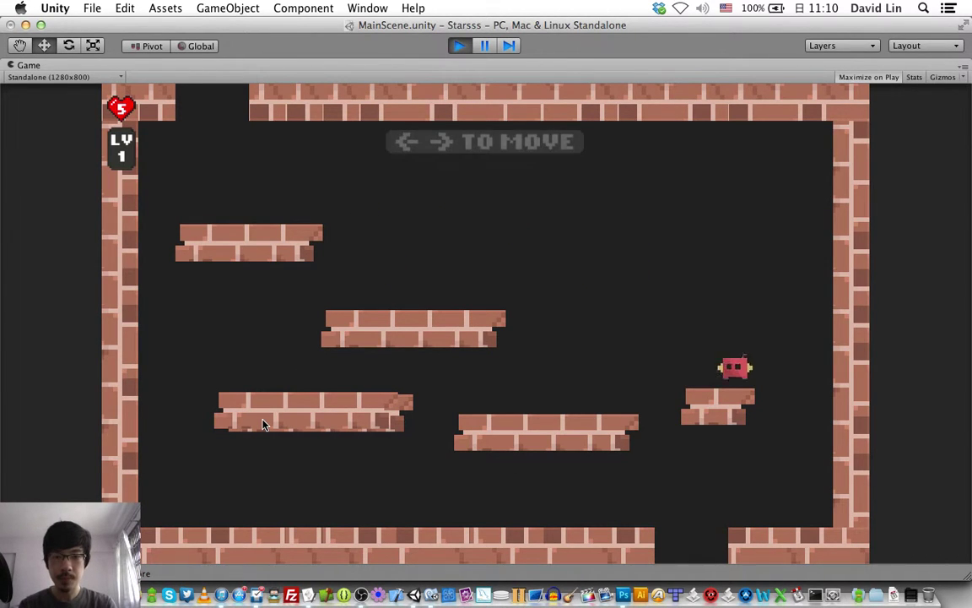
{"action": "key", "text": "Left"}
{"action": "key", "text": "z"}
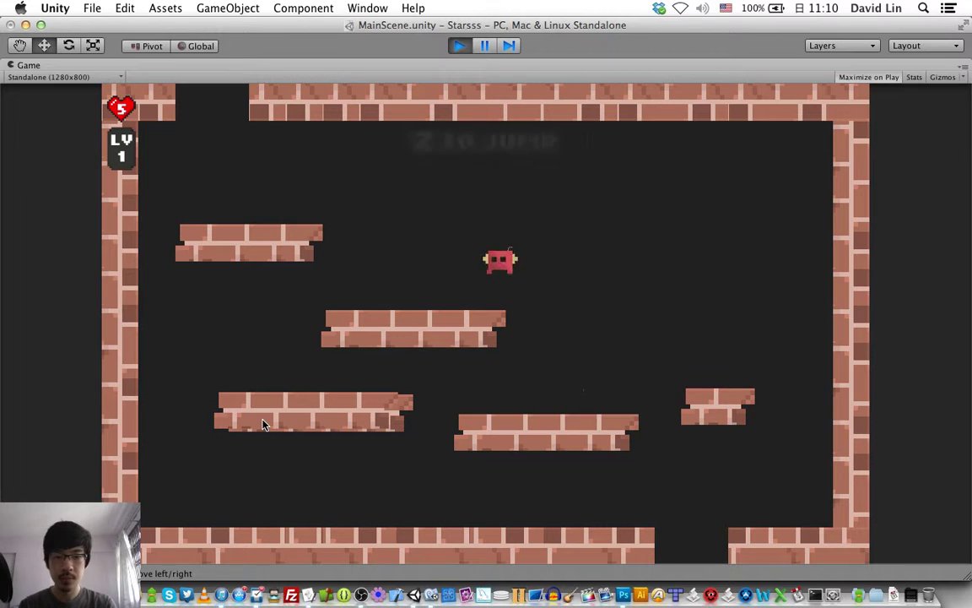
{"action": "key", "text": "Right"}
{"action": "key", "text": "z"}
{"action": "key", "text": "Left"}
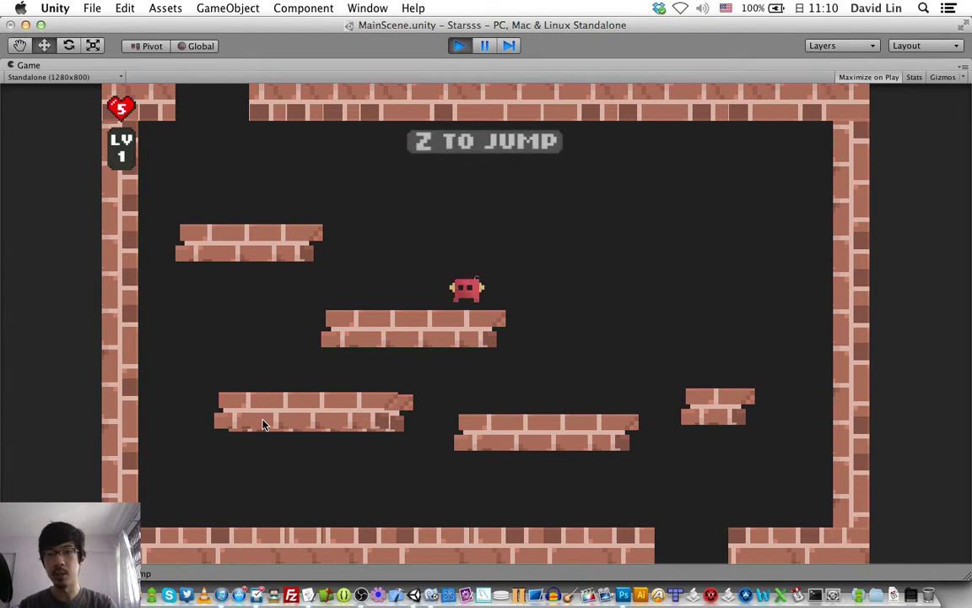
{"action": "key", "text": "Right"}
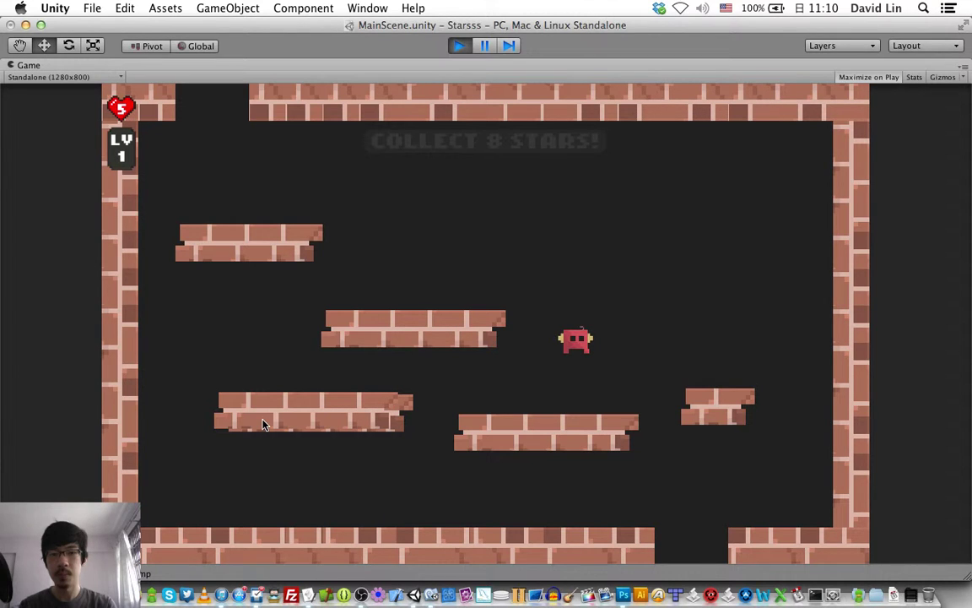
{"action": "key", "text": "Left"}
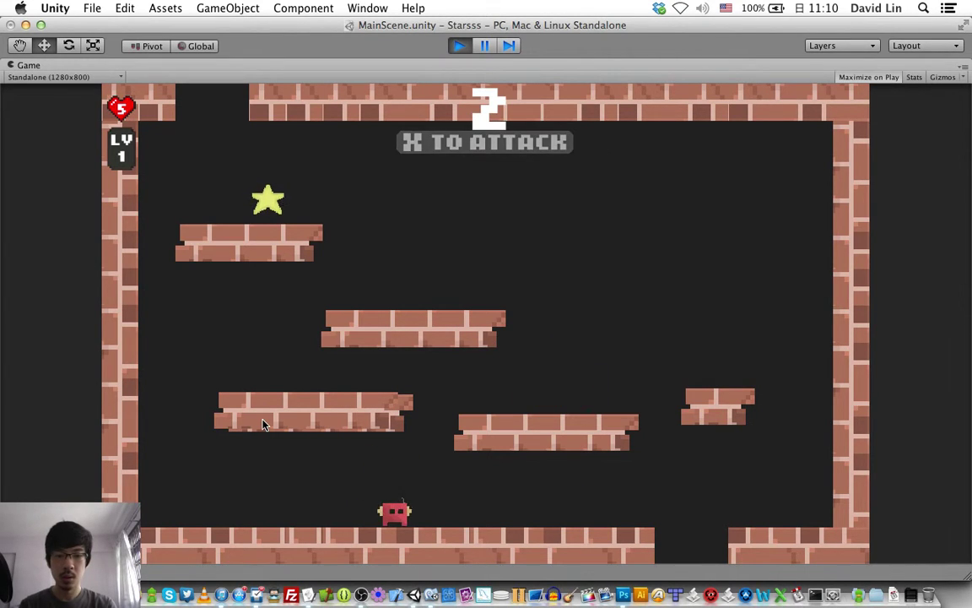
{"action": "key", "text": "Right"}
{"action": "key", "text": "z"}
{"action": "key", "text": "x"}
{"action": "key", "text": "z"}
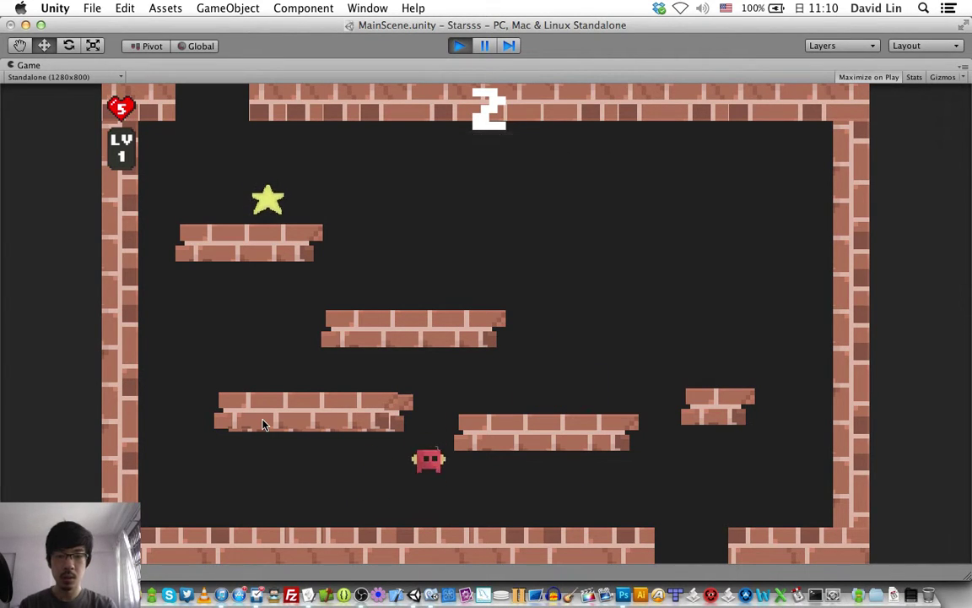
{"action": "key", "text": "z"}
{"action": "key", "text": "z"}
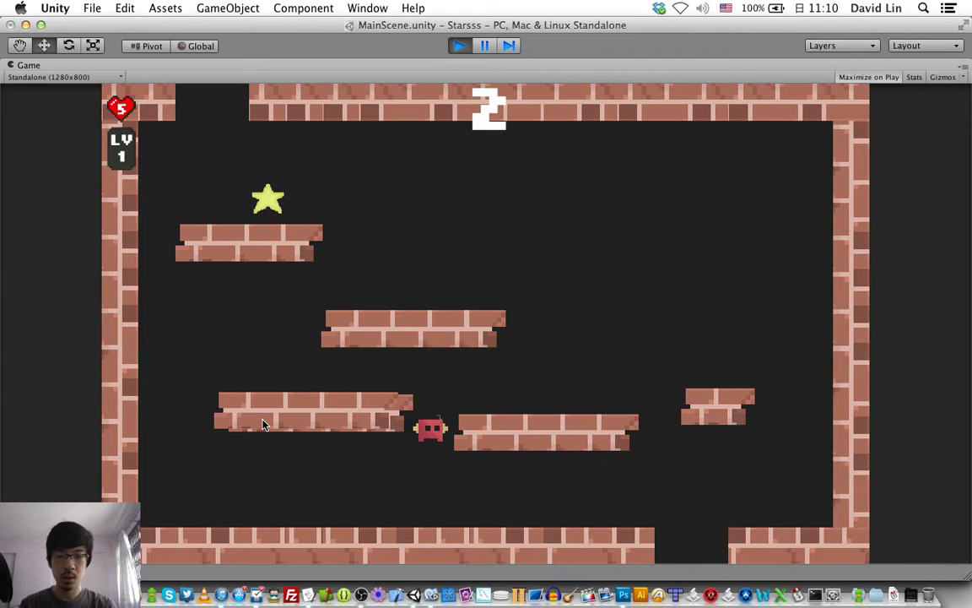
{"action": "key", "text": "z"}
{"action": "key", "text": "Right"}
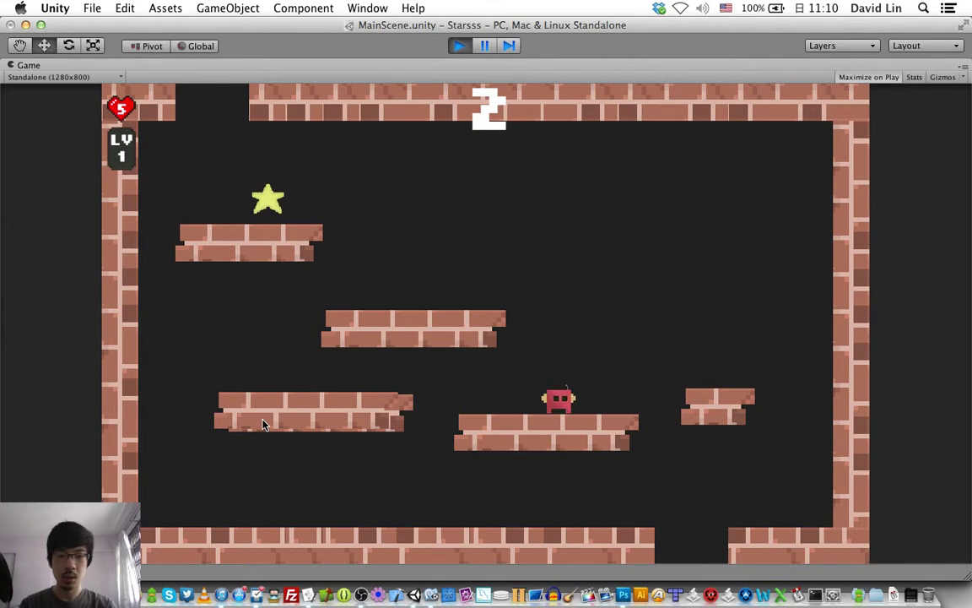
{"action": "key", "text": "z"}
{"action": "key", "text": "Left"}
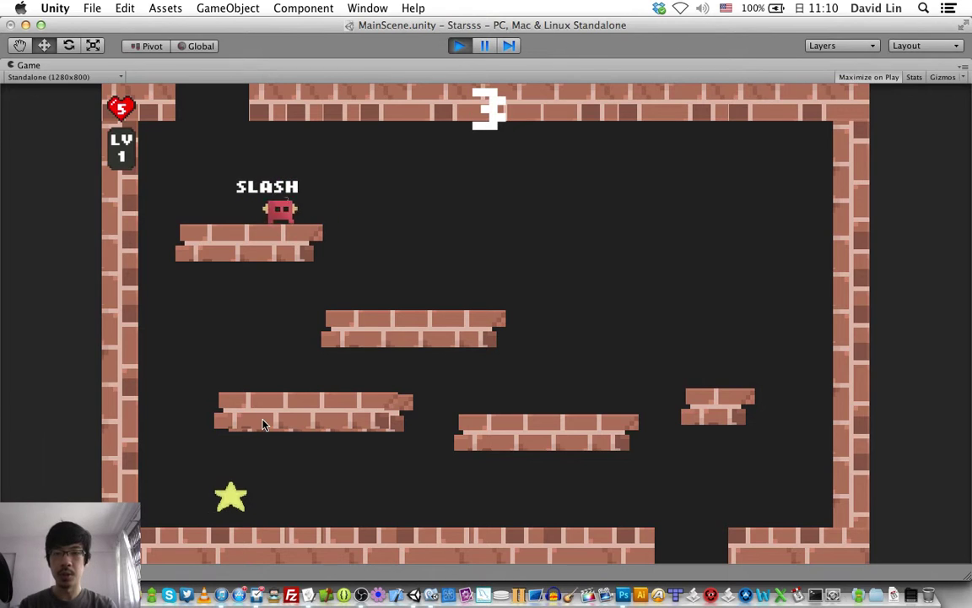
{"action": "key", "text": "Right"}
- Drop to the floor for the next star, then jump up to collect the star above the platform
{"action": "key", "text": "Left"}
{"action": "key", "text": "Right"}
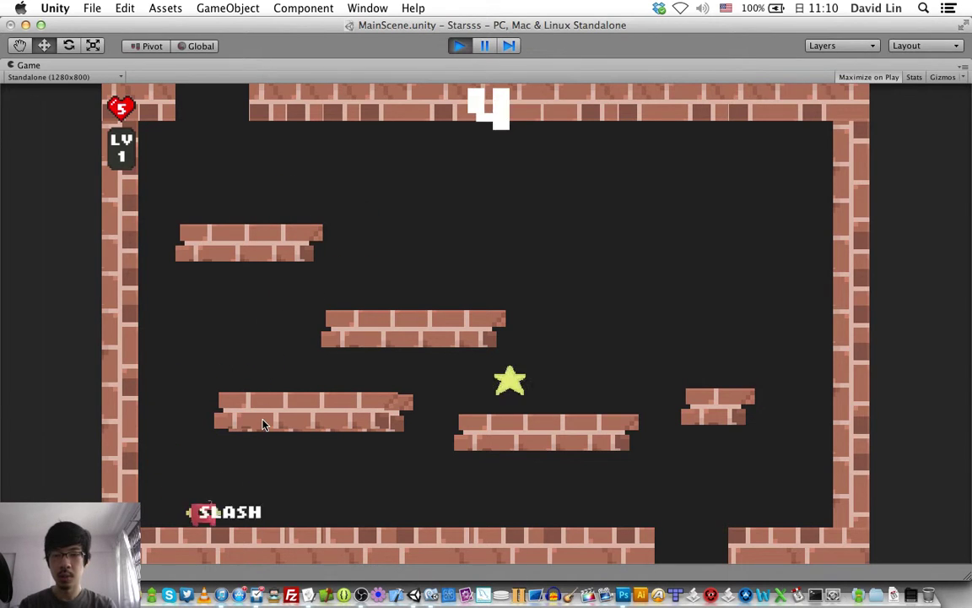
{"action": "key", "text": "Left"}
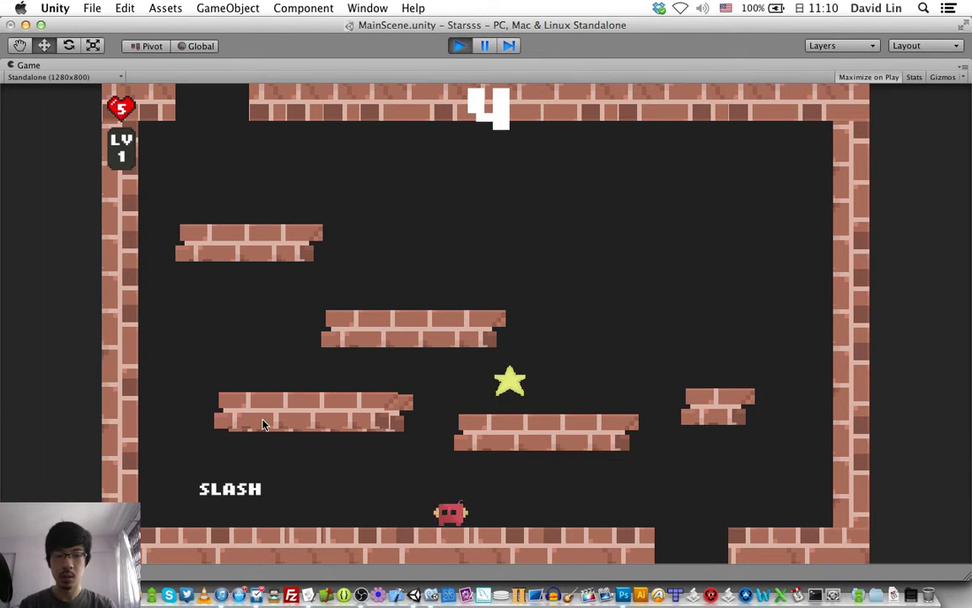
{"action": "key", "text": "z"}
{"action": "key", "text": "Right"}
{"action": "key", "text": "Left"}
{"action": "key", "text": "Right"}
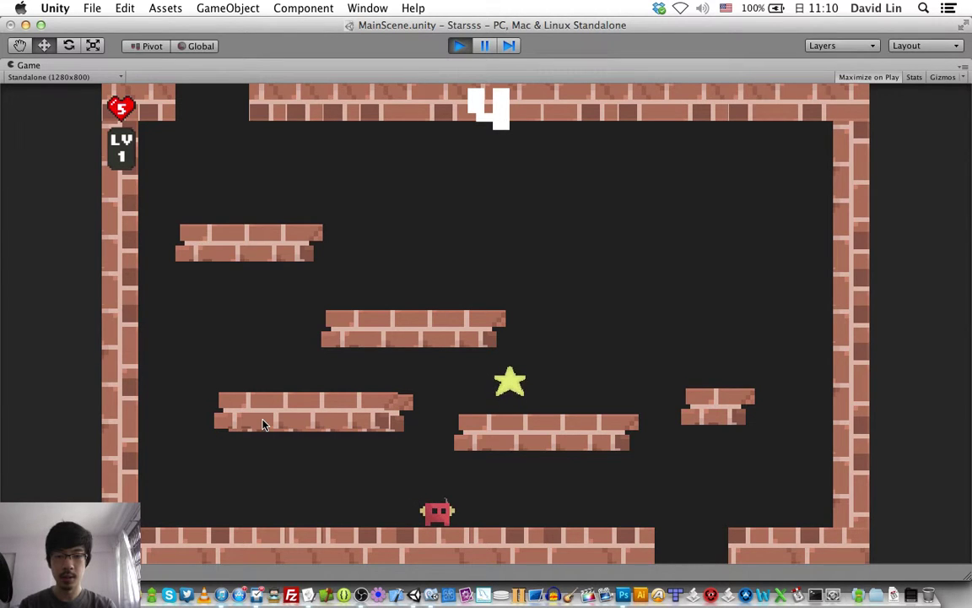
{"action": "key", "text": "z"}
{"action": "key", "text": "Left"}
{"action": "key", "text": "Right"}
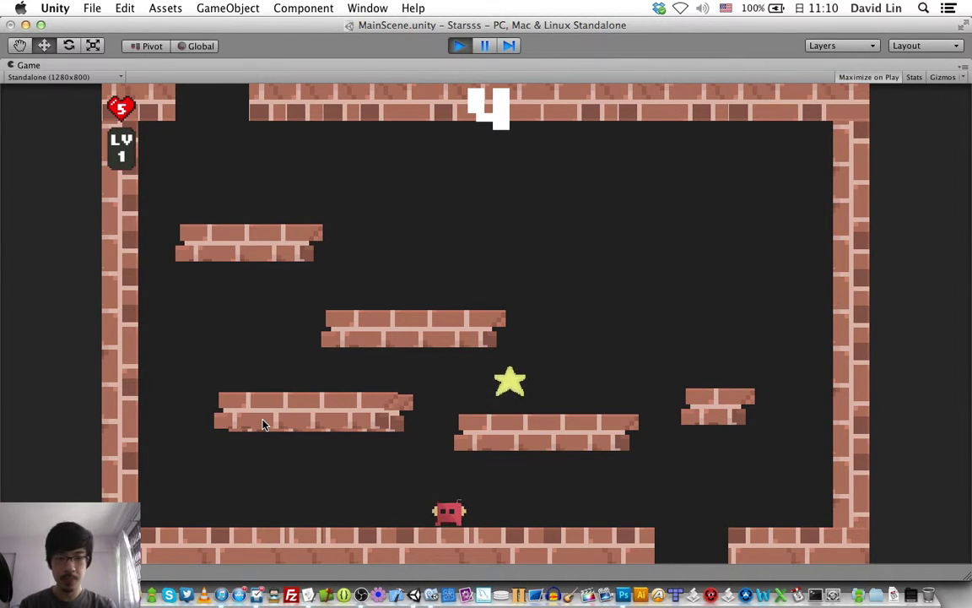
{"action": "key", "text": "Left"}
{"action": "key", "text": "z"}
{"action": "key", "text": "z"}
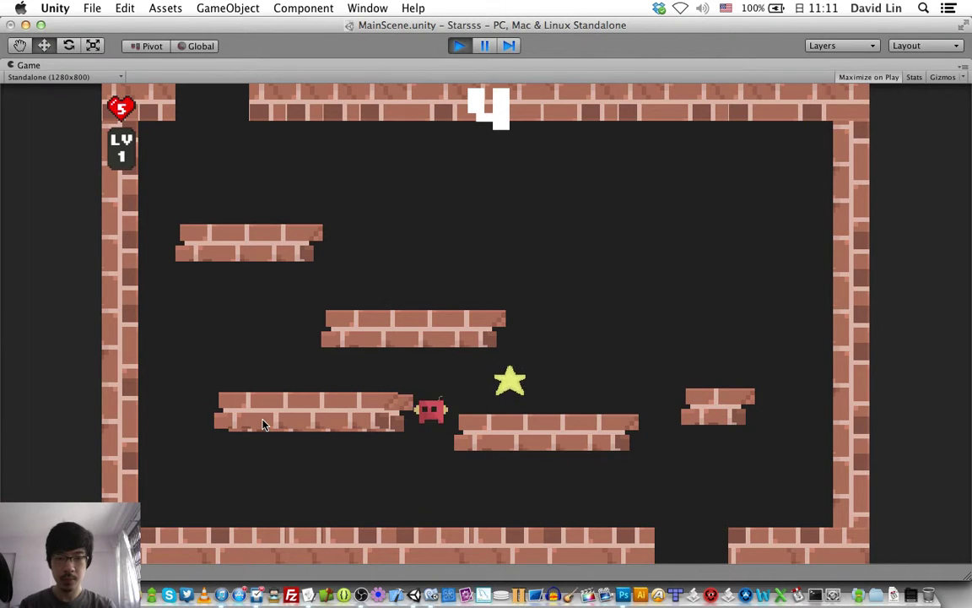
{"action": "key", "text": "Right"}
- Collect the floor star and the right-middle platform star, bringing the score to 7
{"action": "key", "text": "Right"}
{"action": "key", "text": "Left"}
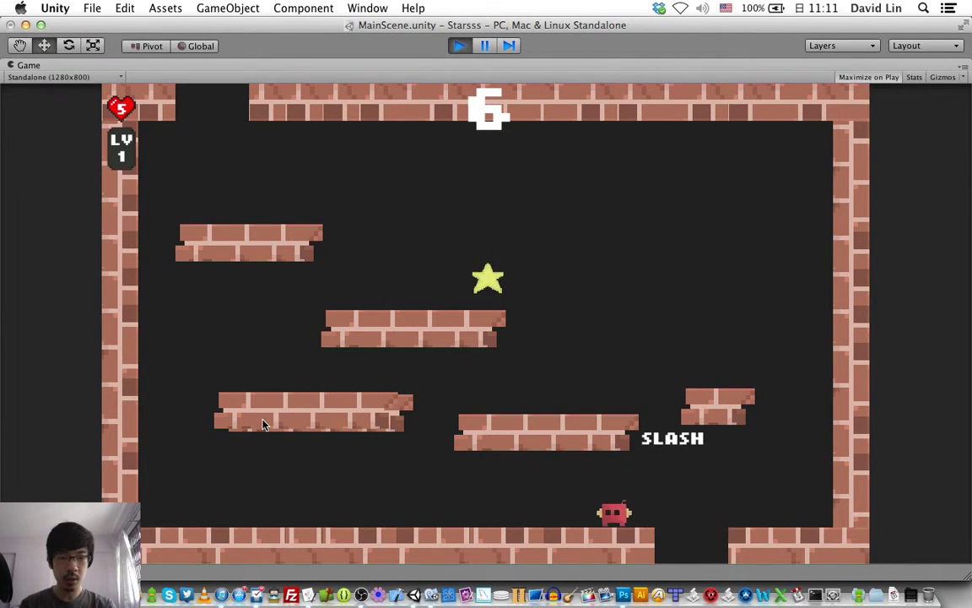
{"action": "key", "text": "z"}
{"action": "key", "text": "Right"}
{"action": "key", "text": "Left"}
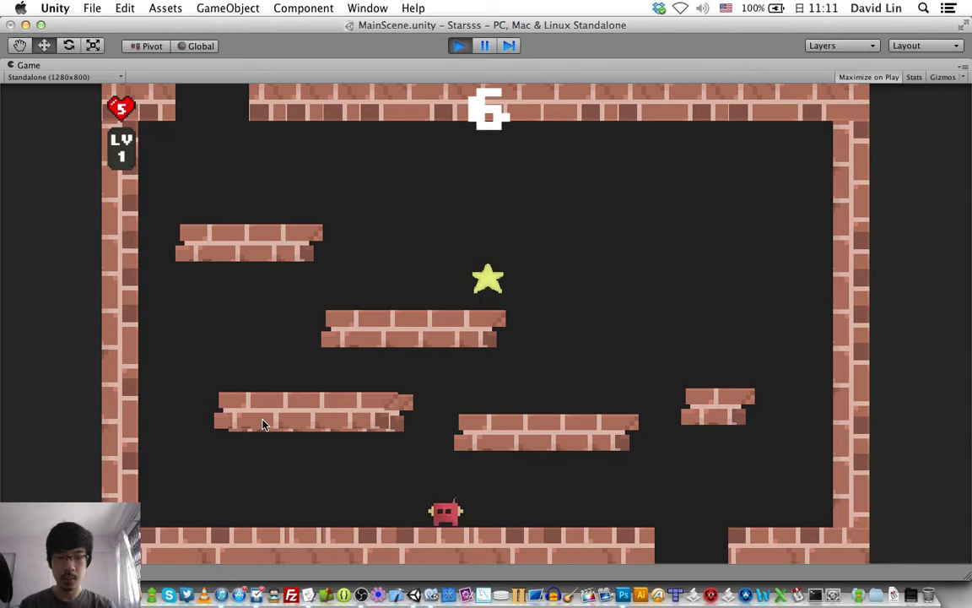
{"action": "key", "text": "Left"}
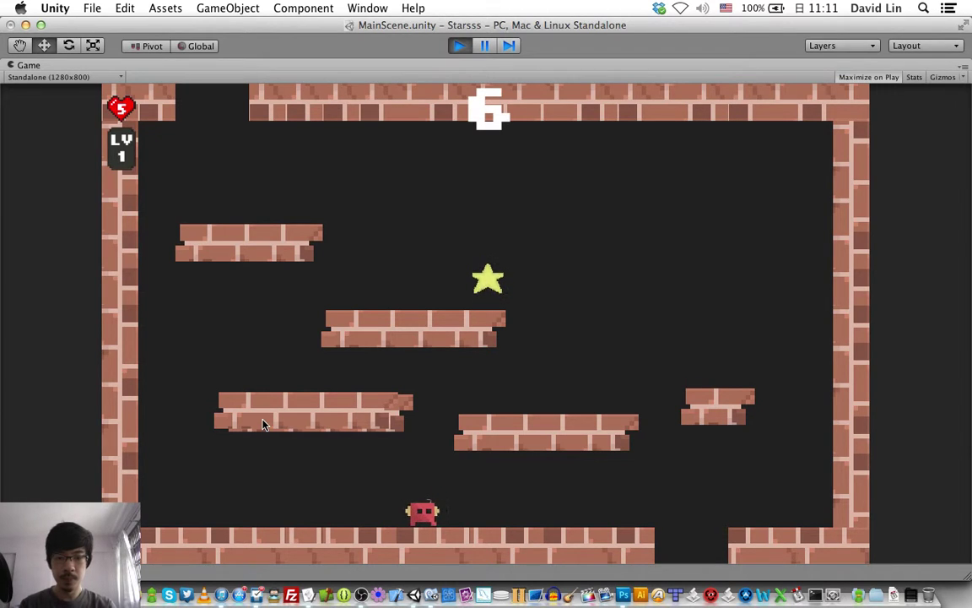
{"action": "key", "text": "Right"}
{"action": "key", "text": "z"}
{"action": "key", "text": "Left"}
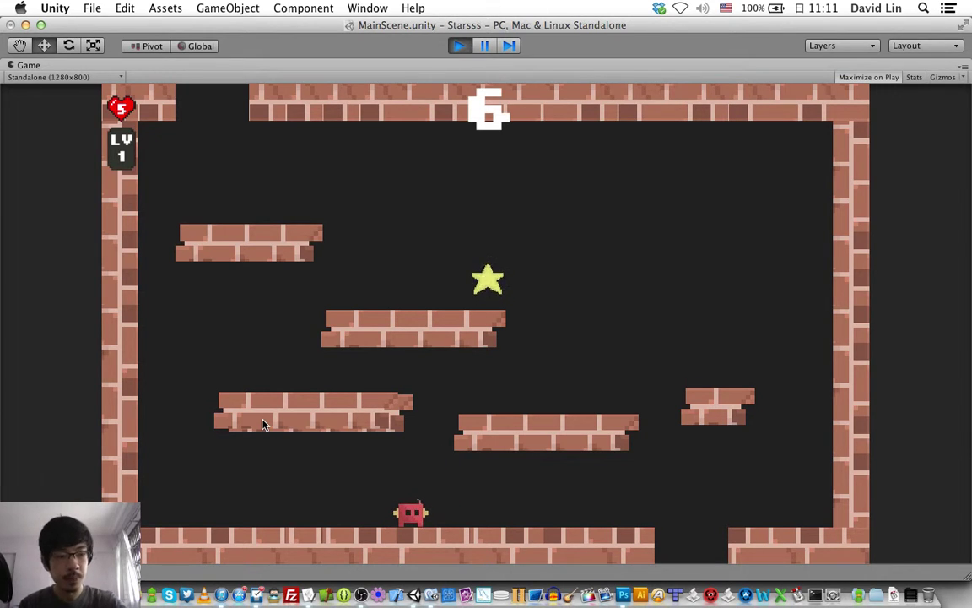
{"action": "key", "text": "Right"}
{"action": "key", "text": "z"}
{"action": "key", "text": "Right"}
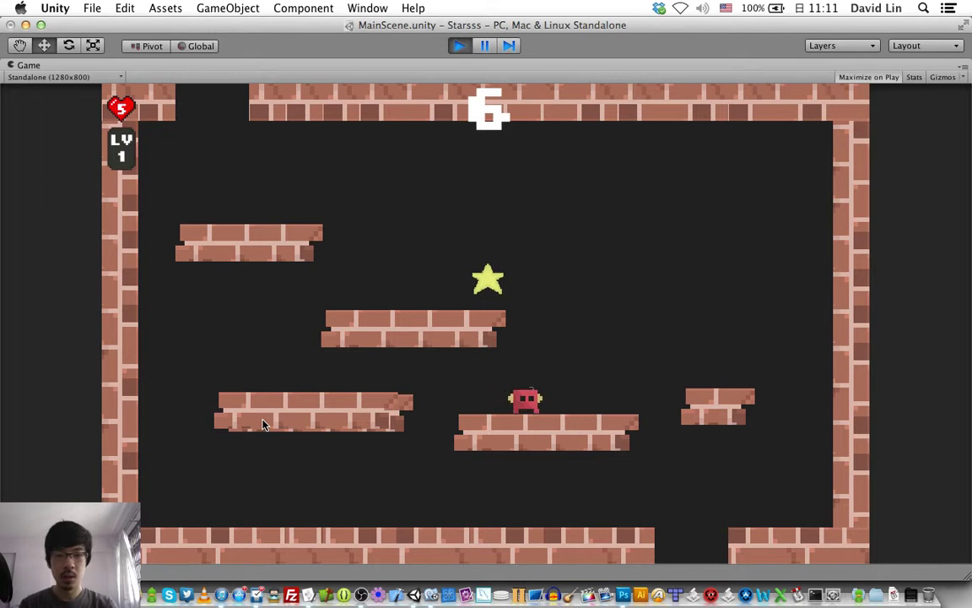
{"action": "key", "text": "z"}
{"action": "key", "text": "Left"}
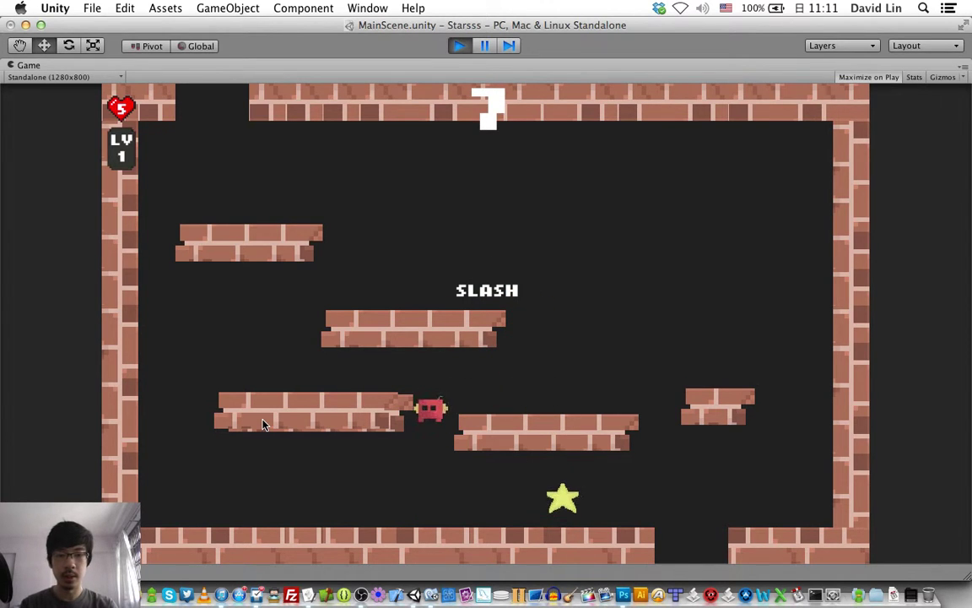
{"action": "key", "text": "Right"}
- Jump the character up to the upper-left platform and into the white door, then stop Play mode
{"action": "key", "text": "Left"}
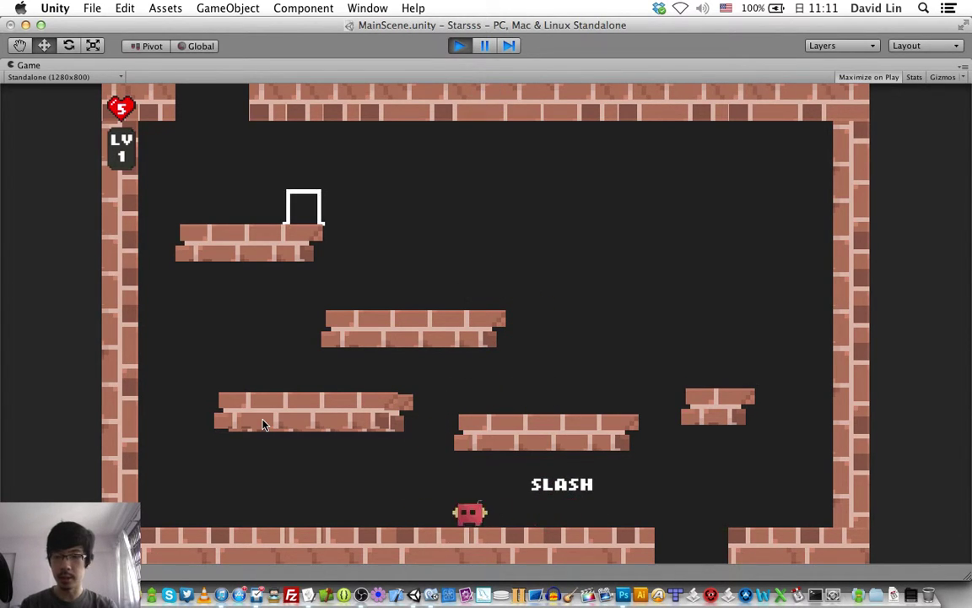
{"action": "key", "text": "z"}
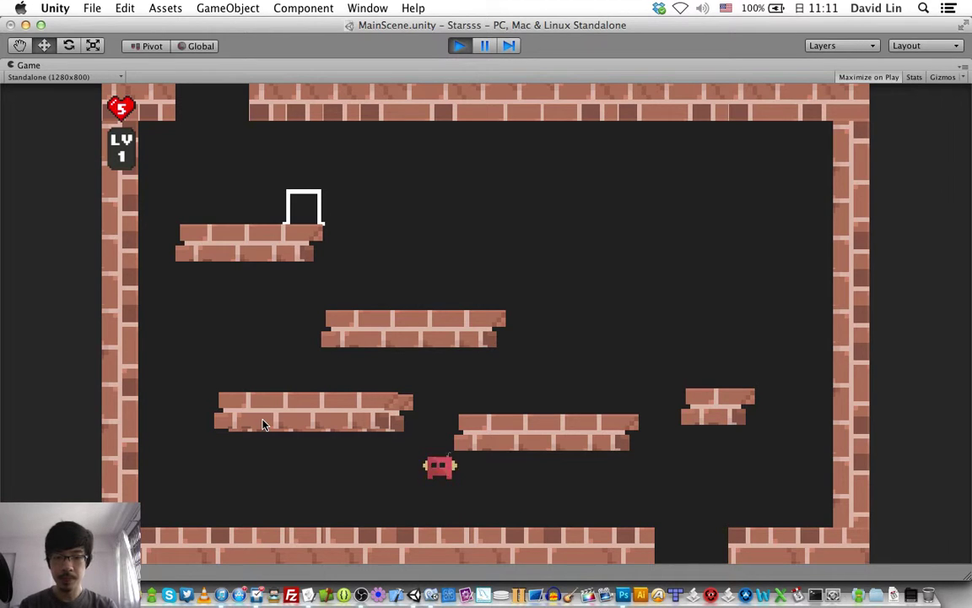
{"action": "key", "text": "Left"}
{"action": "key", "text": "z"}
{"action": "key", "text": "z"}
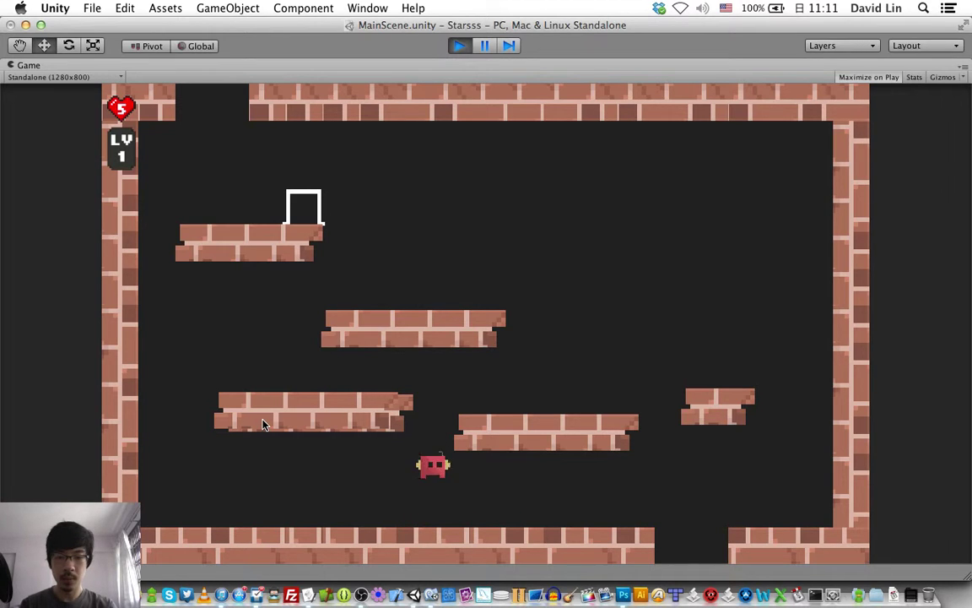
{"action": "key", "text": "Right"}
{"action": "key", "text": "z"}
{"action": "key", "text": "Left"}
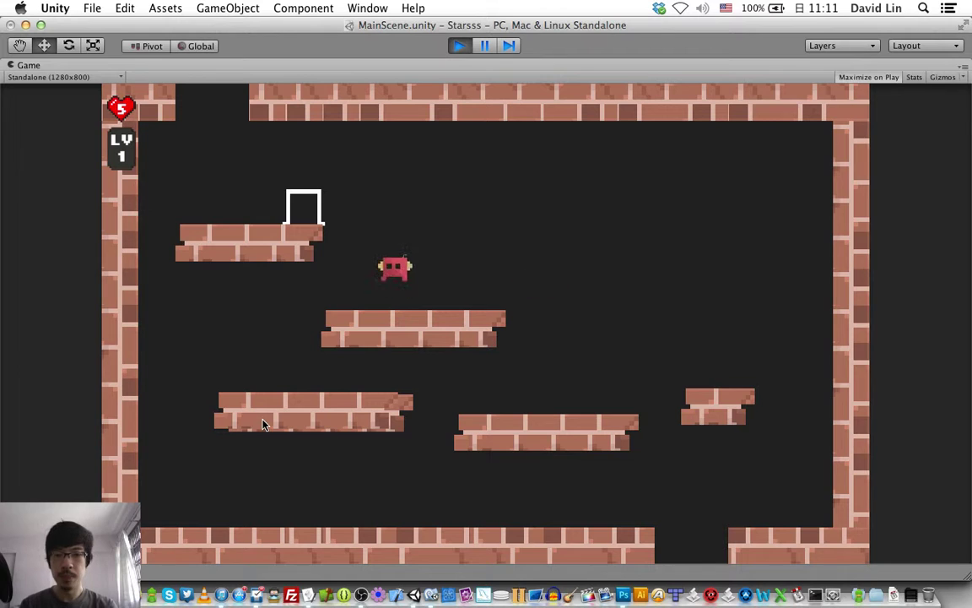
{"action": "key", "text": "Left"}
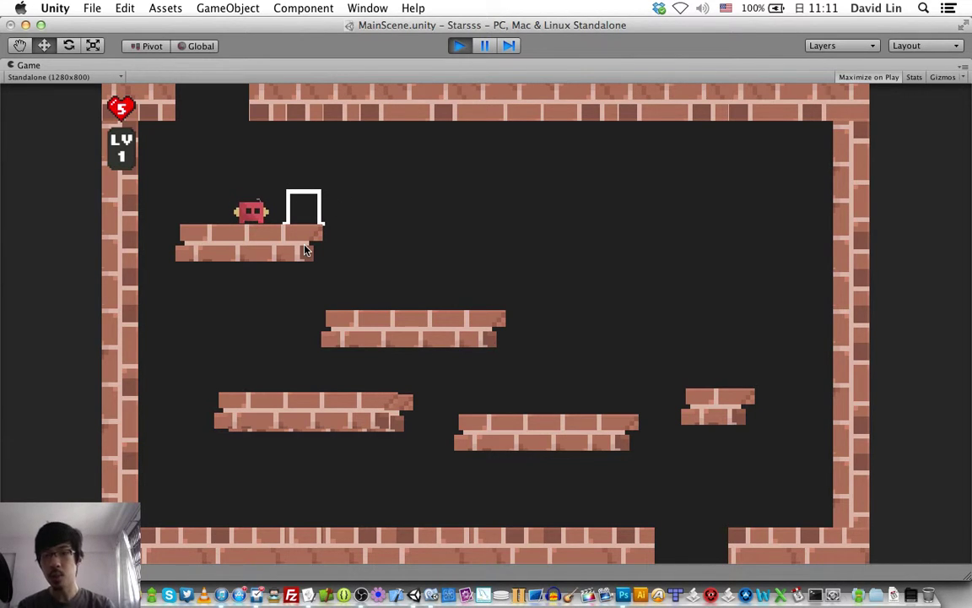
{"action": "key", "text": "Right"}
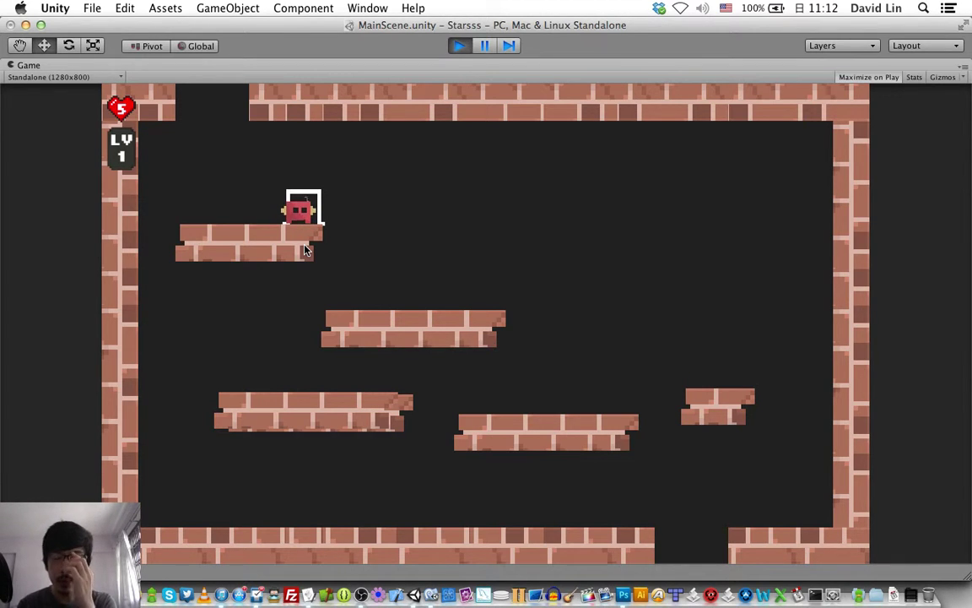
{"action": "key", "text": "super+p"}
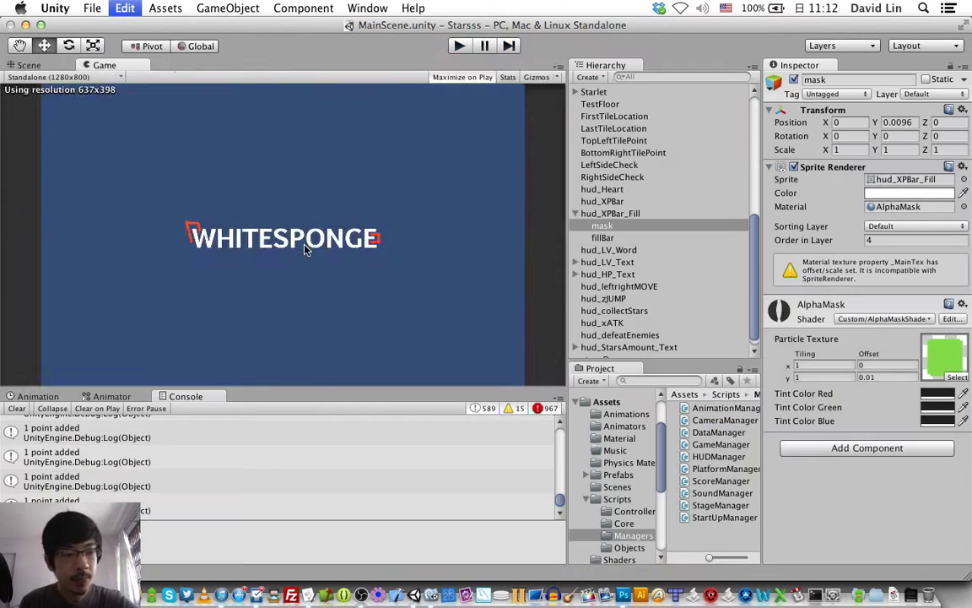
- Back in Photoshop, make a new 1280 × 800 pixel document and turn off the pixel grid
{"action": "key", "text": "super+Tab"}
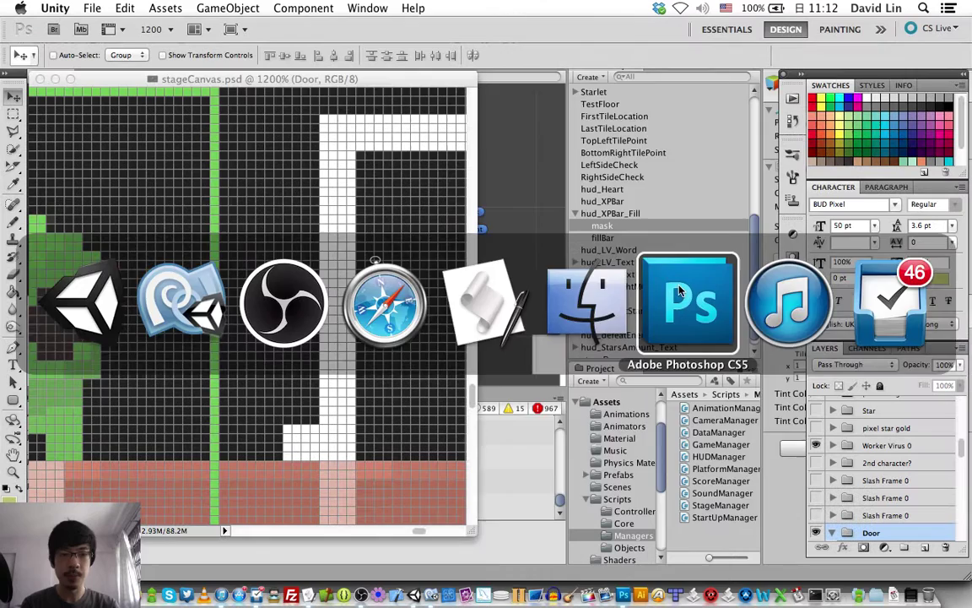
{"action": "left_click", "coordinate": [690, 302]}
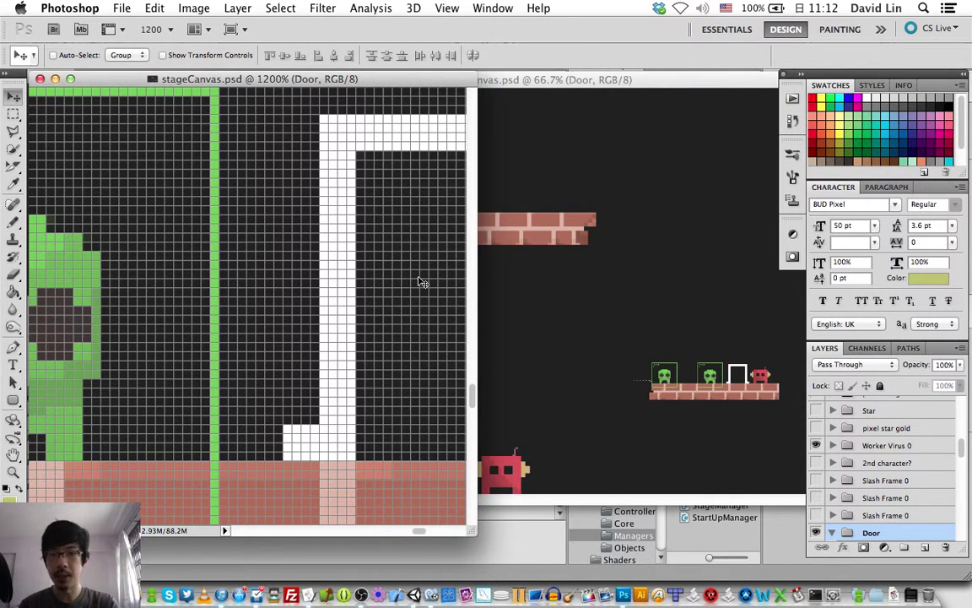
{"action": "key", "text": "super+n"}
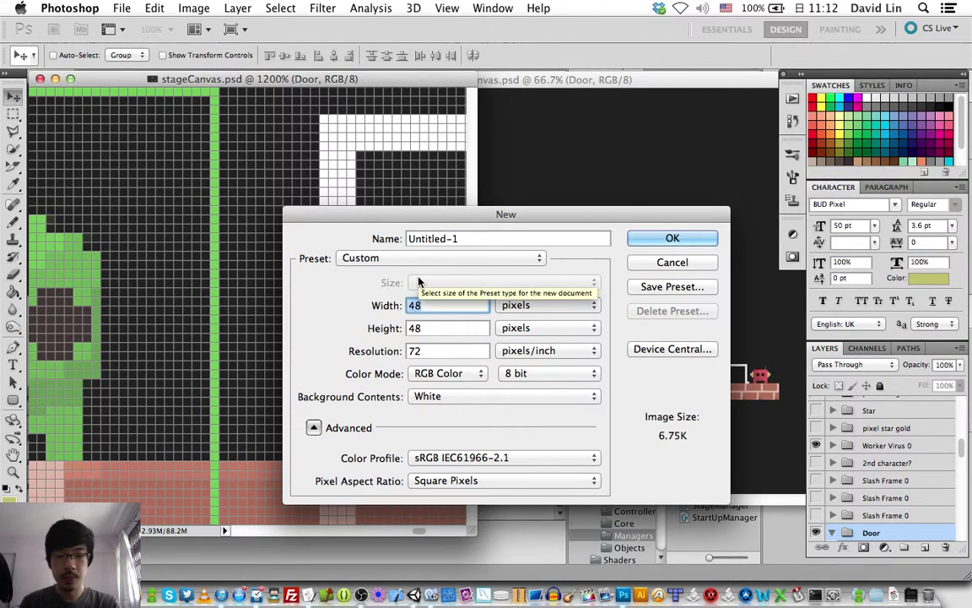
{"action": "type", "text": "1280"}
{"action": "key", "text": "Tab"}
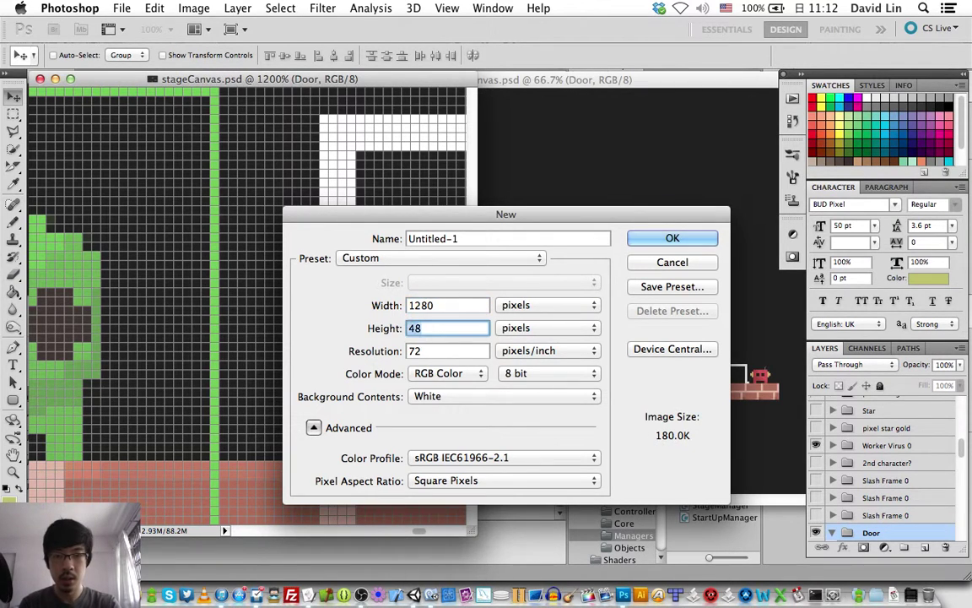
{"action": "type", "text": "800"}
{"action": "key", "text": "Return"}
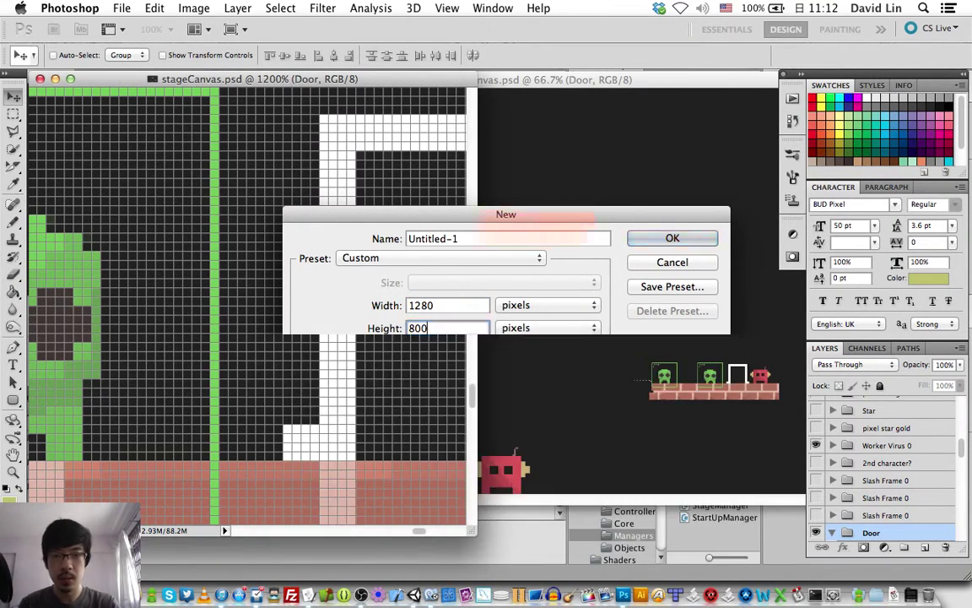
{"action": "key", "text": "super+apostrophe"}
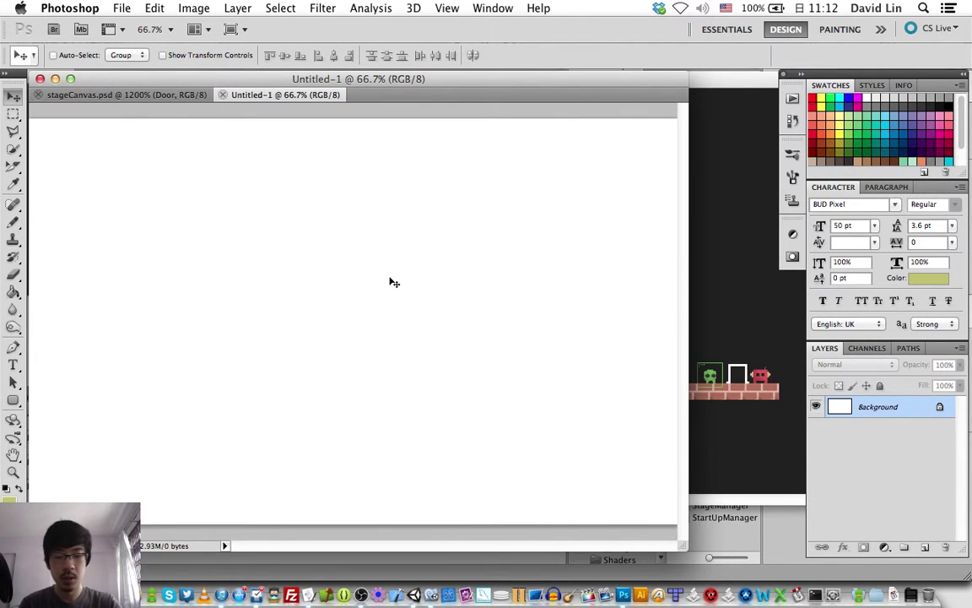
- Add a new Layer 1 and sketch a vertical and a horizontal pencil line on it
{"action": "key", "text": "super+shift+n"}
{"action": "key", "text": "Return"}
{"action": "key", "text": "b"}
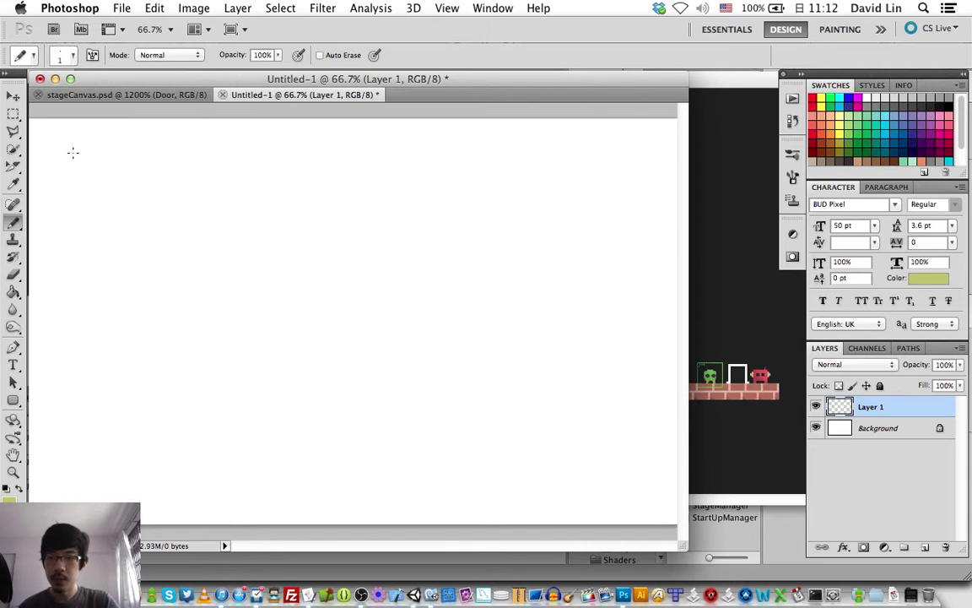
{"action": "left_click_drag", "start_coordinate": [69, 371], "coordinate": [71, 460]}
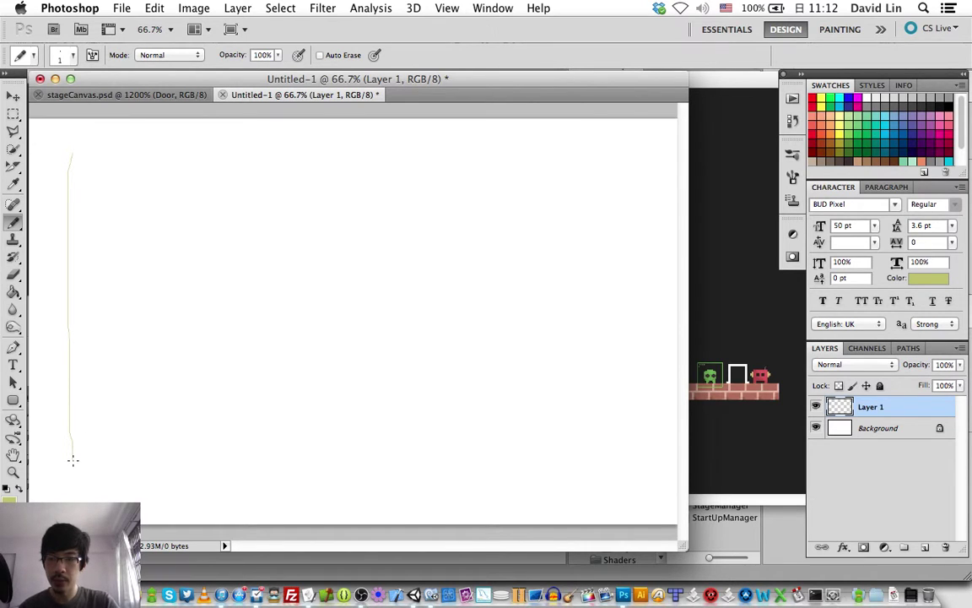
{"action": "left_click_drag", "start_coordinate": [235, 458], "coordinate": [307, 459]}
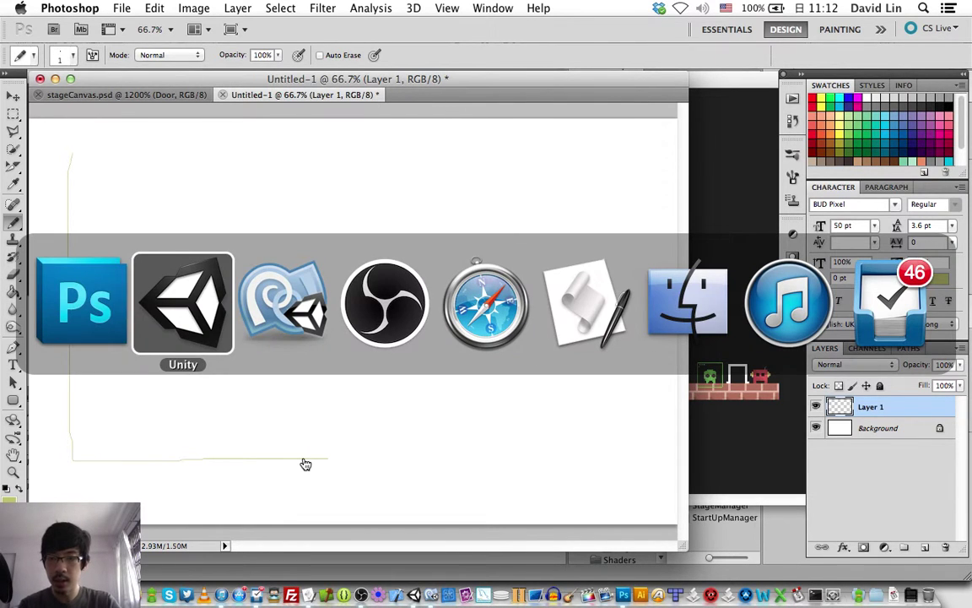
- Undo the pencil stroke, close Untitled-1 without saving, and fit stageCanvas.psd in view
{"action": "key", "text": "super+Tab"}
{"action": "key", "text": "super+Tab"}
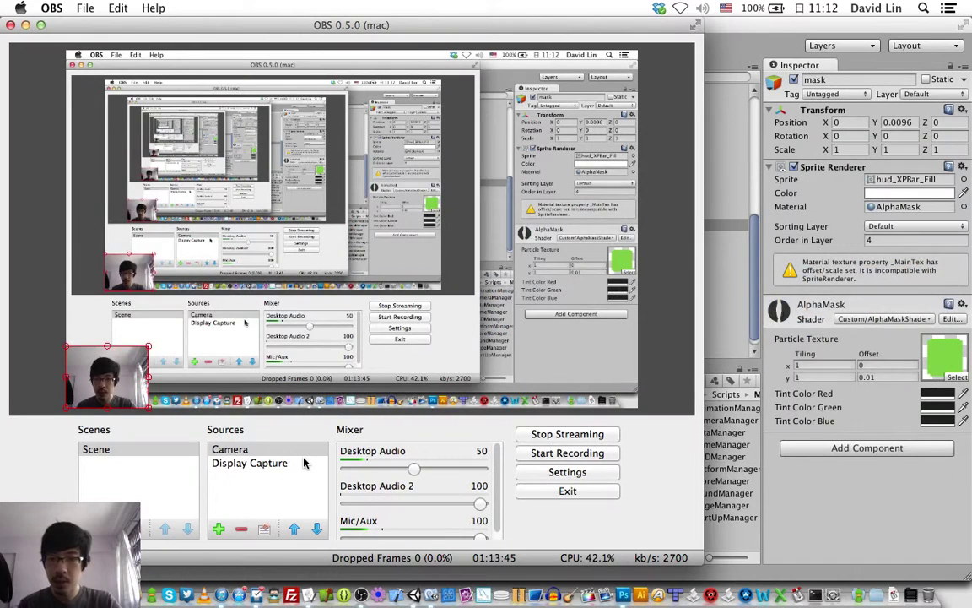
{"action": "mouse_move", "coordinate": [215, 25]}
{"action": "left_mouse_down"}
{"action": "mouse_move", "coordinate": [507, 28]}
{"action": "mouse_move", "coordinate": [214, 28]}
{"action": "left_mouse_up"}
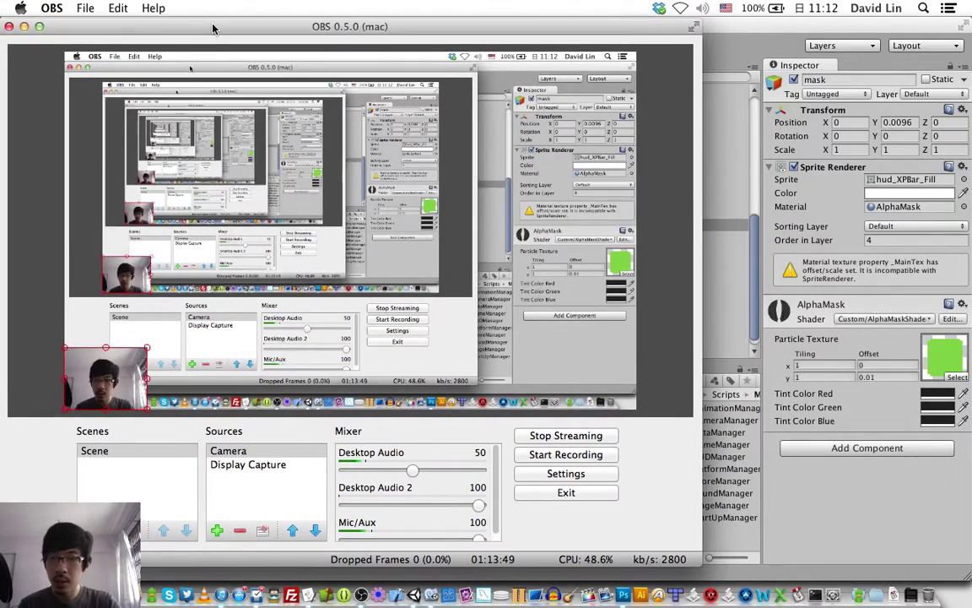
{"action": "key", "text": "super+Tab"}
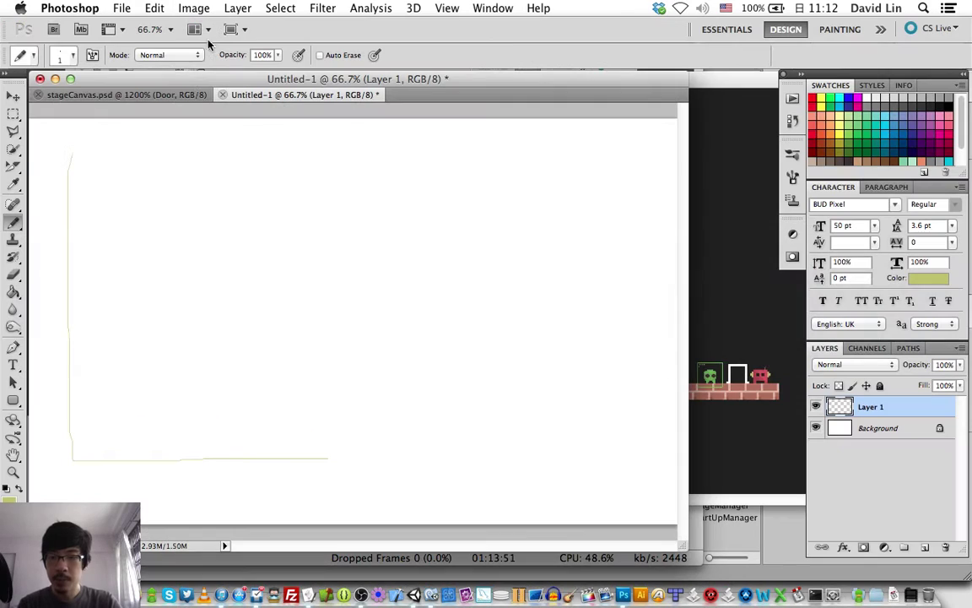
{"action": "key", "text": "super+z"}
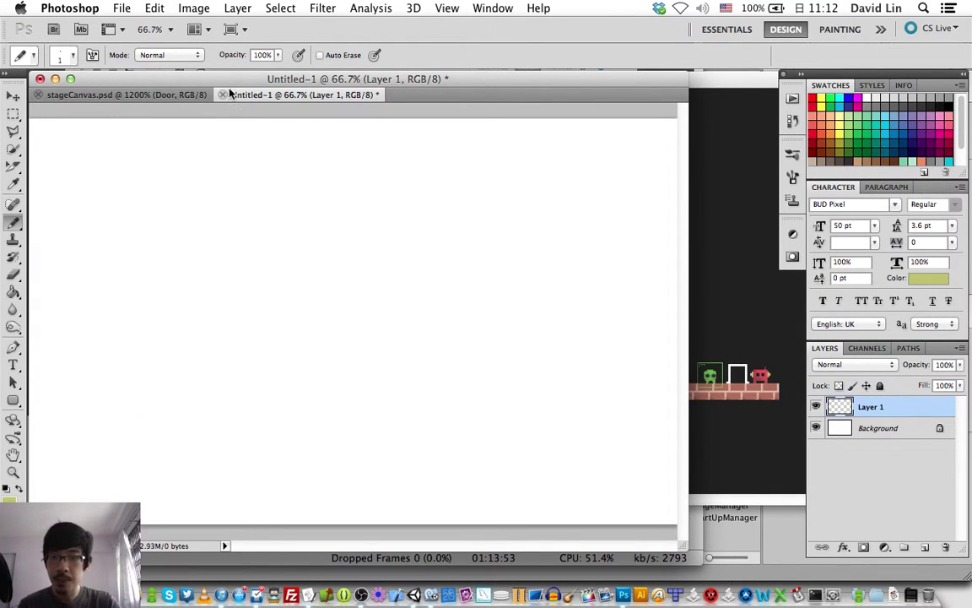
{"action": "left_click", "coordinate": [222, 95]}
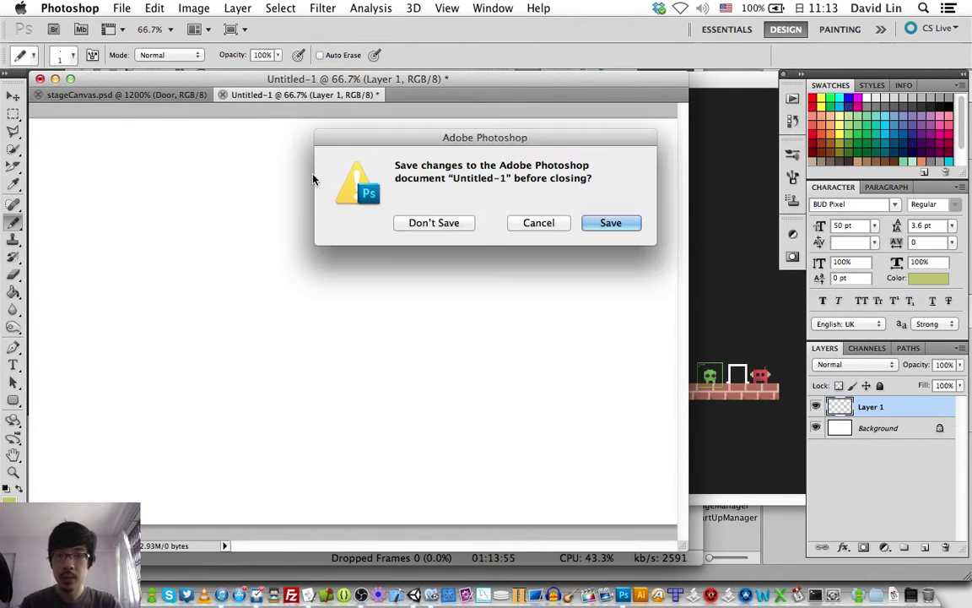
{"action": "left_click", "coordinate": [453, 222]}
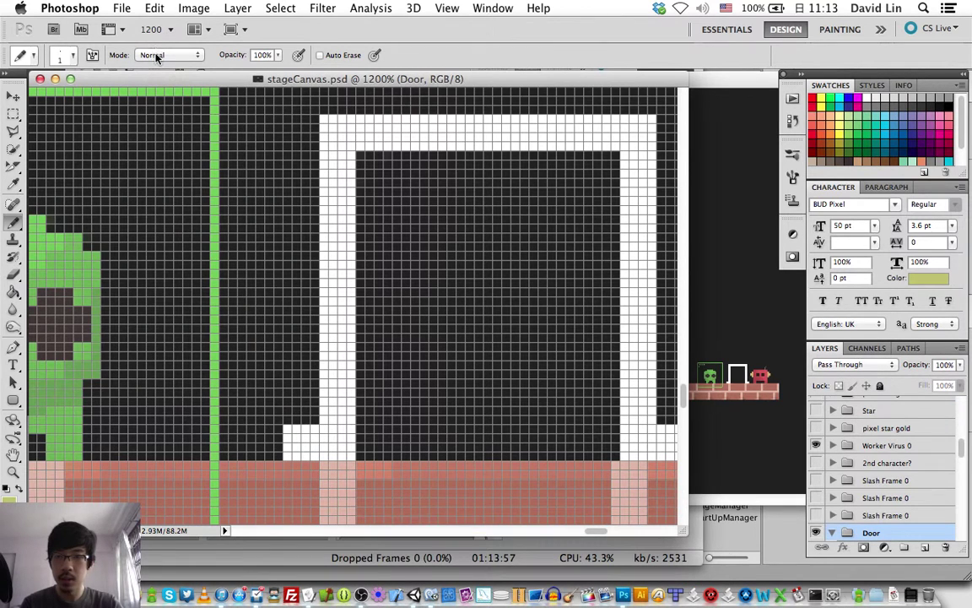
{"action": "key", "text": "super+0"}
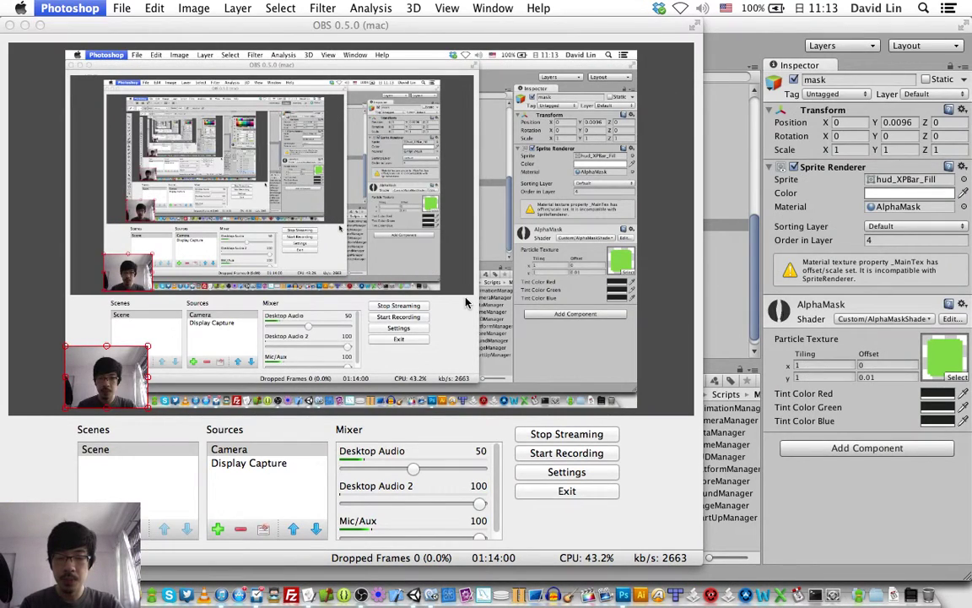
- From OBS, open the Dock's Applications stack and browse to Autodesk > SketchBookPro2011
{"action": "left_click", "coordinate": [465, 302]}
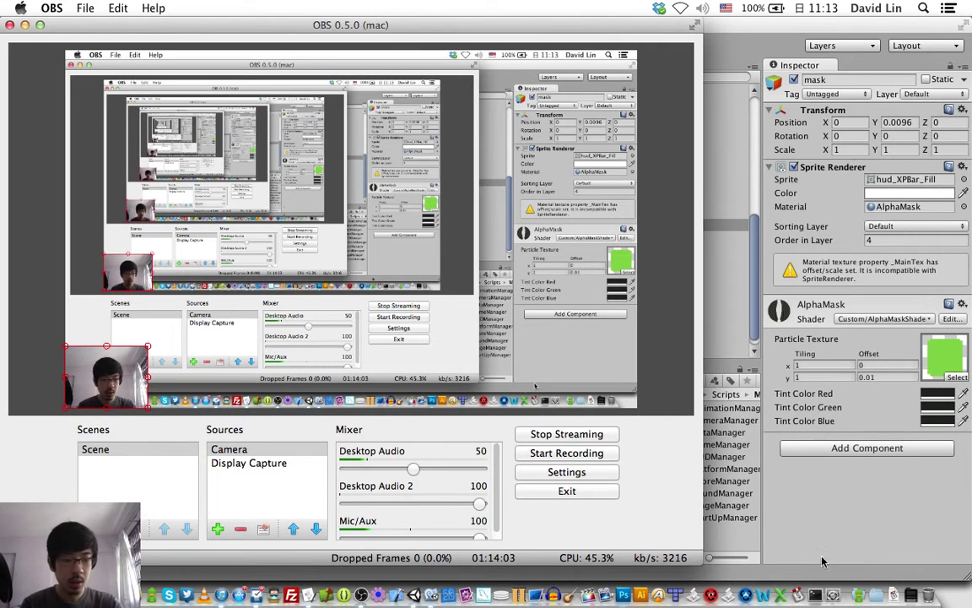
{"action": "left_click", "coordinate": [859, 587]}
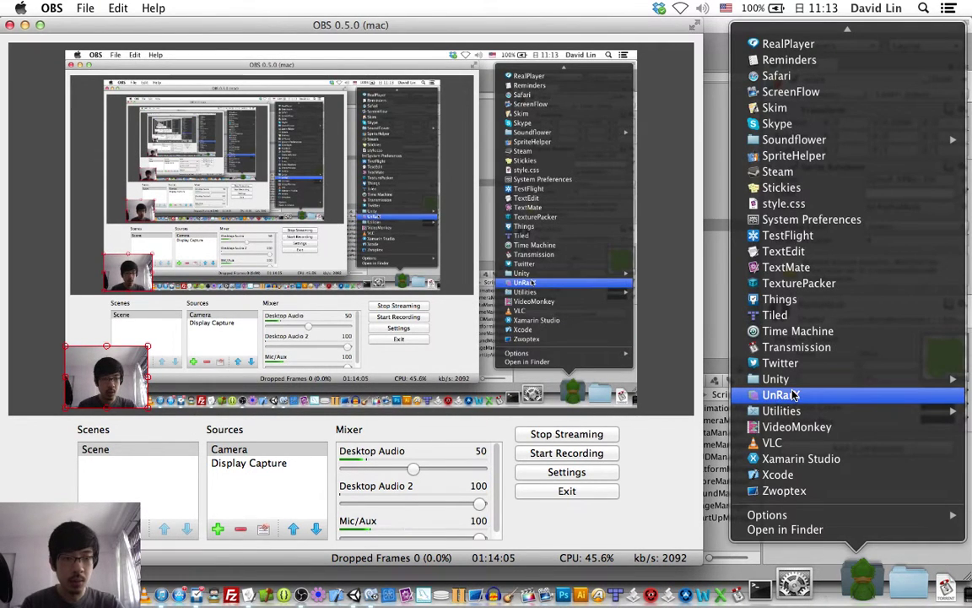
{"action": "scroll", "coordinate": [793, 394], "scroll_direction": "up", "scroll_amount": 3}
{"action": "scroll", "coordinate": [793, 395], "scroll_direction": "up", "scroll_amount": 3}
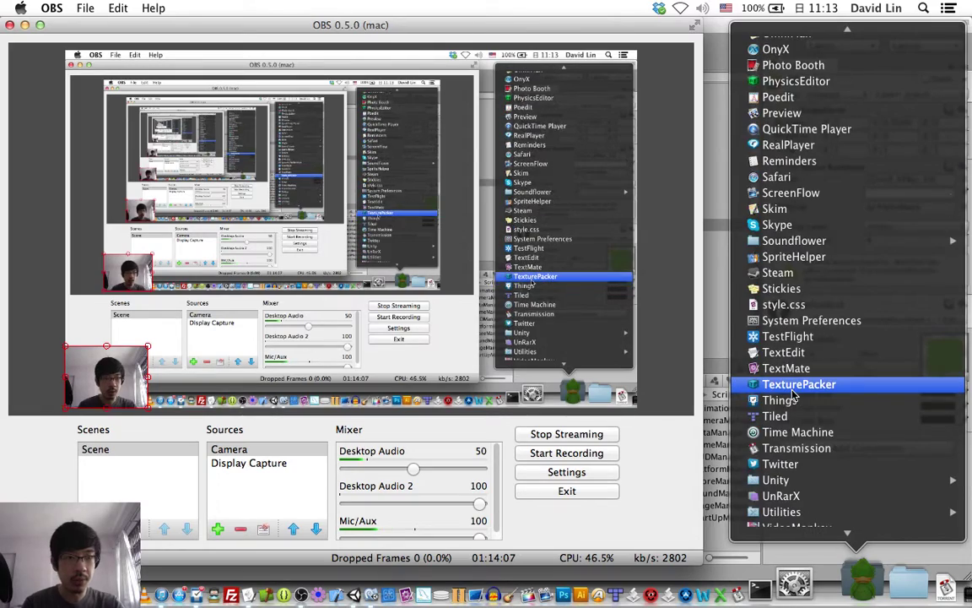
{"action": "scroll", "coordinate": [793, 395], "scroll_direction": "up", "scroll_amount": 4}
{"action": "scroll", "coordinate": [794, 394], "scroll_direction": "up", "scroll_amount": 3}
{"action": "scroll", "coordinate": [794, 394], "scroll_direction": "up", "scroll_amount": 2}
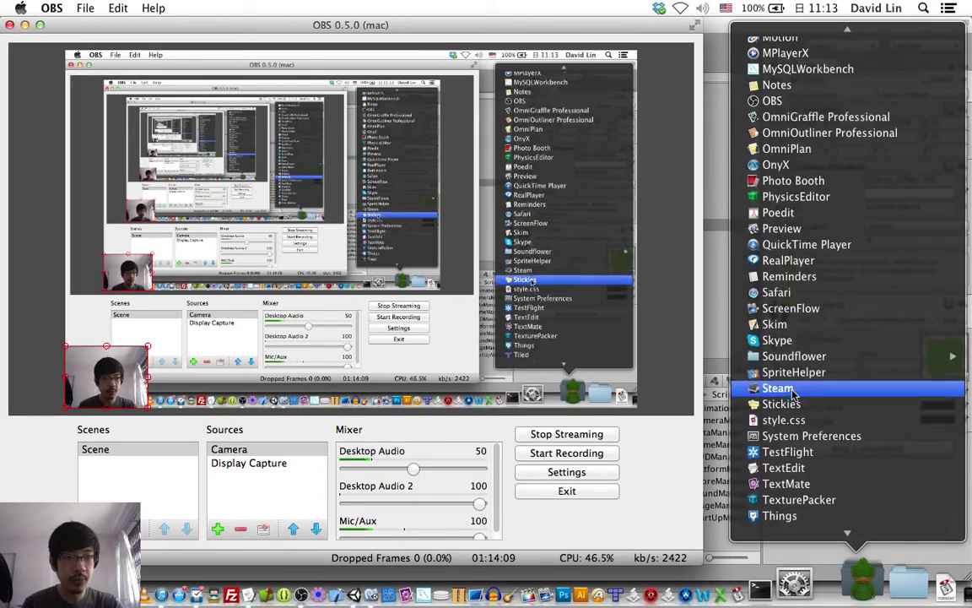
{"action": "scroll", "coordinate": [794, 394], "scroll_direction": "up", "scroll_amount": 2}
{"action": "scroll", "coordinate": [794, 394], "scroll_direction": "up", "scroll_amount": 2}
{"action": "scroll", "coordinate": [793, 395], "scroll_direction": "up", "scroll_amount": 3}
{"action": "scroll", "coordinate": [794, 394], "scroll_direction": "up", "scroll_amount": 5}
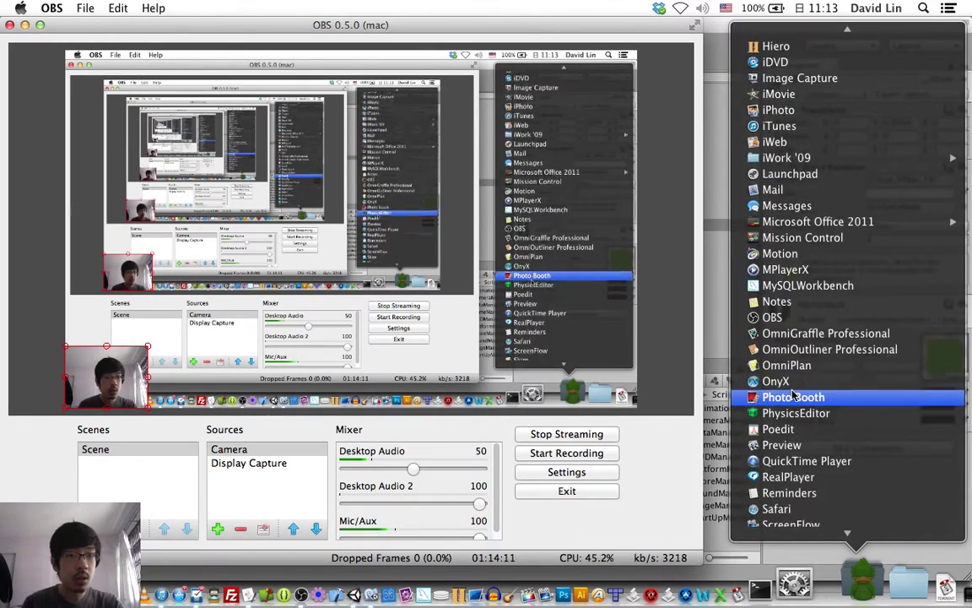
{"action": "scroll", "coordinate": [793, 394], "scroll_direction": "up", "scroll_amount": 4}
{"action": "scroll", "coordinate": [793, 394], "scroll_direction": "up", "scroll_amount": 7}
{"action": "scroll", "coordinate": [793, 394], "scroll_direction": "up", "scroll_amount": 6}
{"action": "scroll", "coordinate": [793, 394], "scroll_direction": "up", "scroll_amount": 7}
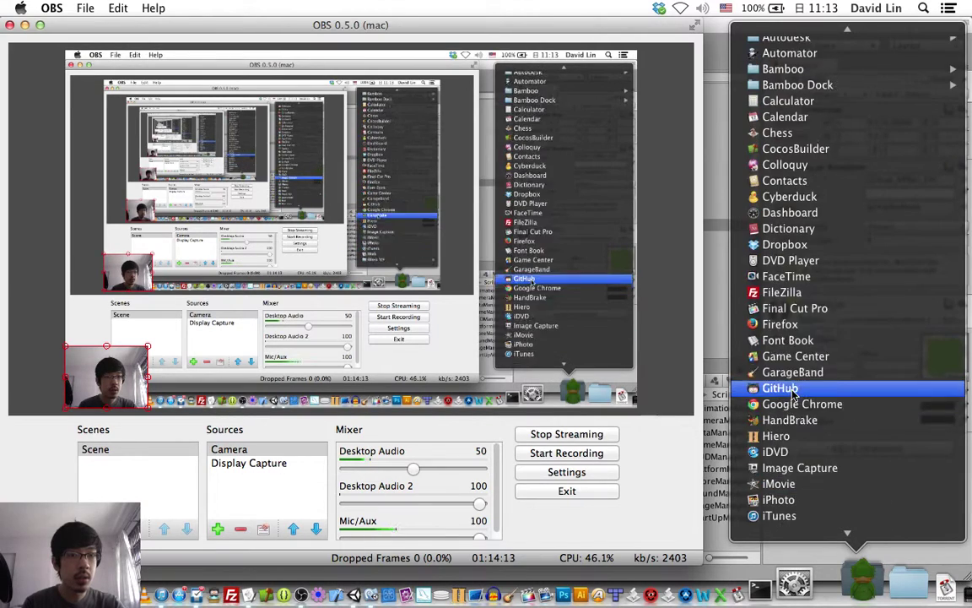
{"action": "scroll", "coordinate": [794, 394], "scroll_direction": "up", "scroll_amount": 3}
{"action": "scroll", "coordinate": [794, 394], "scroll_direction": "up", "scroll_amount": 3}
{"action": "scroll", "coordinate": [794, 395], "scroll_direction": "up", "scroll_amount": 3}
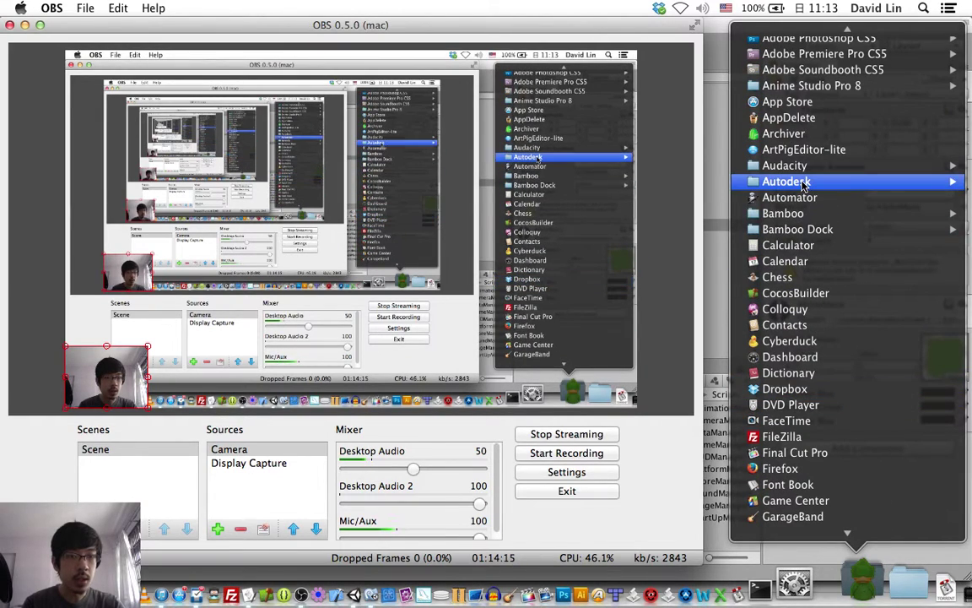
{"action": "mouse_move", "coordinate": [804, 183]}
{"action": "mouse_move", "coordinate": [676, 184]}
{"action": "mouse_move", "coordinate": [482, 184]}
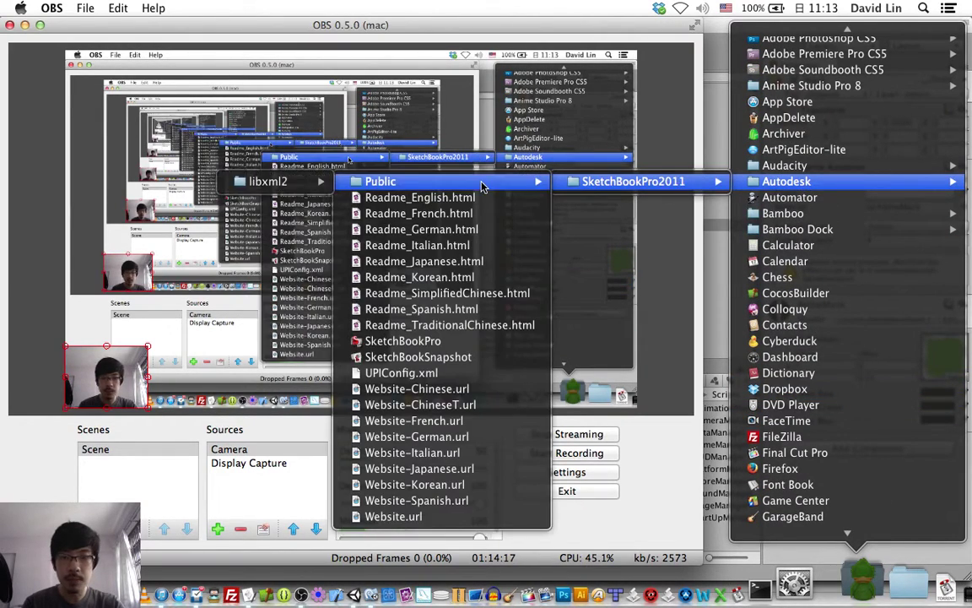
- Launch SketchBook Pro, close the layer-editor tip, and show a 300 × 100 ellipse guide
{"action": "left_click", "coordinate": [493, 341]}
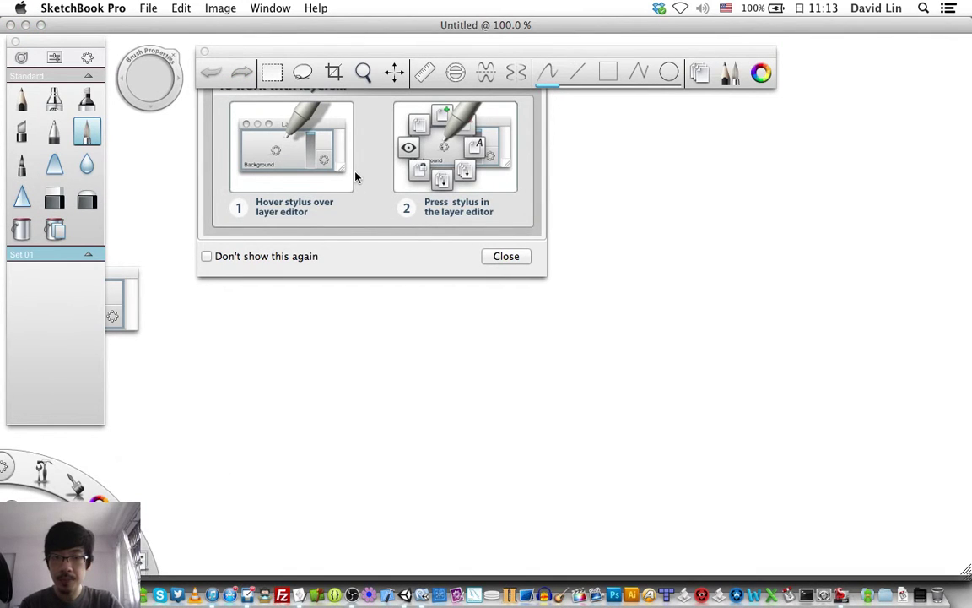
{"action": "left_click", "coordinate": [214, 40]}
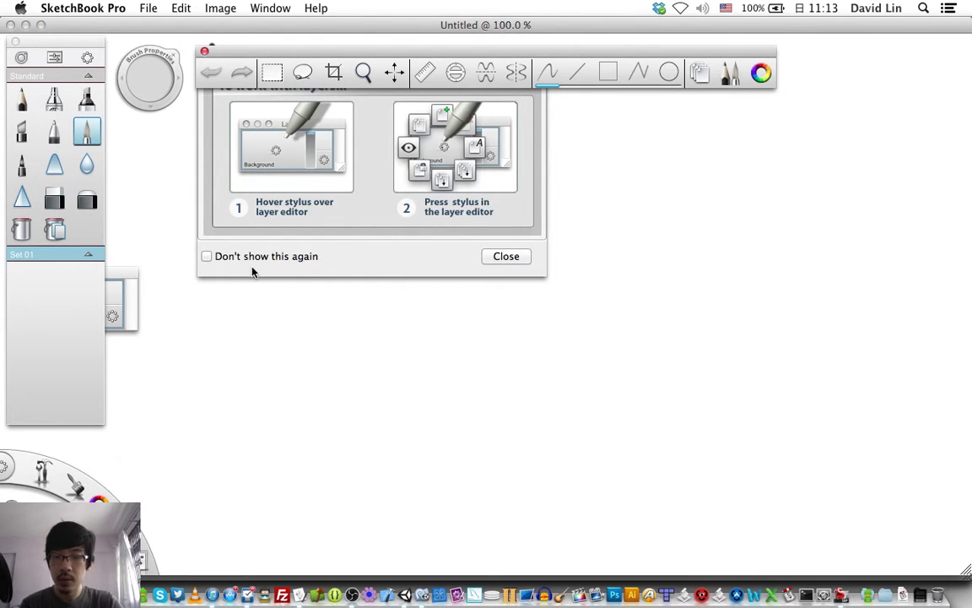
{"action": "left_click", "coordinate": [507, 255]}
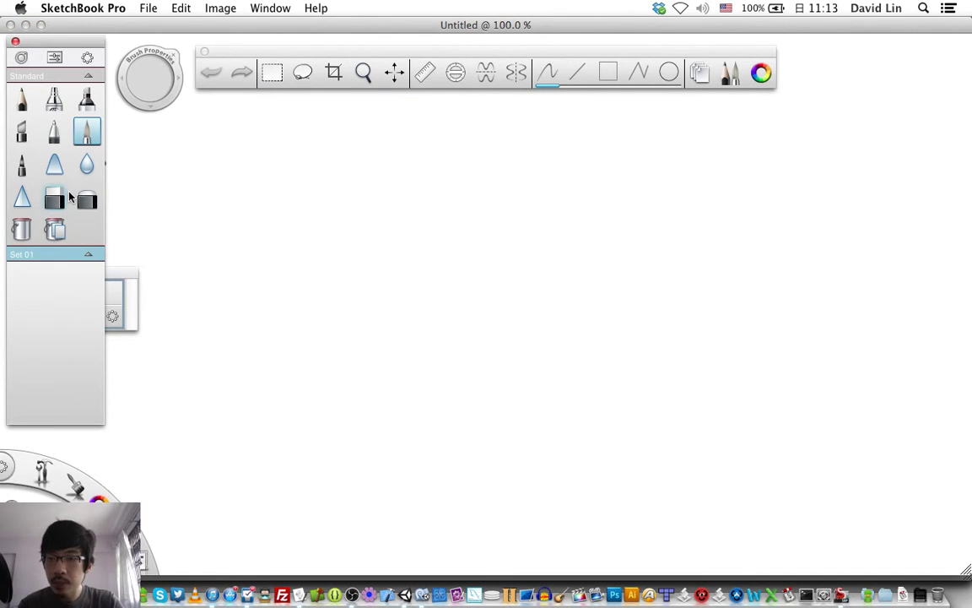
{"action": "key", "text": "e"}
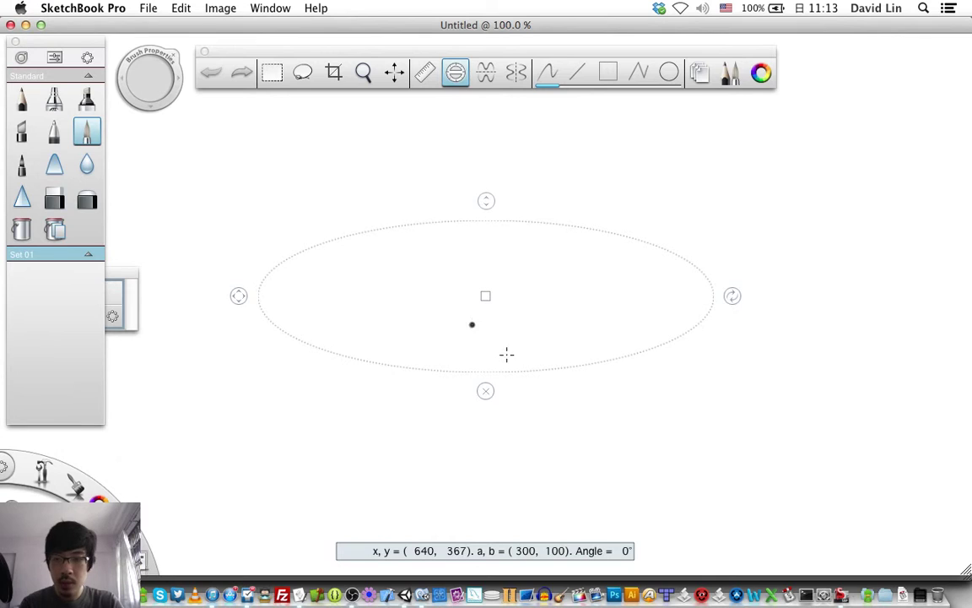
- Hide the ellipse guide and undo both test strokes on the Untitled canvas
{"action": "left_click", "coordinate": [93, 133]}
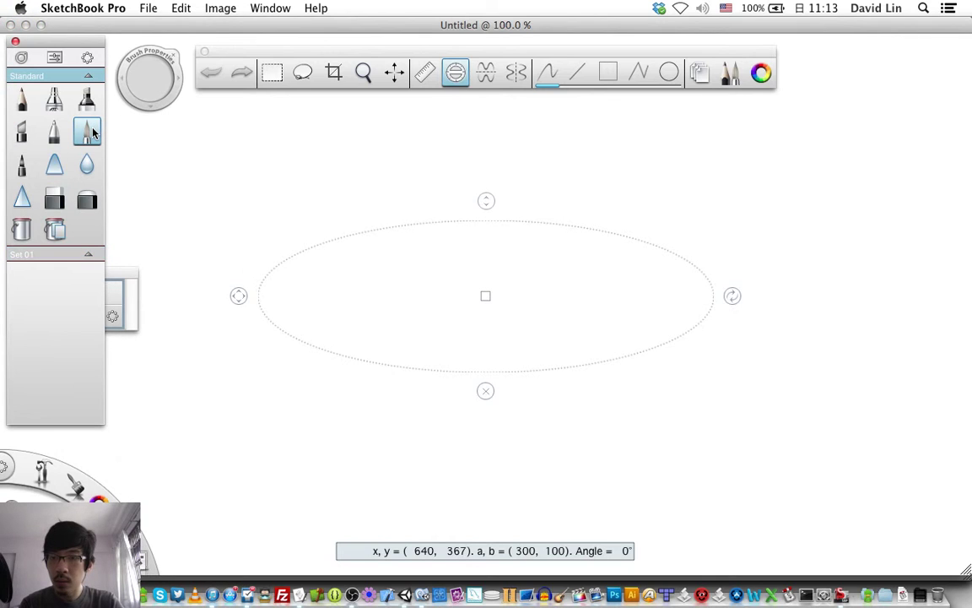
{"action": "key", "text": "e"}
{"action": "left_click_drag", "start_coordinate": [322, 217], "coordinate": [605, 365]}
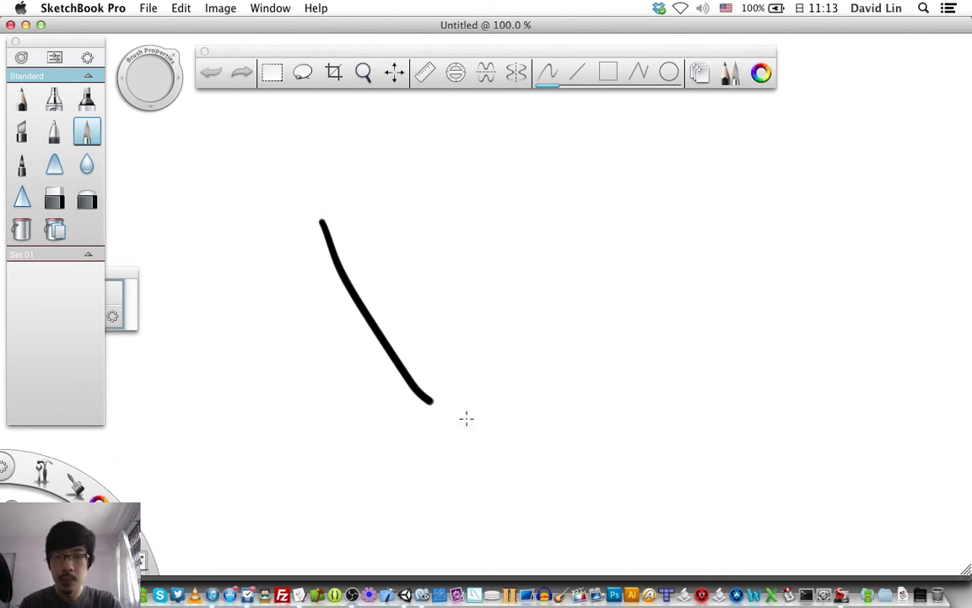
{"action": "key", "text": "super+z"}
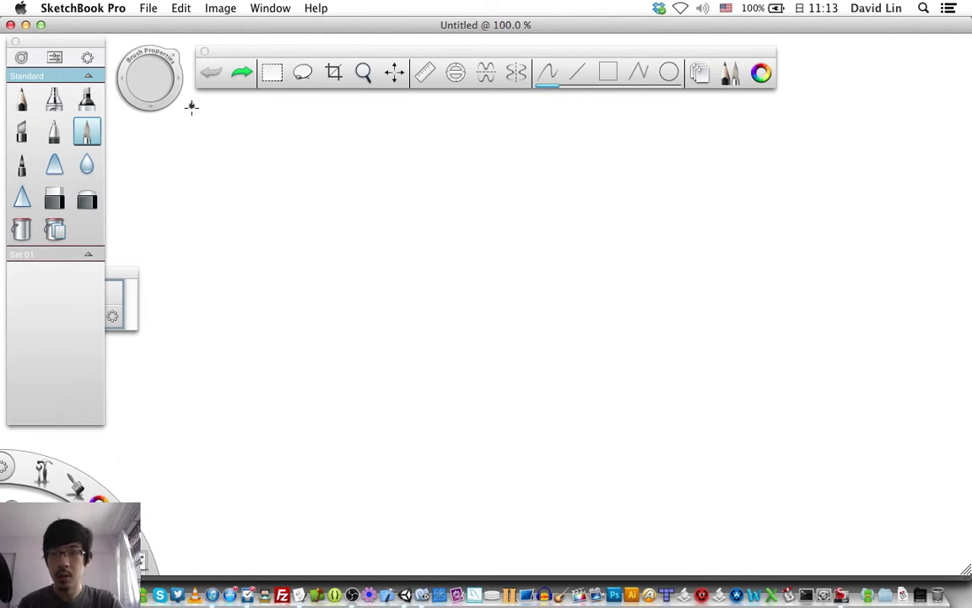
{"action": "key", "text": "super+Tab"}
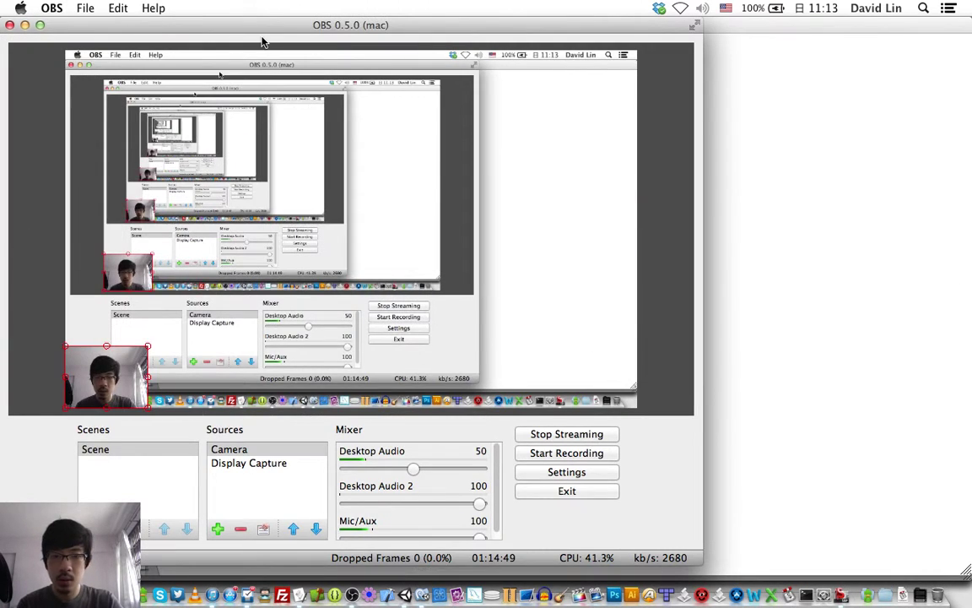
{"action": "mouse_move", "coordinate": [857, 145]}
{"action": "left_mouse_down"}
{"action": "mouse_move", "coordinate": [859, 296]}
{"action": "mouse_move", "coordinate": [874, 368]}
{"action": "left_mouse_up"}
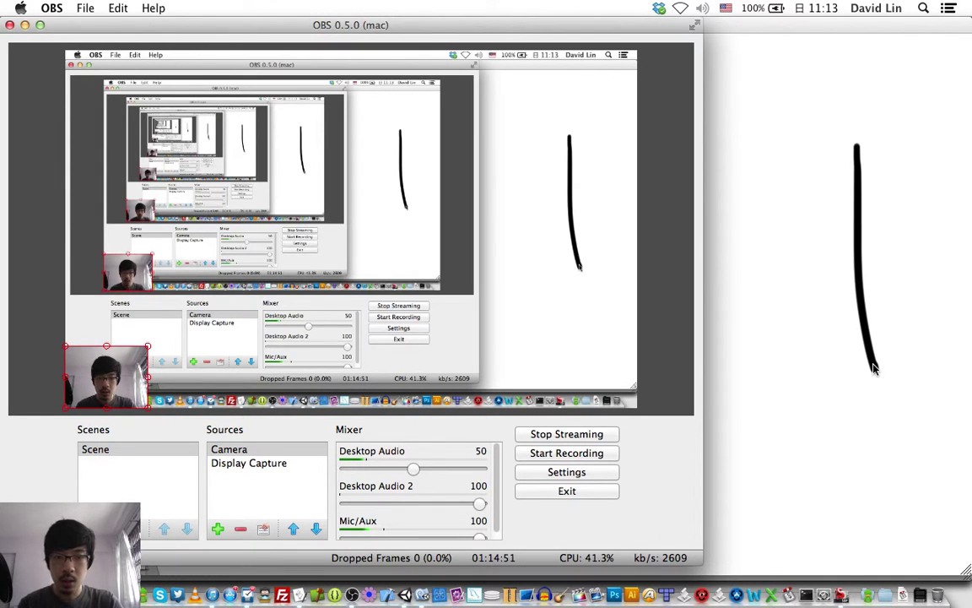
{"action": "key", "text": "super+Tab"}
{"action": "key", "text": "super+z"}
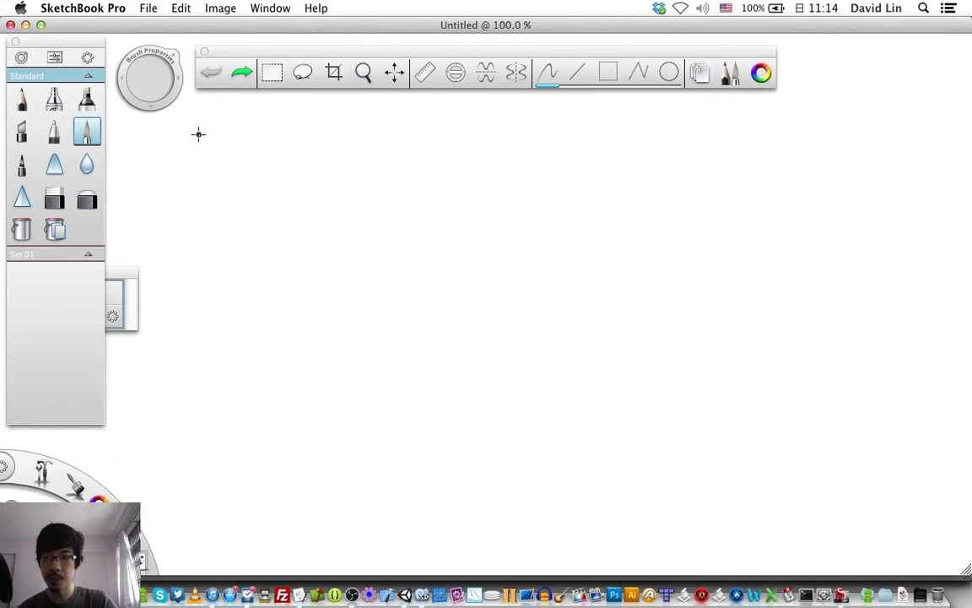
- Draw three tall card rectangles across the canvas and an up-arrow oval in the left card
{"action": "left_click_drag", "start_coordinate": [196, 136], "coordinate": [441, 161]}
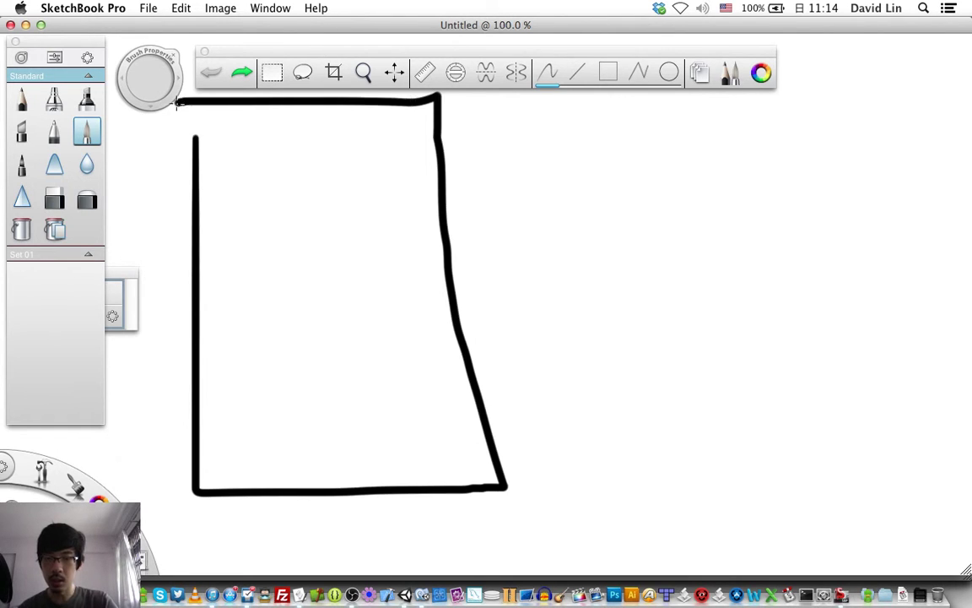
{"action": "left_click_drag", "start_coordinate": [442, 161], "coordinate": [188, 160]}
{"action": "mouse_move", "coordinate": [542, 134]}
{"action": "left_mouse_down"}
{"action": "mouse_move", "coordinate": [718, 150]}
{"action": "mouse_move", "coordinate": [556, 145]}
{"action": "left_mouse_up"}
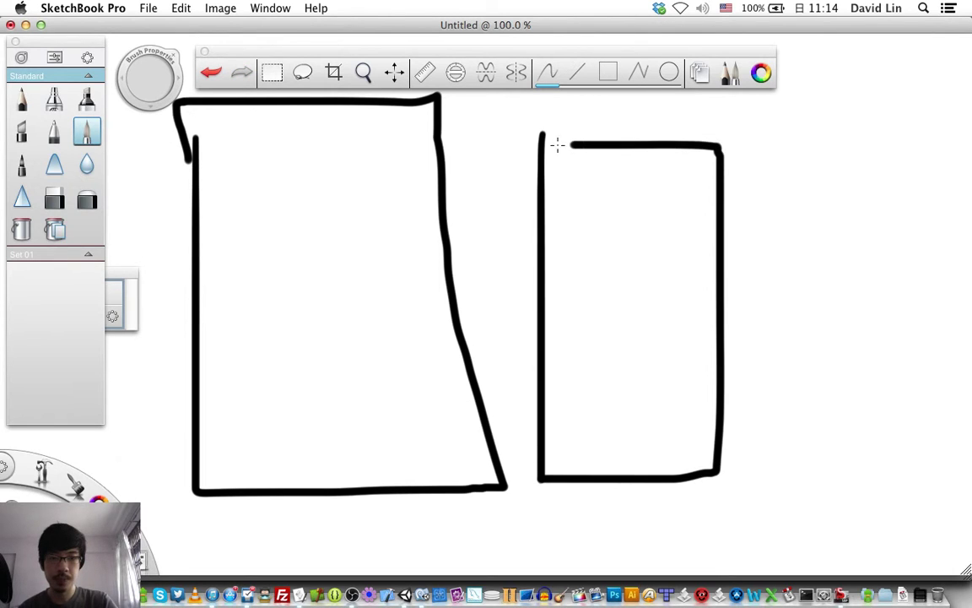
{"action": "left_click_drag", "start_coordinate": [782, 150], "coordinate": [772, 382]}
{"action": "mouse_move", "coordinate": [771, 465]}
{"action": "left_mouse_down"}
{"action": "mouse_move", "coordinate": [952, 133]}
{"action": "mouse_move", "coordinate": [797, 130]}
{"action": "mouse_move", "coordinate": [780, 153]}
{"action": "left_mouse_up"}
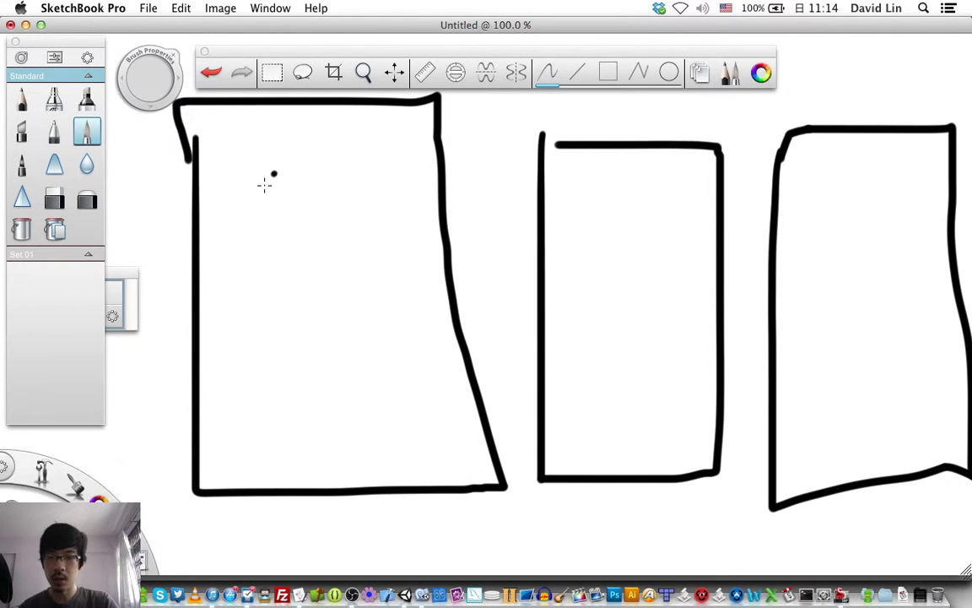
{"action": "mouse_move", "coordinate": [264, 185]}
{"action": "left_mouse_down"}
{"action": "mouse_move", "coordinate": [402, 258]}
{"action": "mouse_move", "coordinate": [302, 178]}
{"action": "mouse_move", "coordinate": [291, 183]}
{"action": "mouse_move", "coordinate": [342, 201]}
{"action": "mouse_move", "coordinate": [318, 235]}
{"action": "left_mouse_up"}
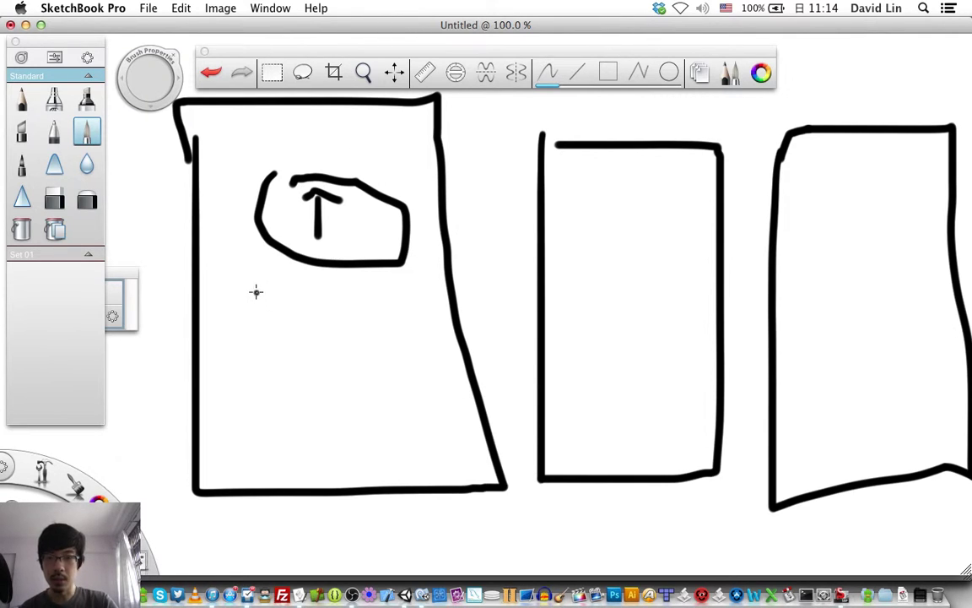
- Hand-letter a rough label beneath the arrow oval in the first card, then switch to the eraser
{"action": "mouse_move", "coordinate": [257, 292]}
{"action": "left_mouse_down"}
{"action": "mouse_move", "coordinate": [262, 325]}
{"action": "mouse_move", "coordinate": [289, 295]}
{"action": "mouse_move", "coordinate": [304, 318]}
{"action": "mouse_move", "coordinate": [324, 315]}
{"action": "left_mouse_up"}
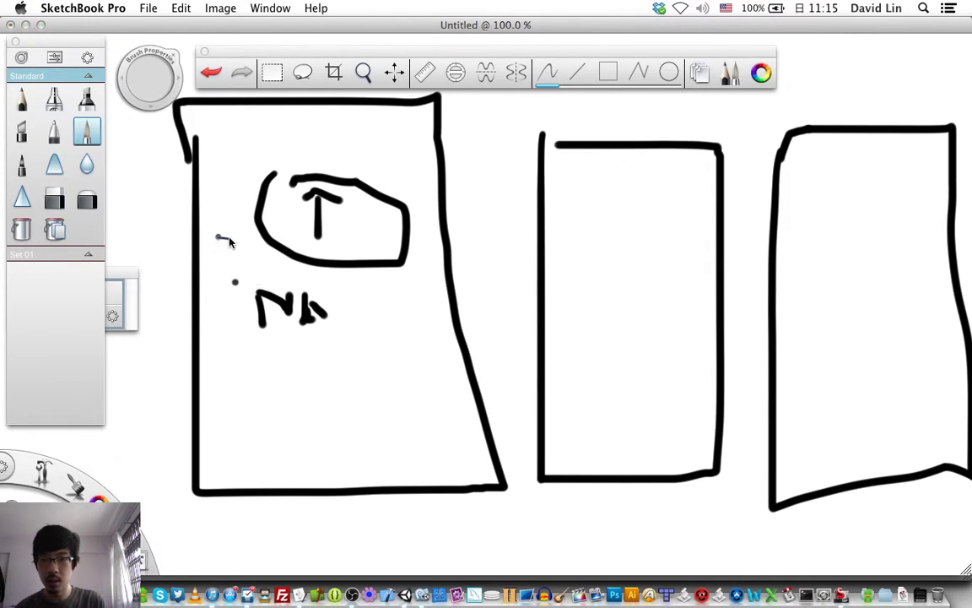
{"action": "mouse_move", "coordinate": [217, 236]}
{"action": "left_mouse_down"}
{"action": "mouse_move", "coordinate": [241, 239]}
{"action": "mouse_move", "coordinate": [255, 257]}
{"action": "left_mouse_up"}
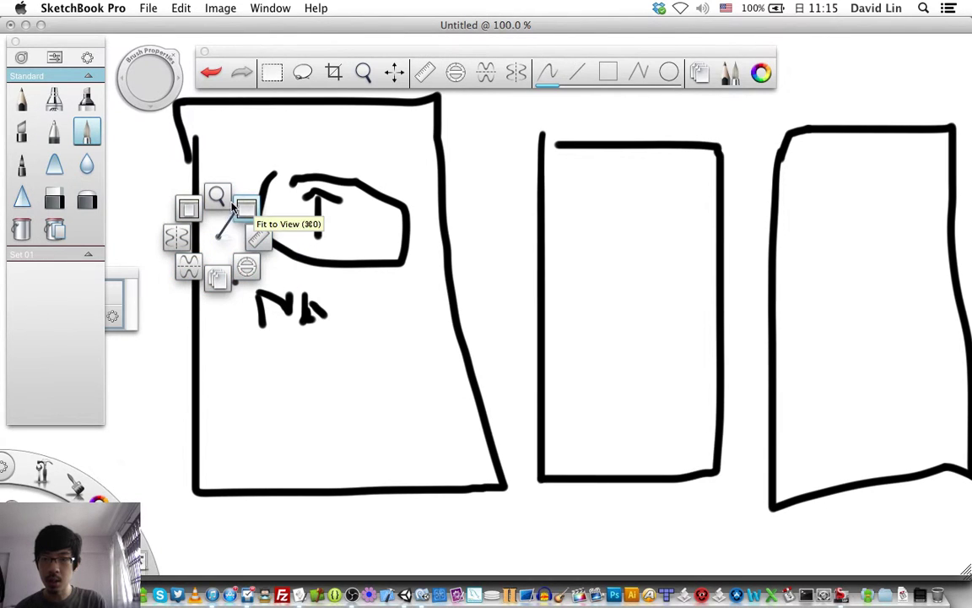
{"action": "left_click_drag", "start_coordinate": [255, 257], "coordinate": [195, 240]}
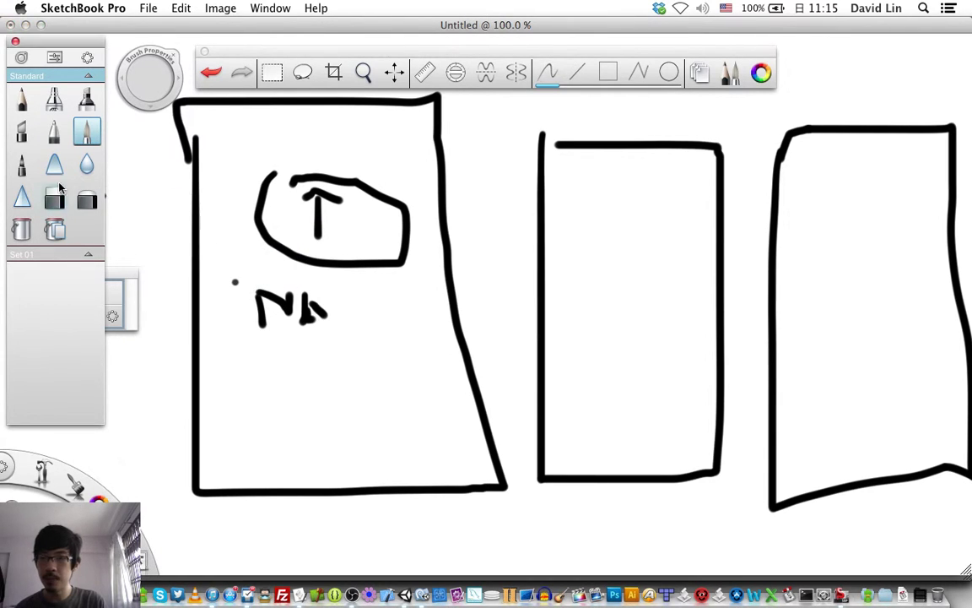
{"action": "key", "text": "e"}
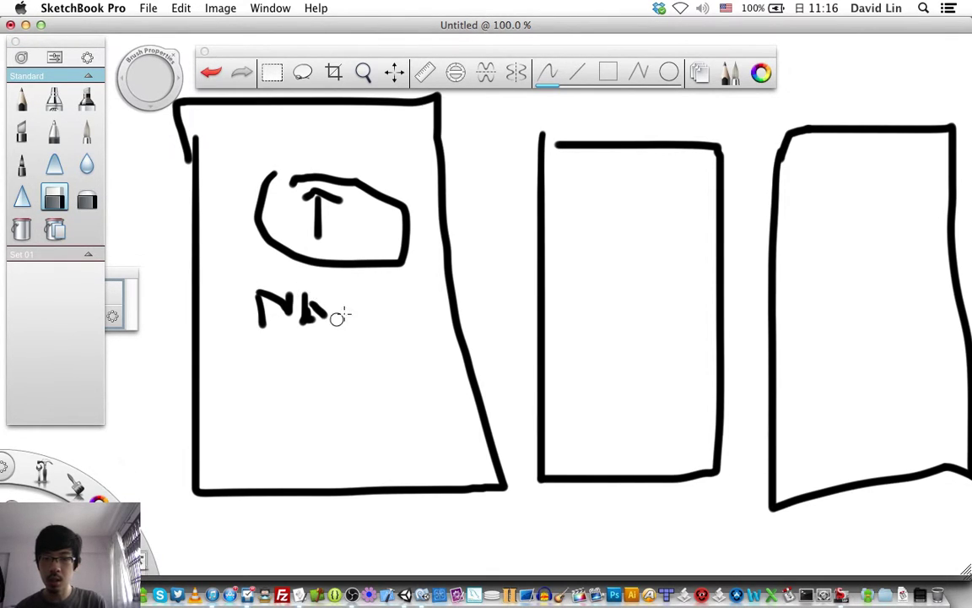
- Erase the lettering and stray mark below the up-arrow icon in the first card
{"action": "left_click_drag", "start_coordinate": [336, 317], "coordinate": [319, 312]}
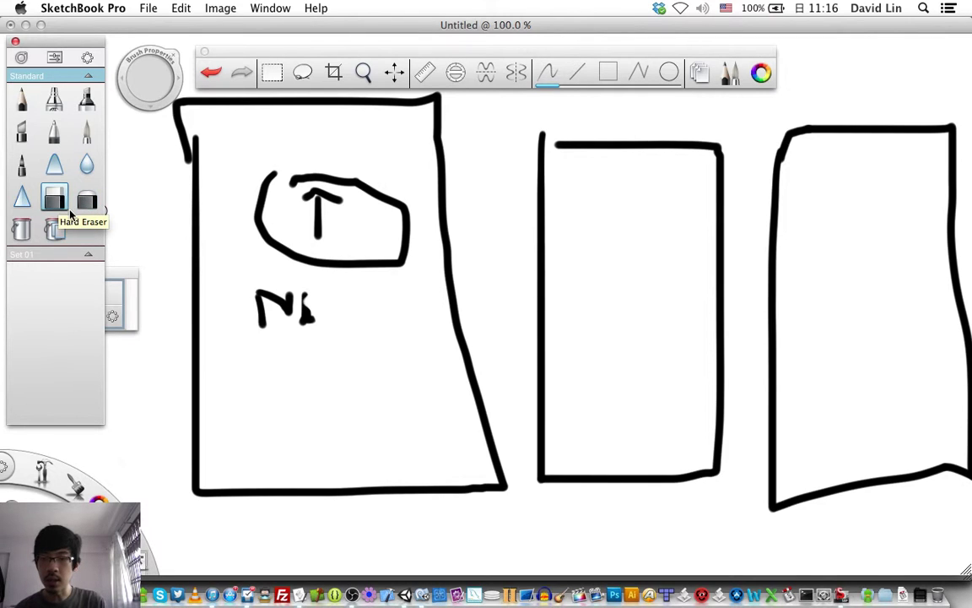
{"action": "left_click", "coordinate": [279, 309]}
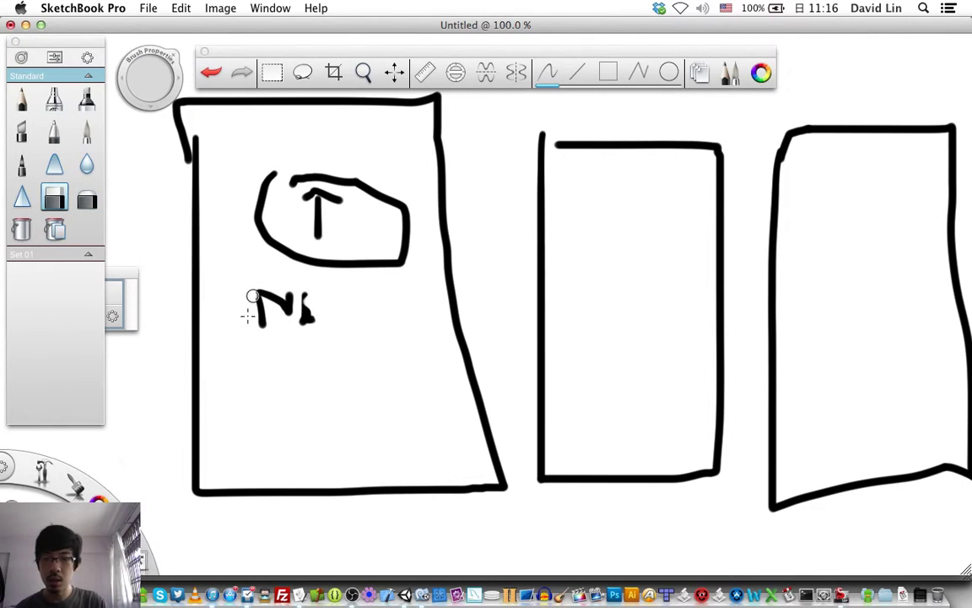
{"action": "mouse_move", "coordinate": [254, 297]}
{"action": "left_mouse_down"}
{"action": "mouse_move", "coordinate": [269, 301]}
{"action": "mouse_move", "coordinate": [268, 291]}
{"action": "mouse_move", "coordinate": [291, 306]}
{"action": "mouse_move", "coordinate": [305, 290]}
{"action": "mouse_move", "coordinate": [297, 321]}
{"action": "left_mouse_up"}
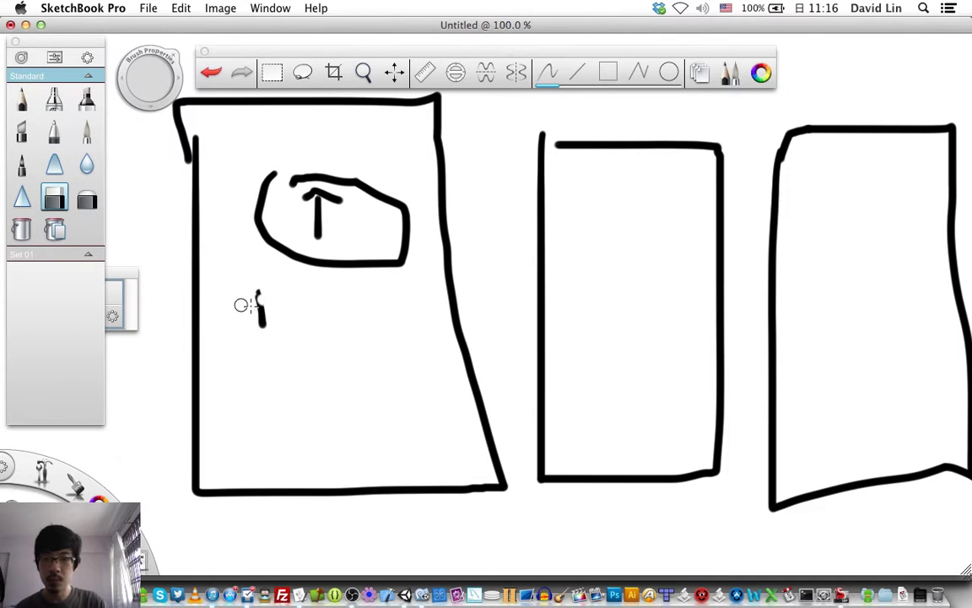
{"action": "left_click_drag", "start_coordinate": [256, 293], "coordinate": [260, 319]}
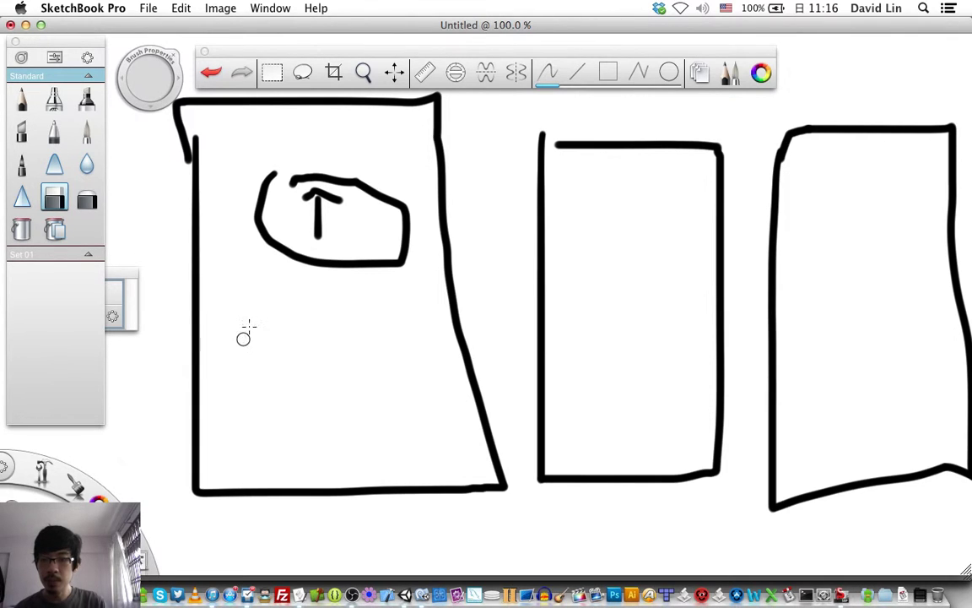
{"action": "key", "text": "space"}
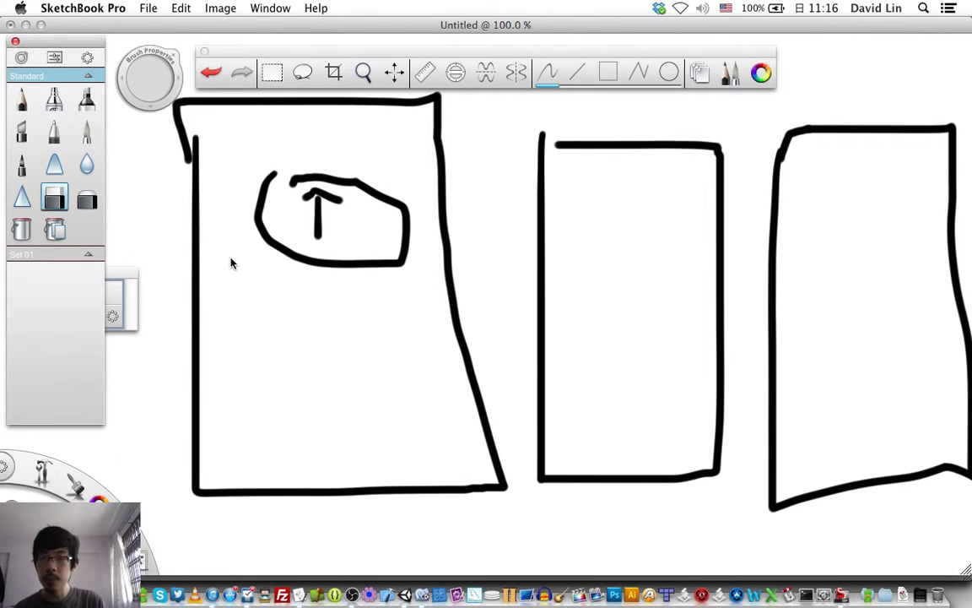
- Letter a bold 'NAME' heading under the arrow icon with the Paintbrush
{"action": "left_click", "coordinate": [88, 137]}
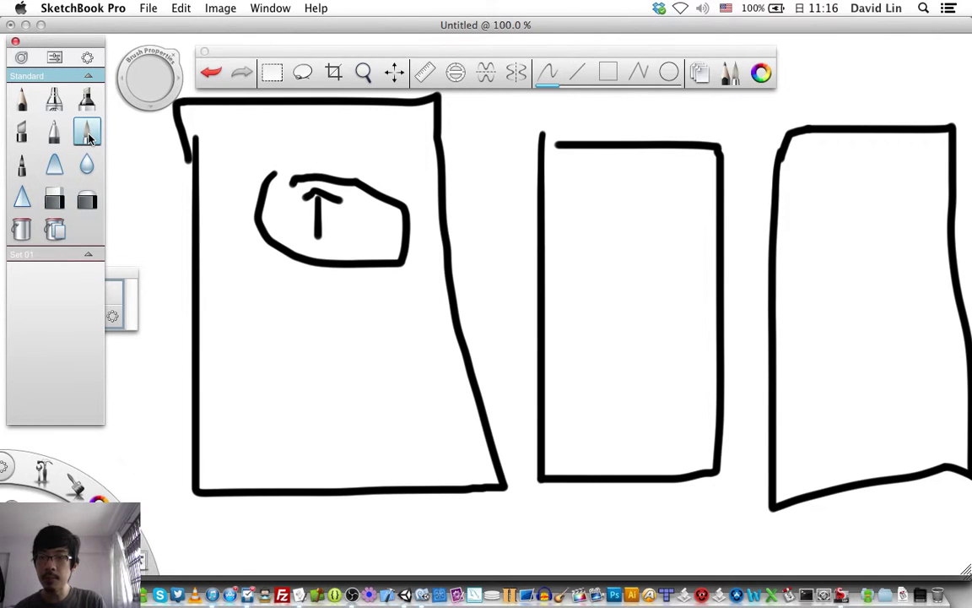
{"action": "mouse_move", "coordinate": [234, 289]}
{"action": "left_mouse_down"}
{"action": "mouse_move", "coordinate": [233, 312]}
{"action": "mouse_move", "coordinate": [254, 287]}
{"action": "mouse_move", "coordinate": [260, 314]}
{"action": "mouse_move", "coordinate": [297, 288]}
{"action": "mouse_move", "coordinate": [318, 315]}
{"action": "mouse_move", "coordinate": [352, 287]}
{"action": "left_mouse_up"}
{"action": "left_click_drag", "start_coordinate": [331, 300], "coordinate": [353, 310]}
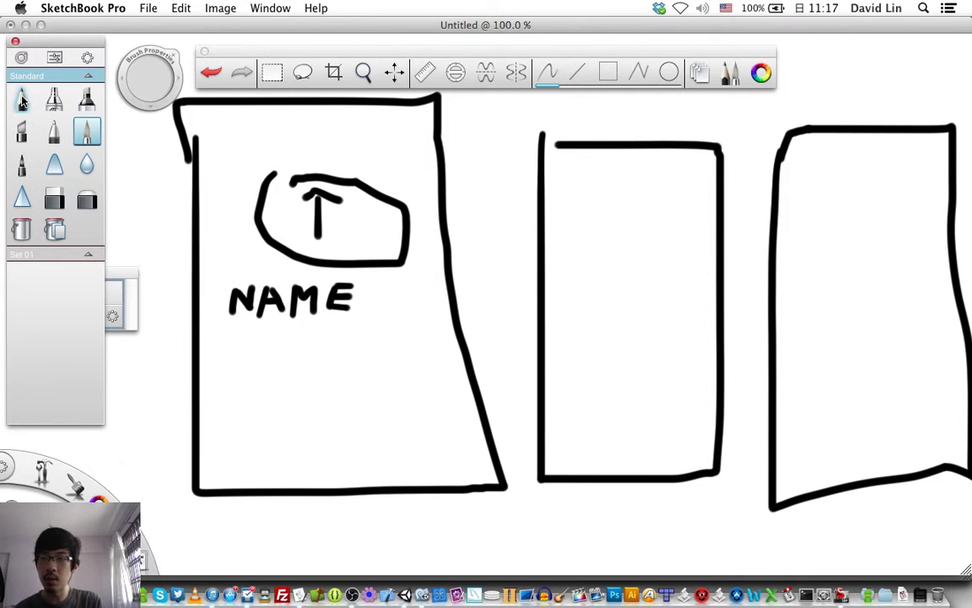
- Handwrite 'Description' below NAME with the thin Pencil
{"action": "left_click", "coordinate": [23, 101]}
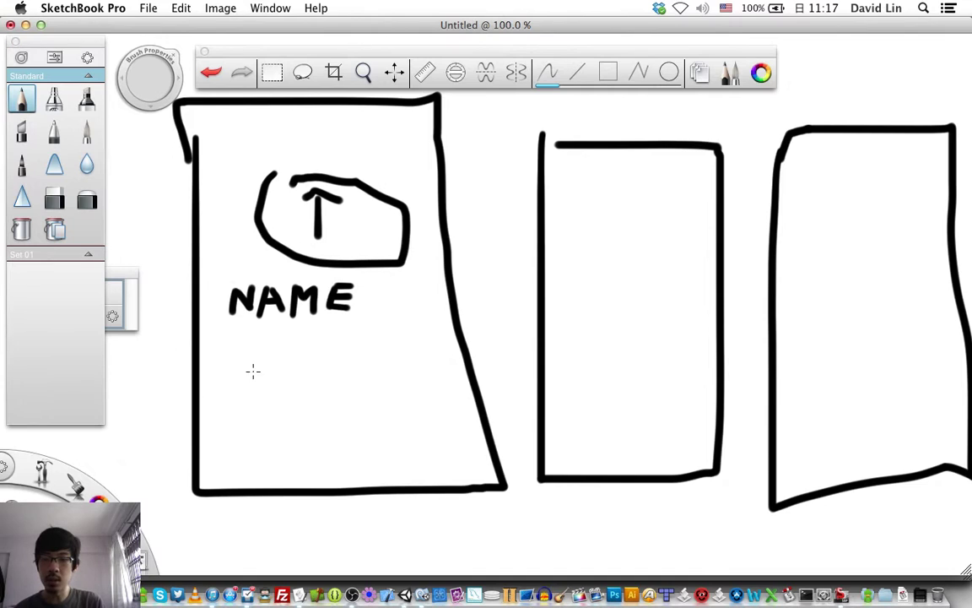
{"action": "left_click_drag", "start_coordinate": [232, 360], "coordinate": [233, 382]}
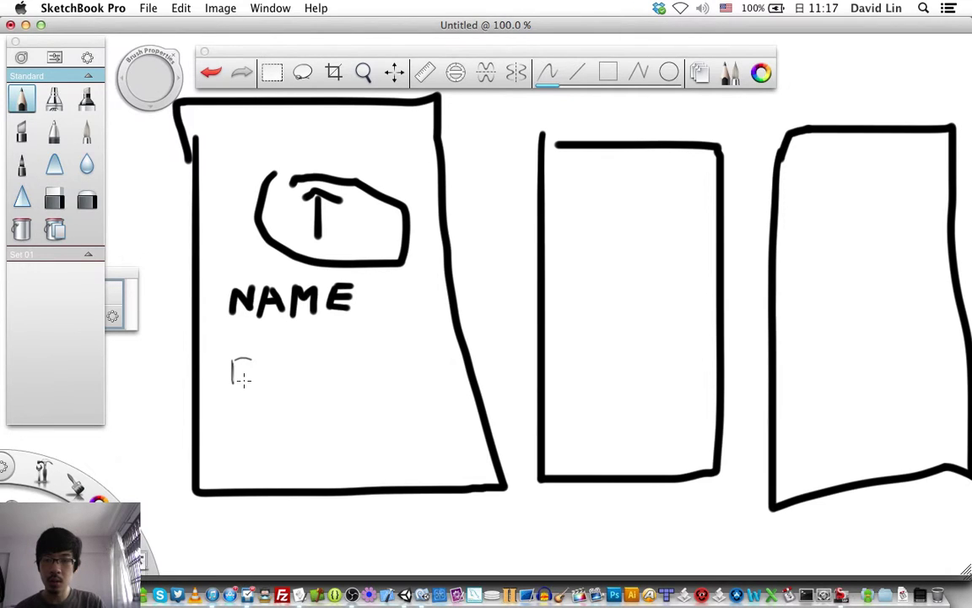
{"action": "mouse_move", "coordinate": [242, 379]}
{"action": "left_mouse_down"}
{"action": "mouse_move", "coordinate": [234, 382]}
{"action": "mouse_move", "coordinate": [272, 370]}
{"action": "mouse_move", "coordinate": [271, 380]}
{"action": "left_mouse_up"}
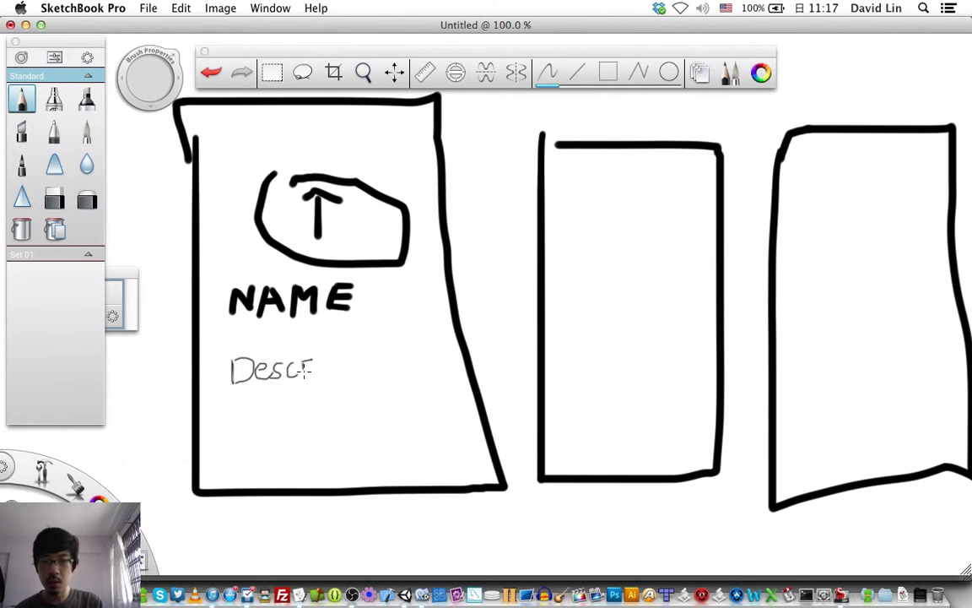
{"action": "left_click_drag", "start_coordinate": [318, 359], "coordinate": [317, 371]}
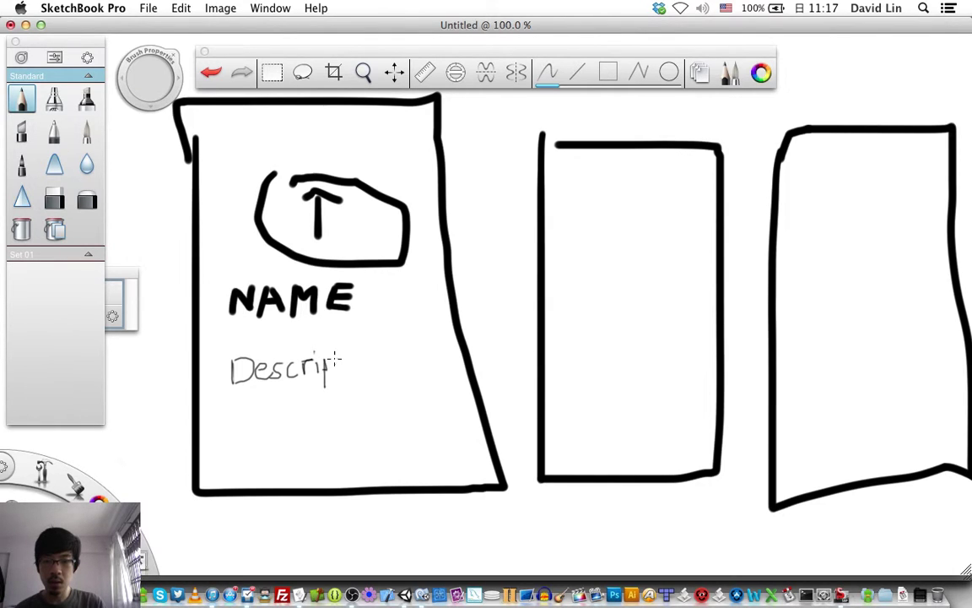
{"action": "left_click_drag", "start_coordinate": [334, 355], "coordinate": [334, 361]}
{"action": "mouse_move", "coordinate": [346, 346]}
{"action": "left_mouse_down"}
{"action": "mouse_move", "coordinate": [346, 366]}
{"action": "mouse_move", "coordinate": [352, 355]}
{"action": "left_mouse_up"}
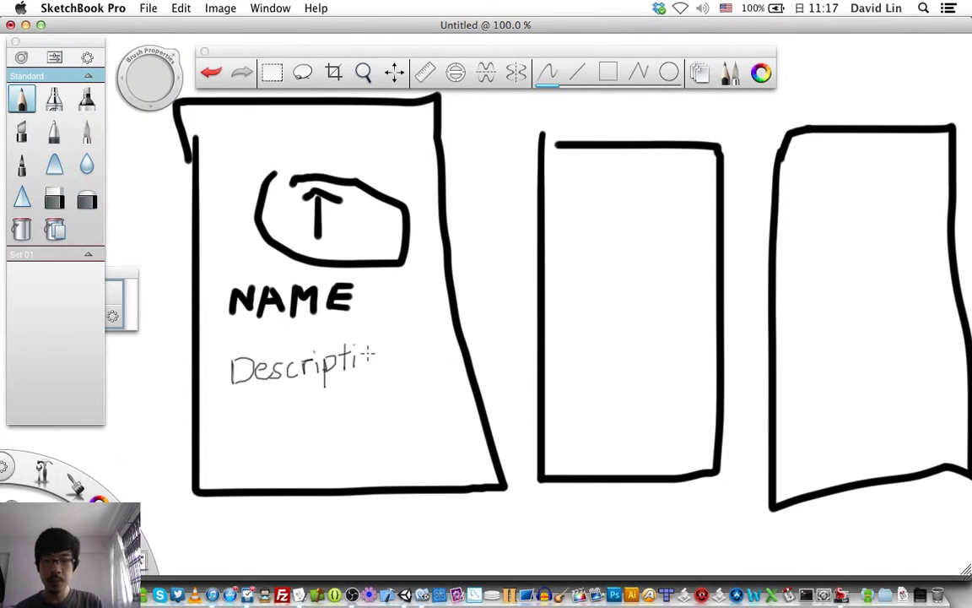
{"action": "left_click_drag", "start_coordinate": [375, 356], "coordinate": [378, 354]}
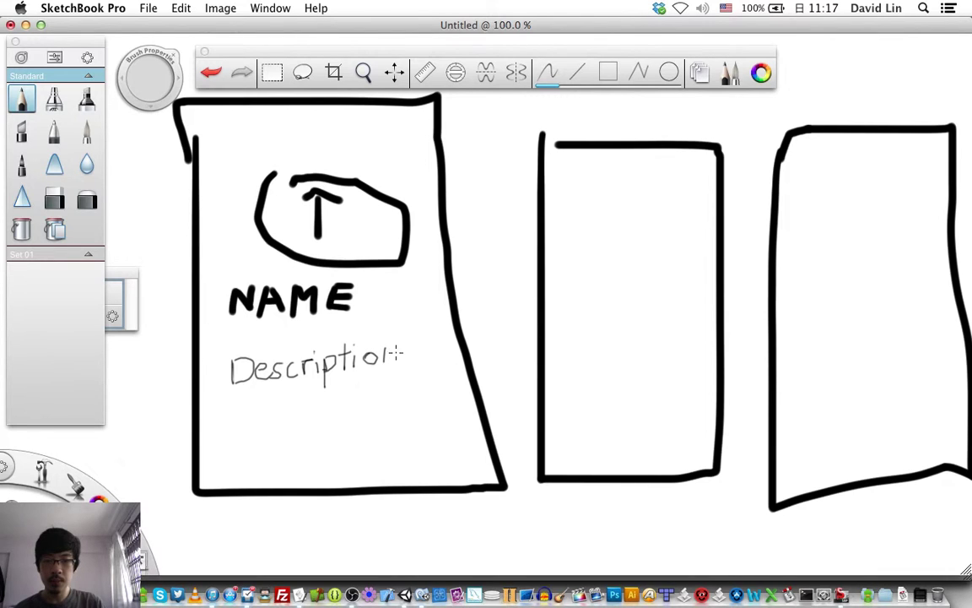
{"action": "left_click_drag", "start_coordinate": [390, 353], "coordinate": [391, 358]}
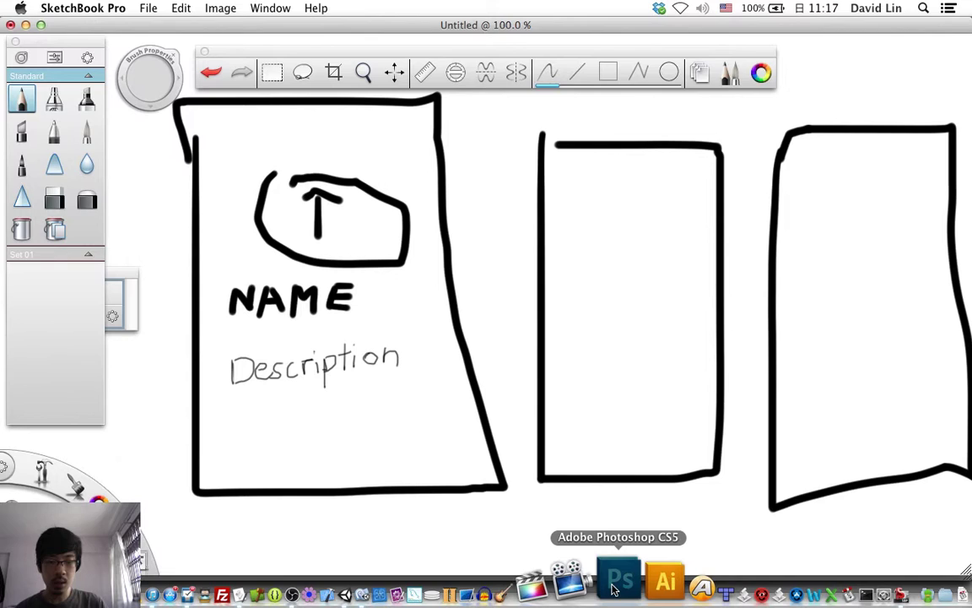
- Create a new 1280×800 white Untitled-1 document in Photoshop
{"action": "left_click", "coordinate": [614, 587]}
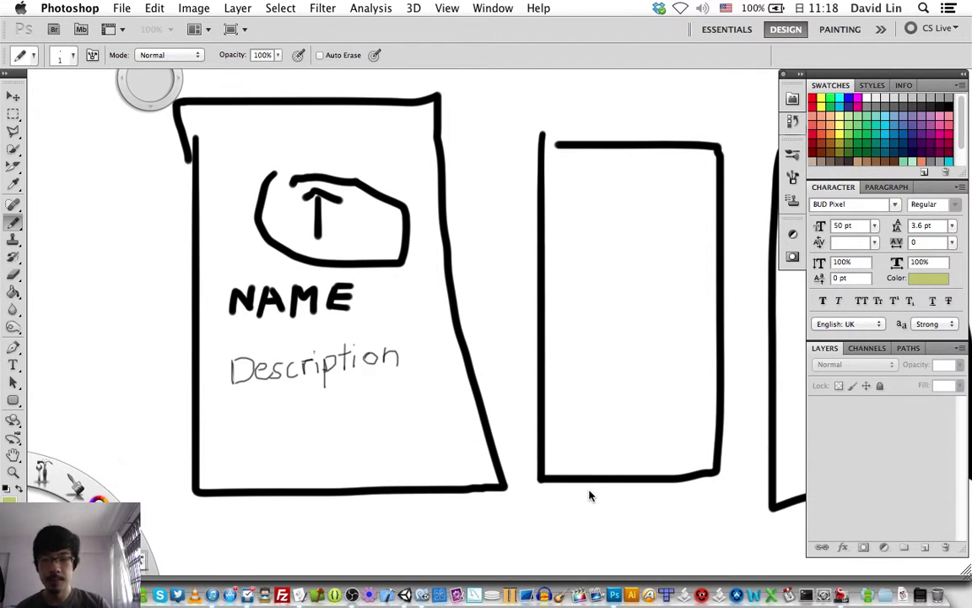
{"action": "key", "text": "super+n"}
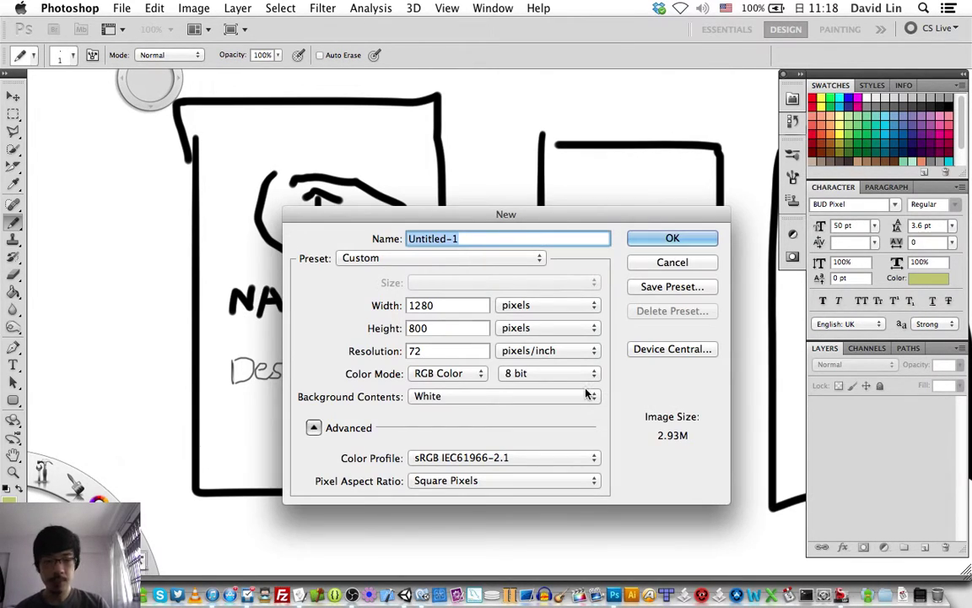
{"action": "key", "text": "Escape"}
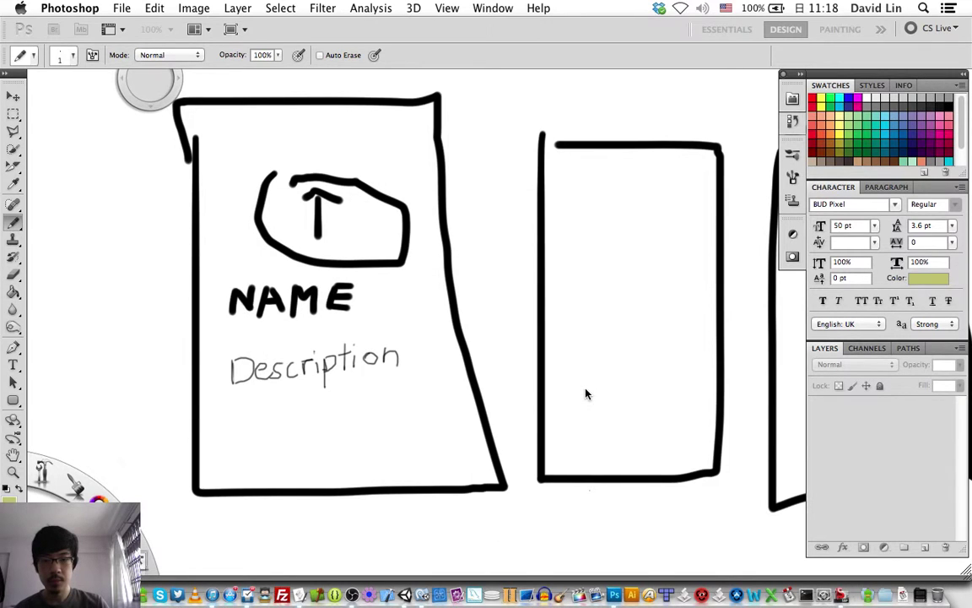
- Add an empty Layer 1 and set the pencil size to 8 px
{"action": "left_click", "coordinate": [924, 548]}
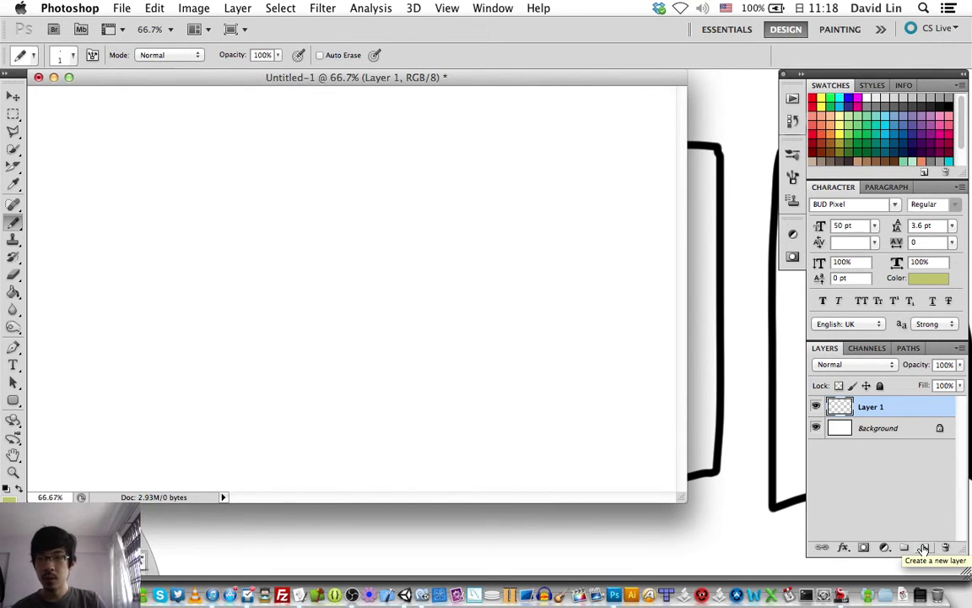
{"action": "right_click", "coordinate": [102, 212]}
{"action": "left_click", "coordinate": [124, 245]}
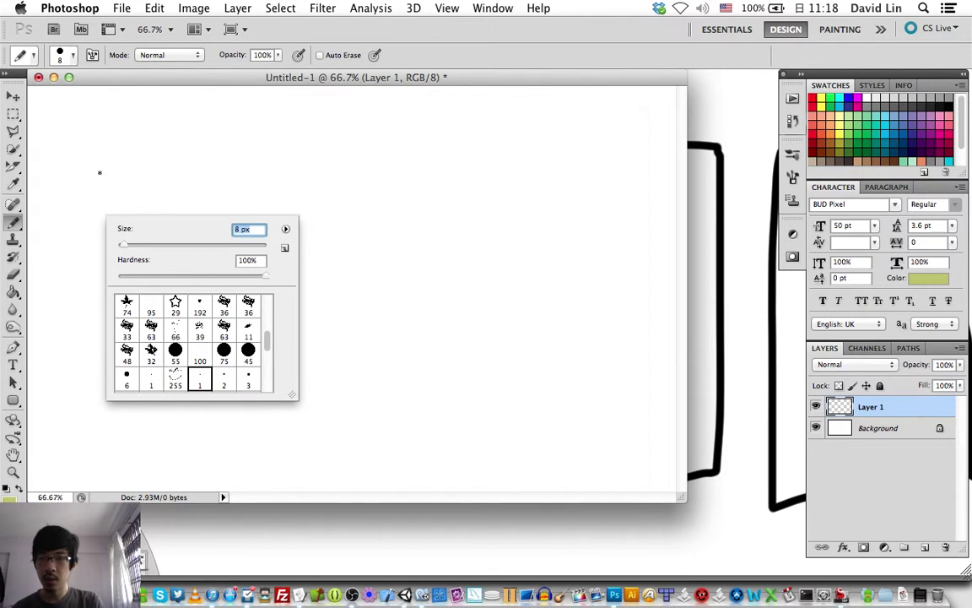
{"action": "left_click_drag", "start_coordinate": [82, 159], "coordinate": [96, 204]}
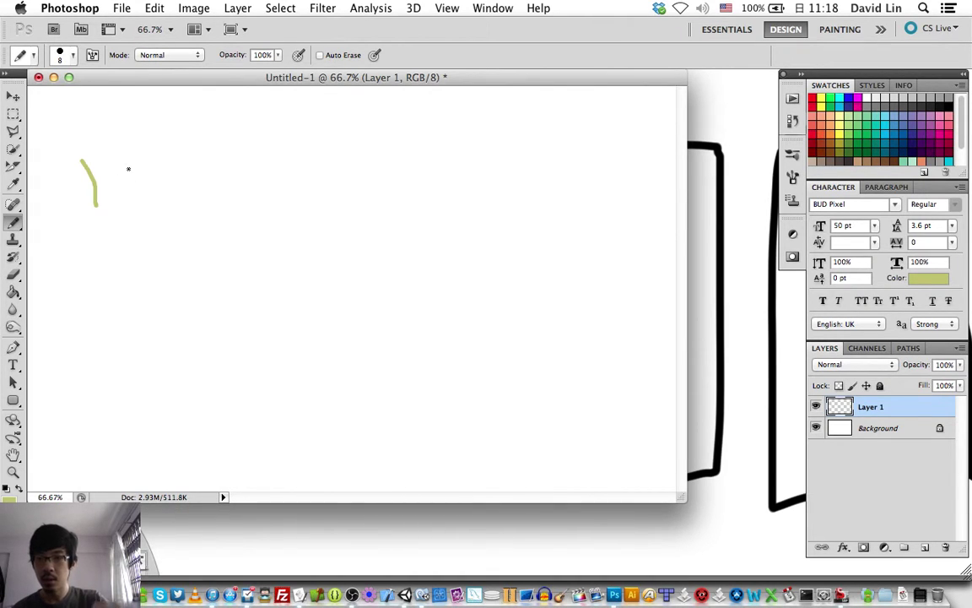
{"action": "key", "text": "cmd+z"}
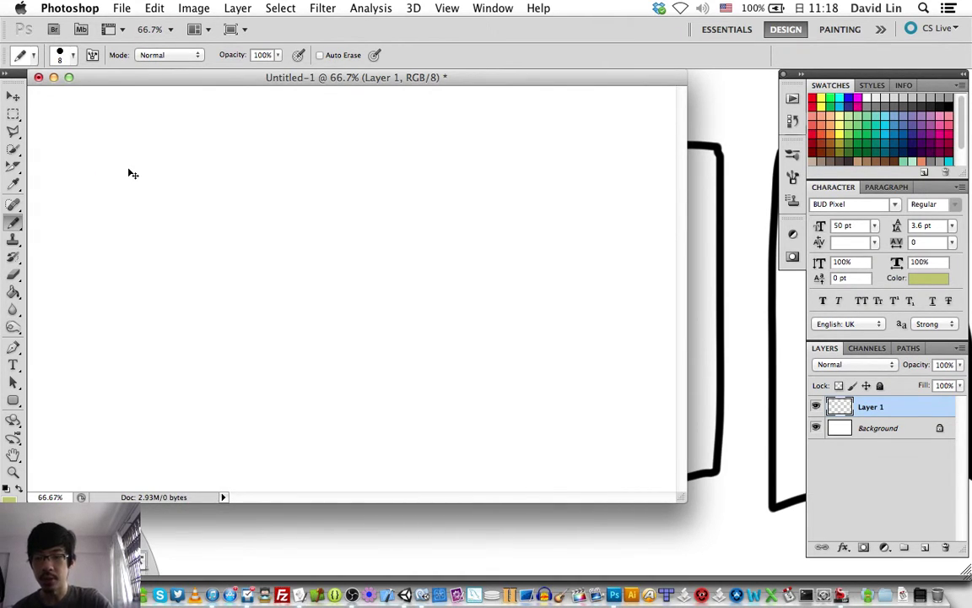
- Quit SketchBook Pro without saving the sketch
{"action": "key", "text": "super+Tab"}
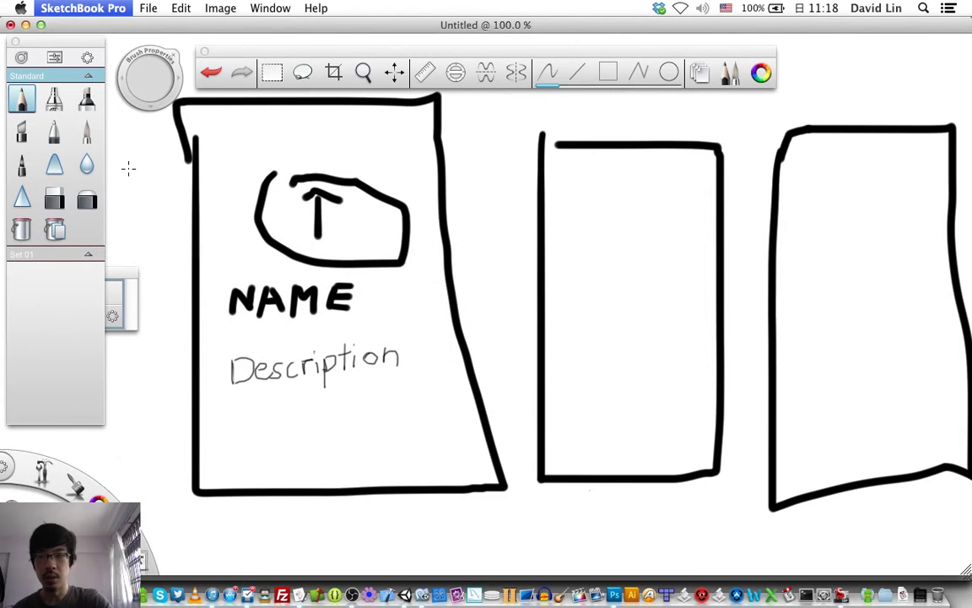
{"action": "key", "text": "super+w"}
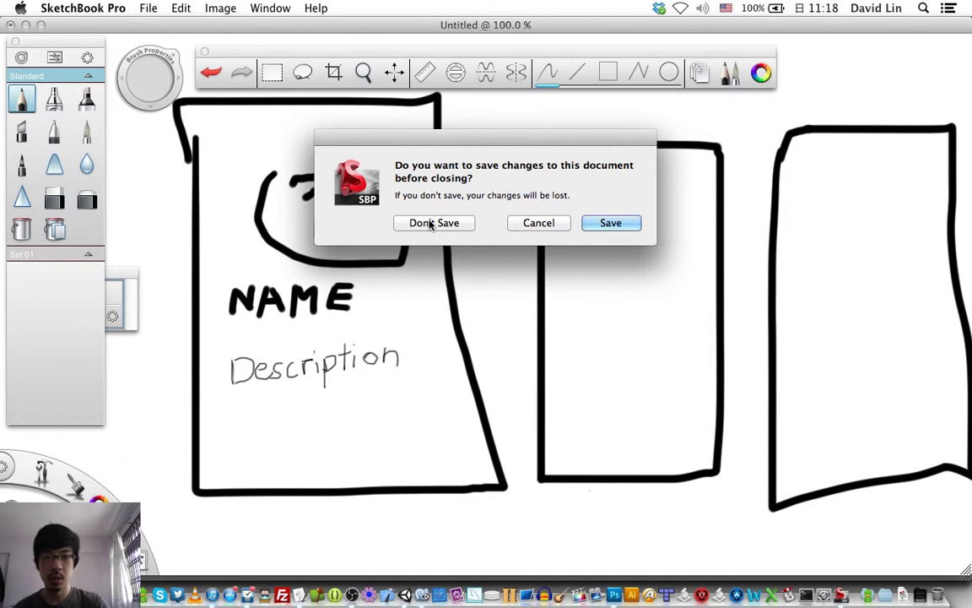
{"action": "left_click", "coordinate": [431, 223]}
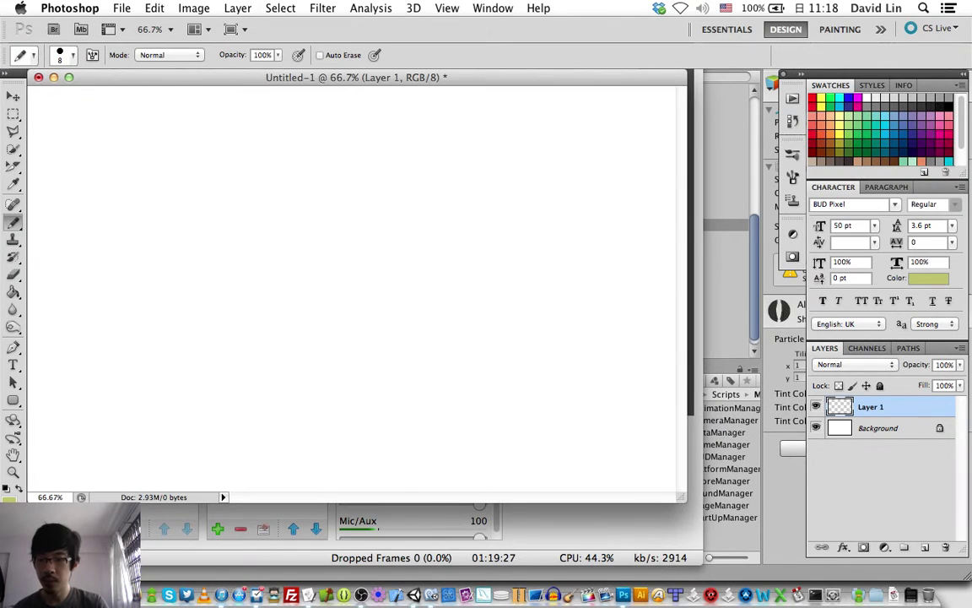
- Set the foreground colour to near-black in the Color Picker
{"action": "left_click", "coordinate": [12, 498]}
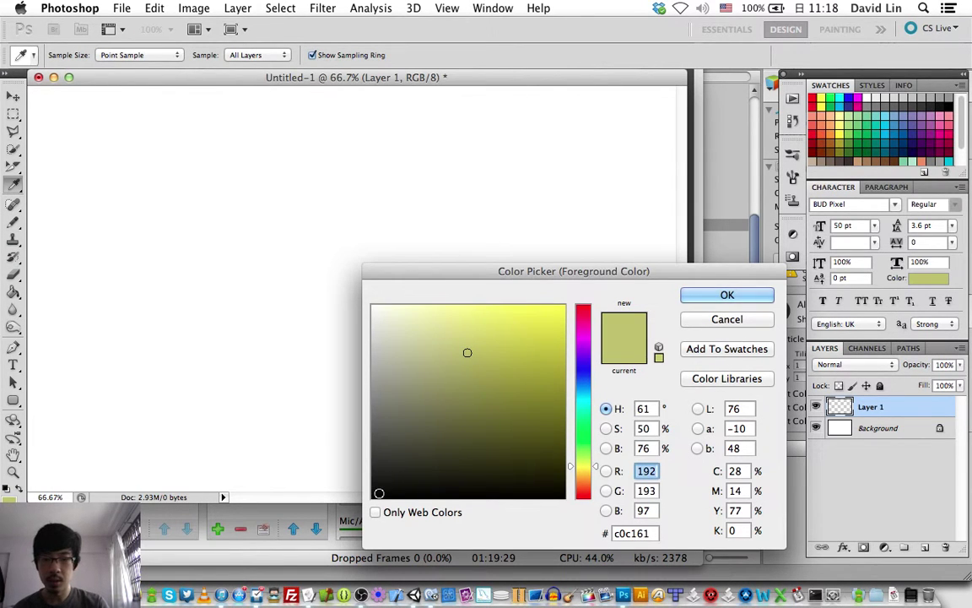
{"action": "left_click", "coordinate": [379, 493]}
{"action": "key", "text": "Return"}
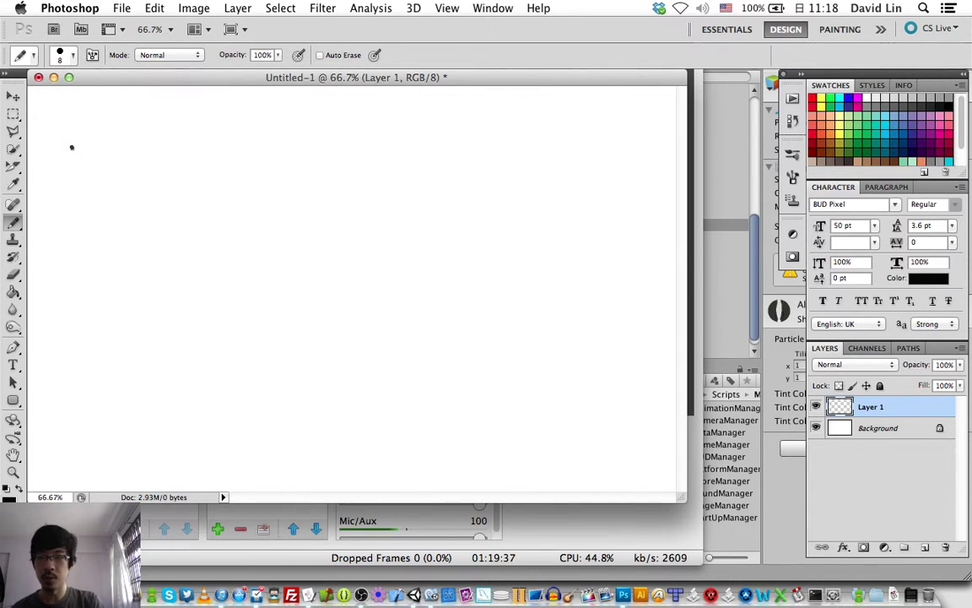
- Draw three tall card outlines side by side on Layer 1 with the Pencil
{"action": "mouse_move", "coordinate": [71, 147]}
{"action": "left_mouse_down"}
{"action": "mouse_move", "coordinate": [77, 449]}
{"action": "mouse_move", "coordinate": [211, 203]}
{"action": "mouse_move", "coordinate": [72, 156]}
{"action": "left_mouse_up"}
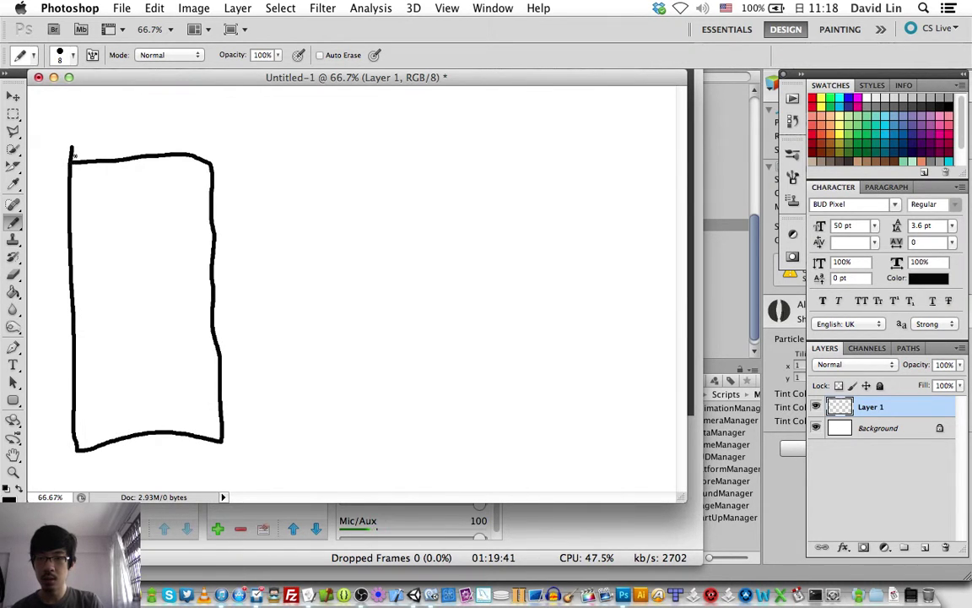
{"action": "mouse_move", "coordinate": [275, 165]}
{"action": "left_mouse_down"}
{"action": "mouse_move", "coordinate": [411, 149]}
{"action": "mouse_move", "coordinate": [279, 329]}
{"action": "left_mouse_up"}
{"action": "left_click_drag", "start_coordinate": [280, 277], "coordinate": [286, 166]}
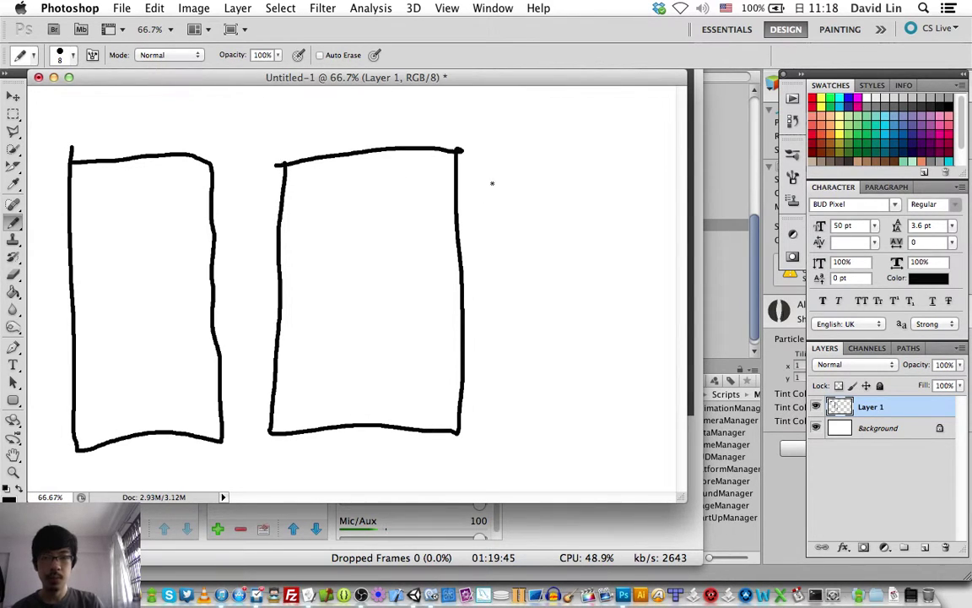
{"action": "mouse_move", "coordinate": [498, 157]}
{"action": "left_mouse_down"}
{"action": "mouse_move", "coordinate": [493, 374]}
{"action": "mouse_move", "coordinate": [566, 428]}
{"action": "mouse_move", "coordinate": [634, 428]}
{"action": "left_mouse_up"}
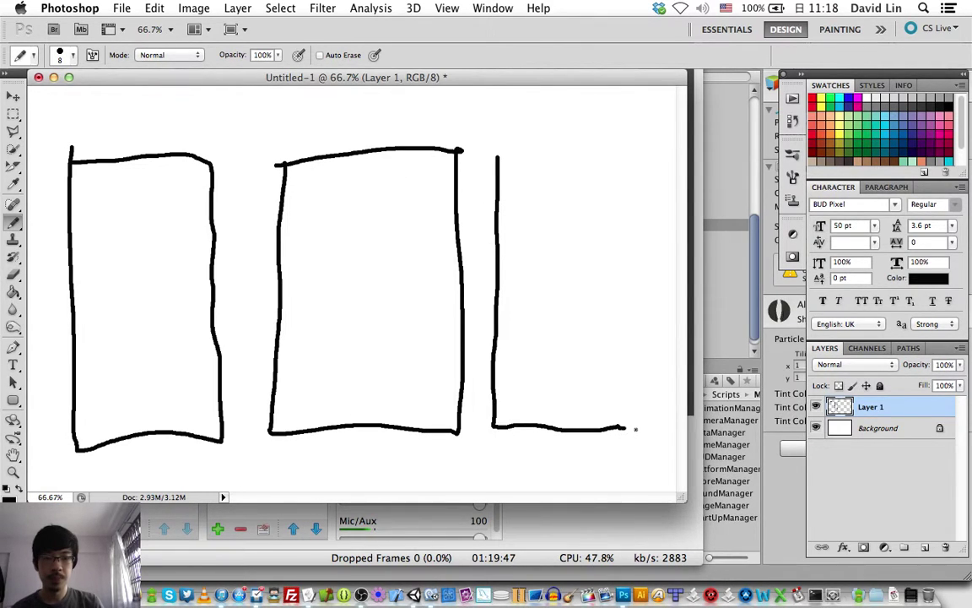
{"action": "mouse_move", "coordinate": [499, 157]}
{"action": "left_mouse_down"}
{"action": "mouse_move", "coordinate": [641, 170]}
{"action": "mouse_move", "coordinate": [642, 431]}
{"action": "left_mouse_up"}
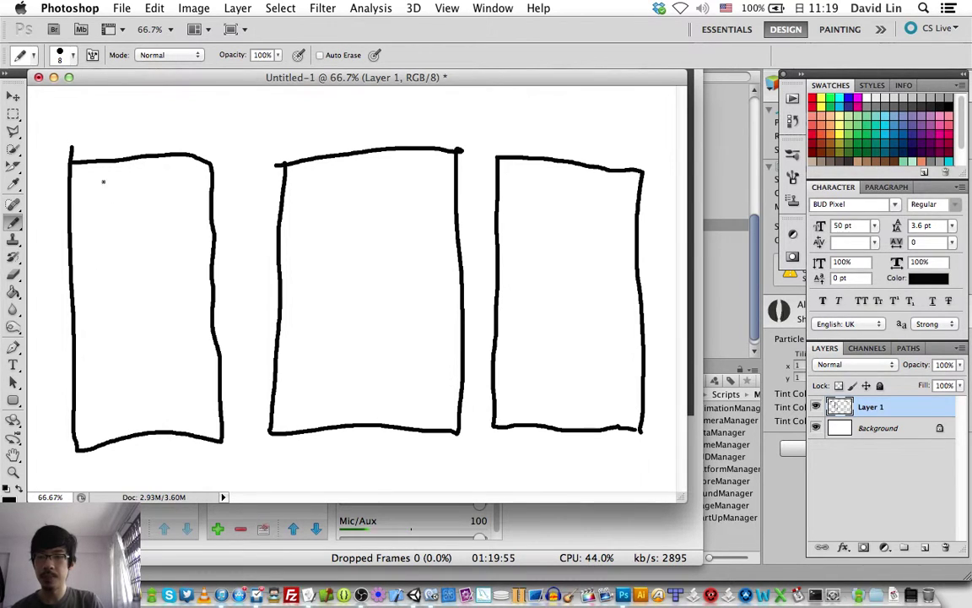
- Sketch circle icons atop the cards: an up arrow, a boot, and a scribble
{"action": "left_click_drag", "start_coordinate": [116, 204], "coordinate": [118, 199]}
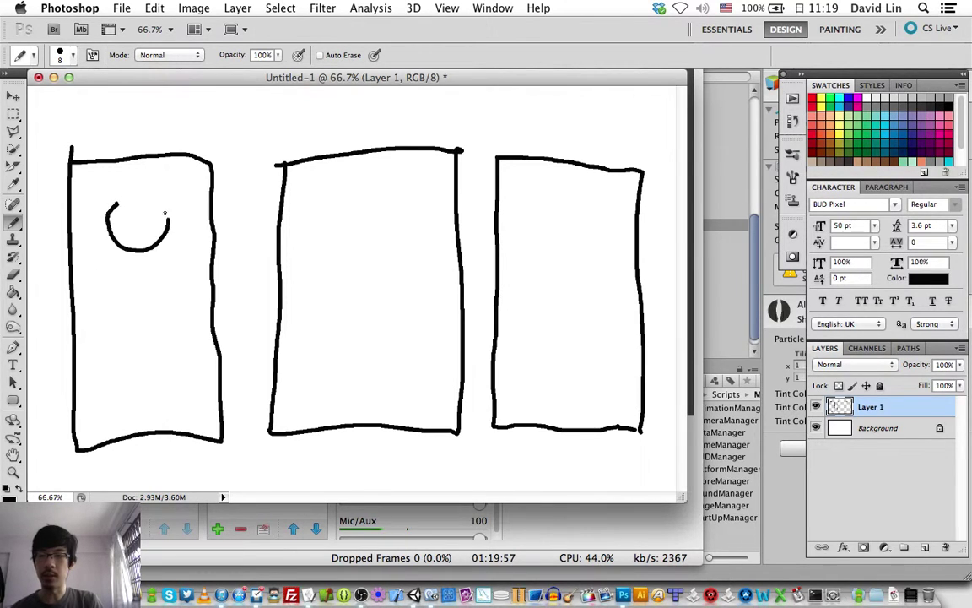
{"action": "left_click", "coordinate": [130, 223]}
{"action": "mouse_move", "coordinate": [121, 242]}
{"action": "left_mouse_down"}
{"action": "mouse_move", "coordinate": [154, 241]}
{"action": "mouse_move", "coordinate": [137, 268]}
{"action": "left_mouse_up"}
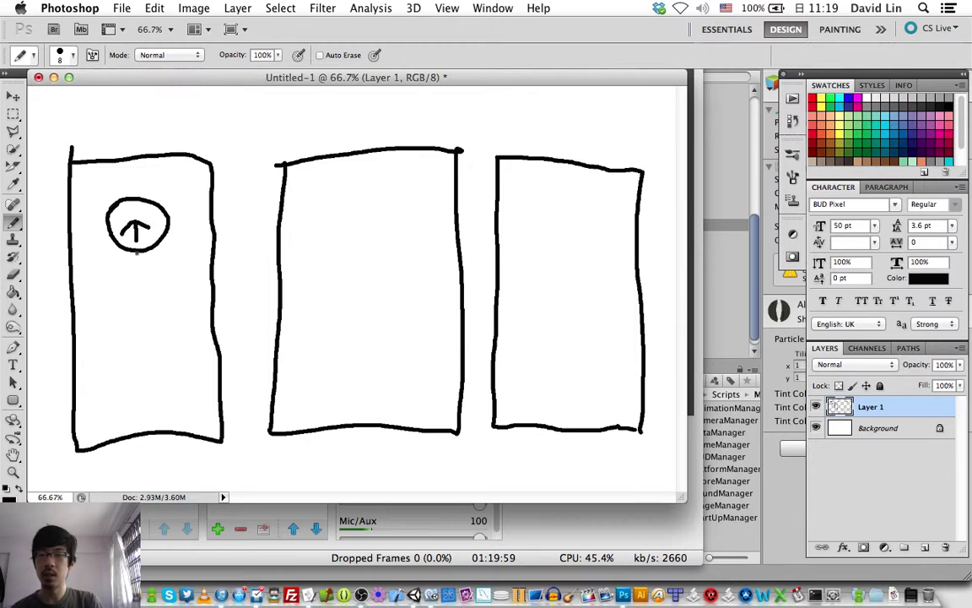
{"action": "mouse_move", "coordinate": [362, 189]}
{"action": "left_mouse_down"}
{"action": "mouse_move", "coordinate": [360, 226]}
{"action": "mouse_move", "coordinate": [373, 221]}
{"action": "left_mouse_up"}
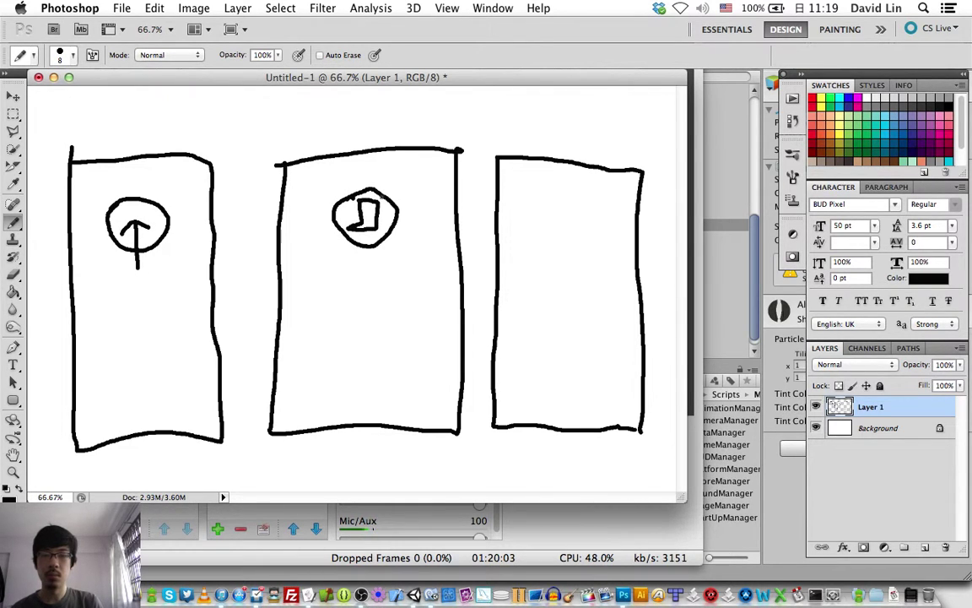
{"action": "mouse_move", "coordinate": [560, 204]}
{"action": "left_mouse_down"}
{"action": "mouse_move", "coordinate": [583, 208]}
{"action": "mouse_move", "coordinate": [560, 203]}
{"action": "mouse_move", "coordinate": [581, 240]}
{"action": "left_mouse_up"}
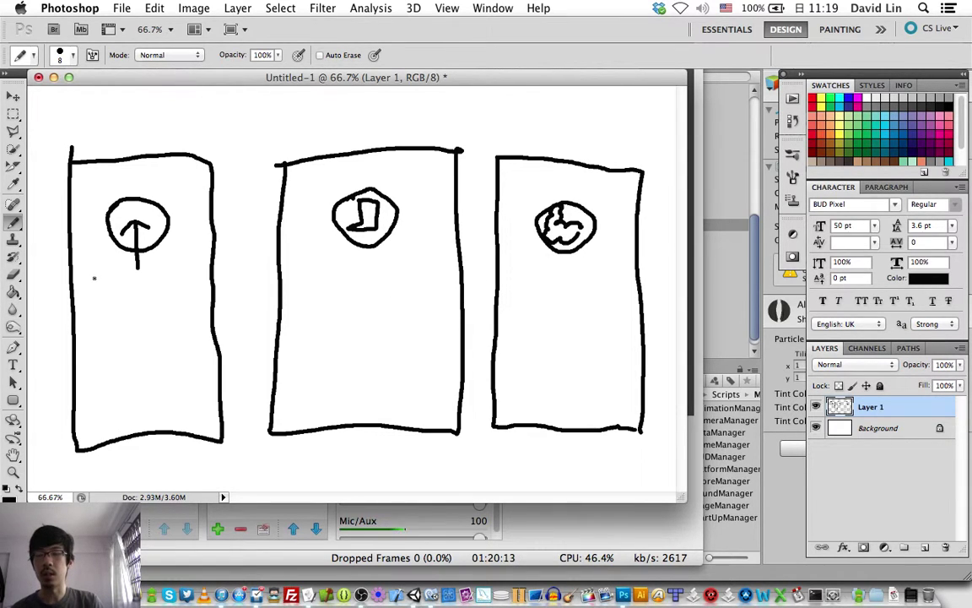
- Draw two wavy placeholder lines under the icon in each of the three cards
{"action": "left_click_drag", "start_coordinate": [84, 284], "coordinate": [195, 285]}
{"action": "left_click_drag", "start_coordinate": [101, 306], "coordinate": [184, 292]}
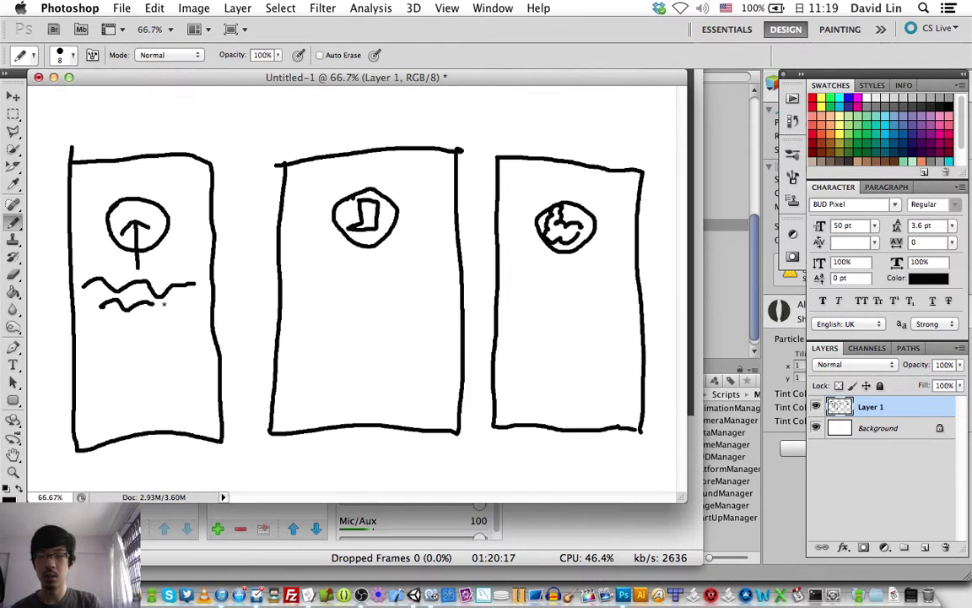
{"action": "left_click_drag", "start_coordinate": [315, 272], "coordinate": [406, 268]}
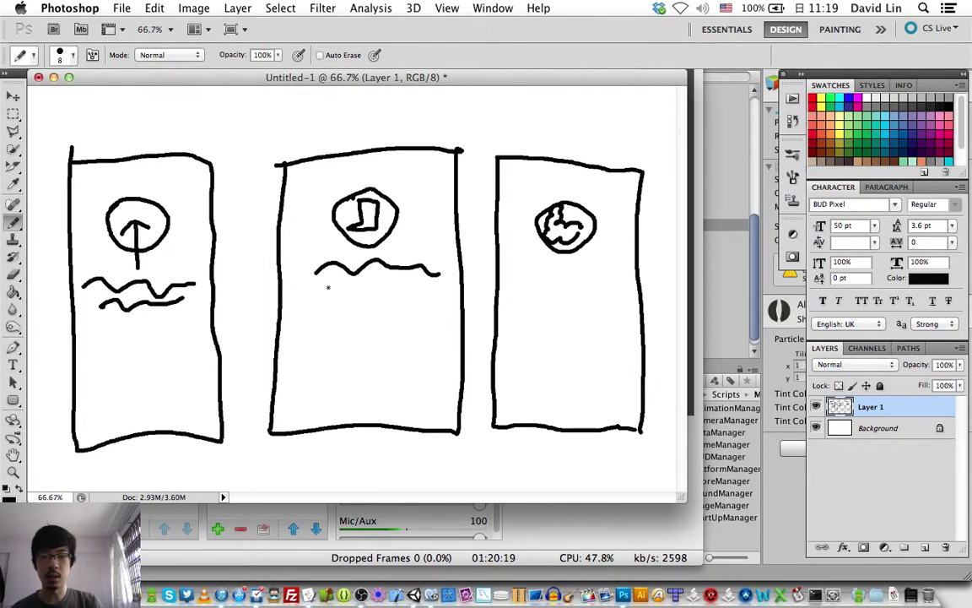
{"action": "mouse_move", "coordinate": [326, 285]}
{"action": "left_mouse_down"}
{"action": "mouse_move", "coordinate": [436, 292]}
{"action": "mouse_move", "coordinate": [440, 273]}
{"action": "left_mouse_up"}
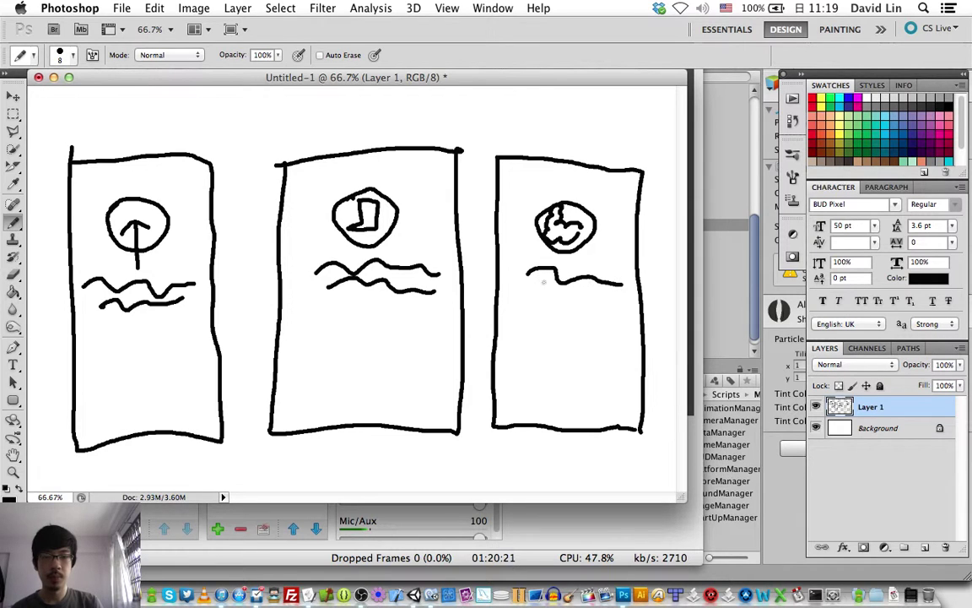
{"action": "left_click_drag", "start_coordinate": [553, 269], "coordinate": [623, 285]}
{"action": "left_click_drag", "start_coordinate": [534, 295], "coordinate": [630, 301]}
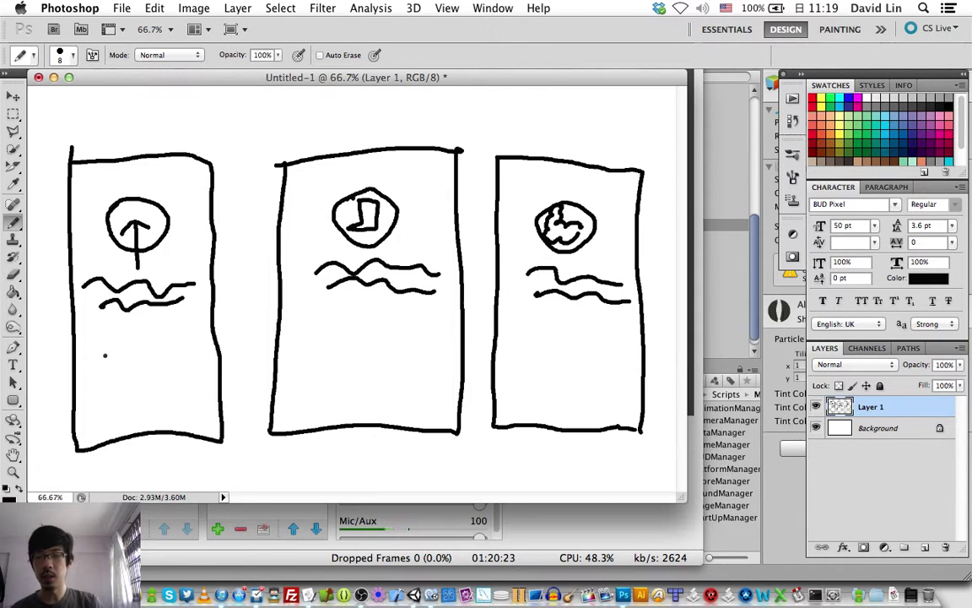
- Handwrite "Desc here" lower in the first card
{"action": "mouse_move", "coordinate": [104, 355]}
{"action": "left_mouse_down"}
{"action": "mouse_move", "coordinate": [112, 349]}
{"action": "mouse_move", "coordinate": [107, 370]}
{"action": "mouse_move", "coordinate": [138, 369]}
{"action": "left_mouse_up"}
{"action": "left_click_drag", "start_coordinate": [154, 358], "coordinate": [175, 363]}
{"action": "mouse_move", "coordinate": [118, 381]}
{"action": "left_mouse_down"}
{"action": "mouse_move", "coordinate": [141, 397]}
{"action": "mouse_move", "coordinate": [170, 385]}
{"action": "left_mouse_up"}
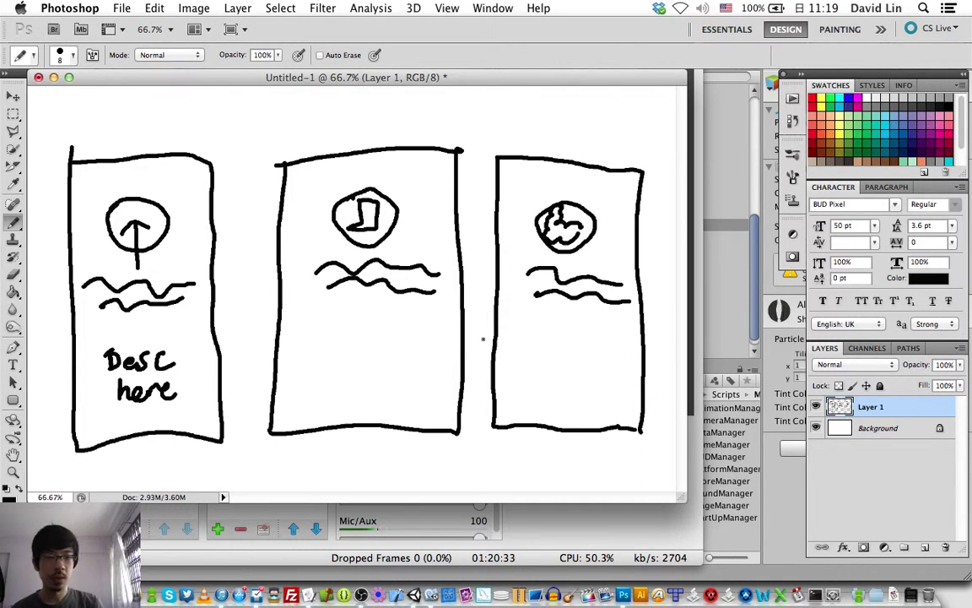
- Rename Layer 1 to v1 and hide it
{"action": "double_click", "coordinate": [878, 411]}
{"action": "type", "text": "v1"}
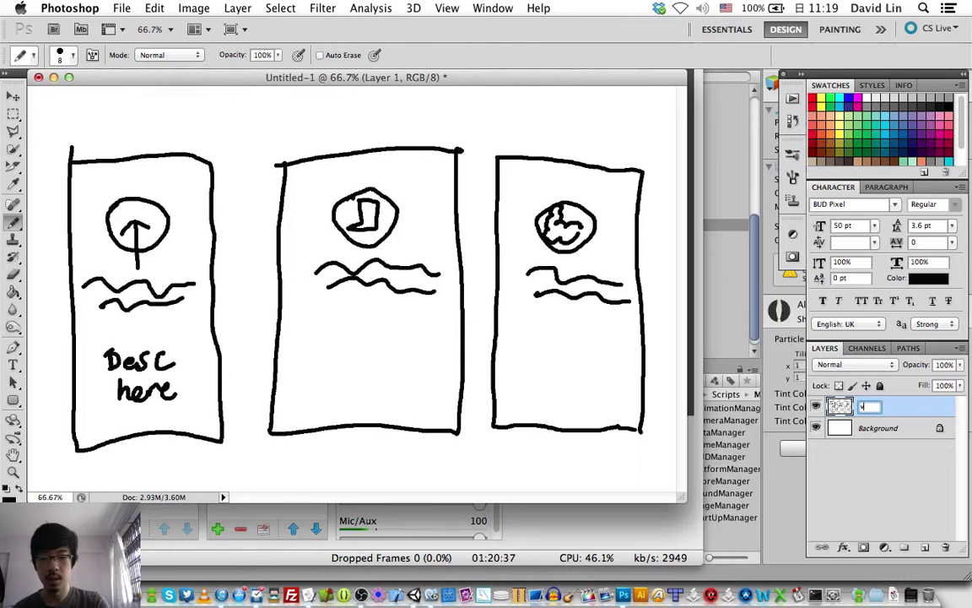
{"action": "key", "text": "Return"}
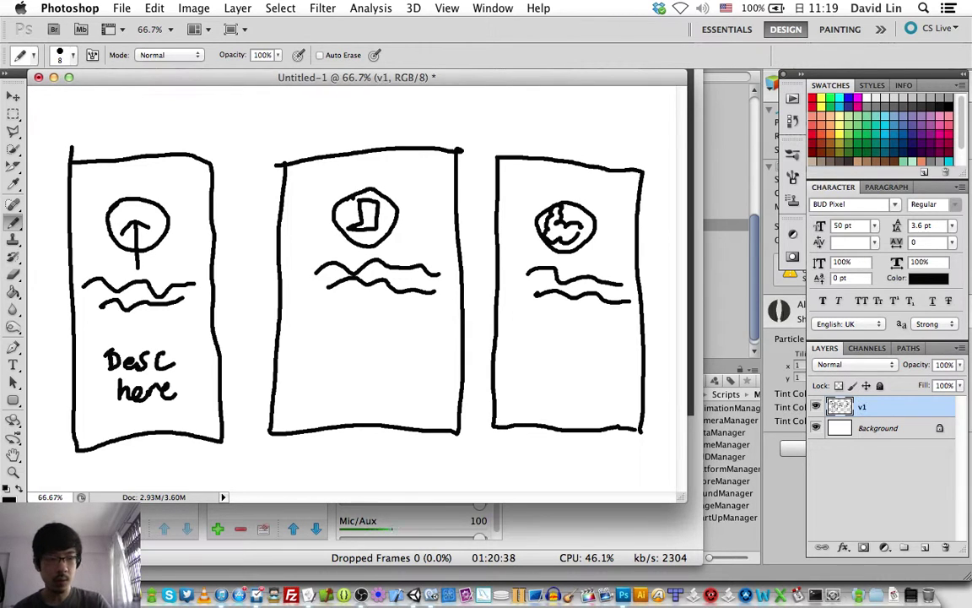
{"action": "left_click", "coordinate": [816, 408]}
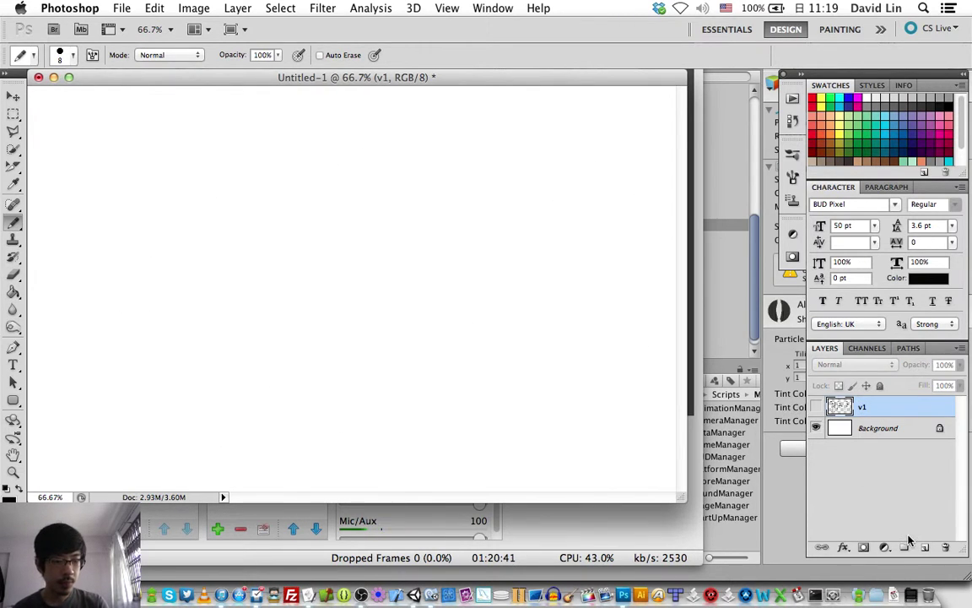
- Add a new empty layer above v1 and name it v2
{"action": "left_click", "coordinate": [925, 547]}
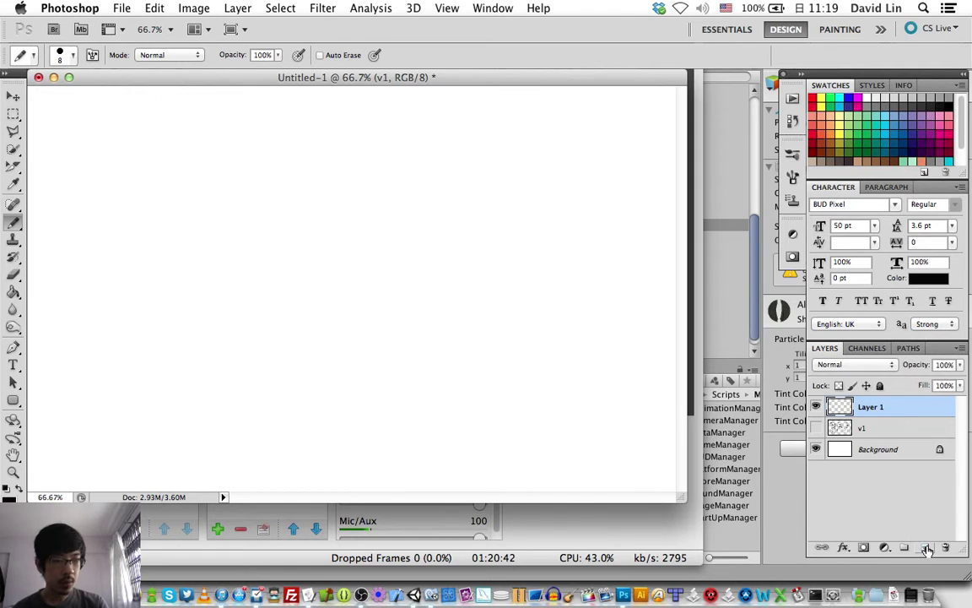
{"action": "double_click", "coordinate": [872, 407]}
{"action": "type", "text": "v2"}
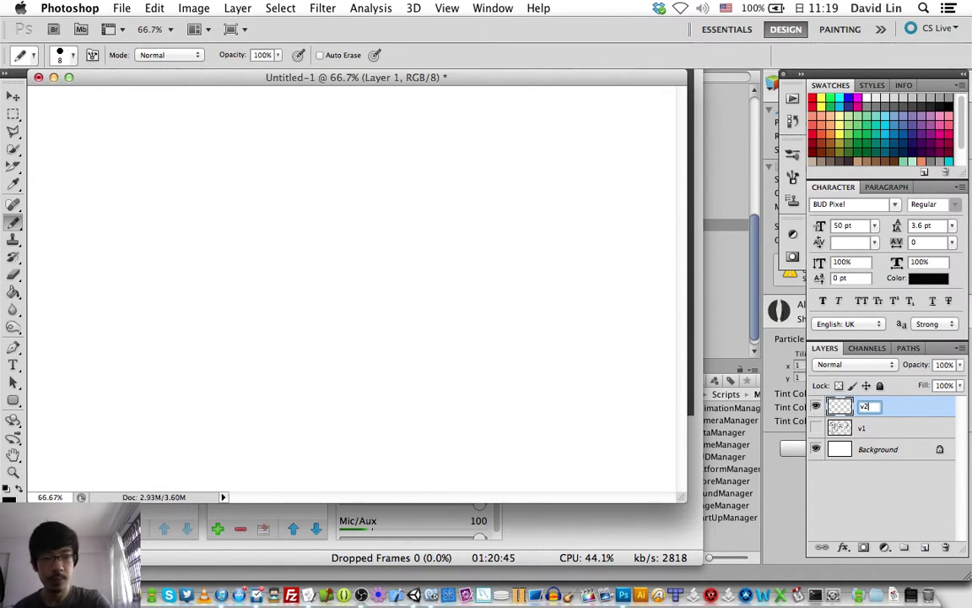
{"action": "key", "text": "Return"}
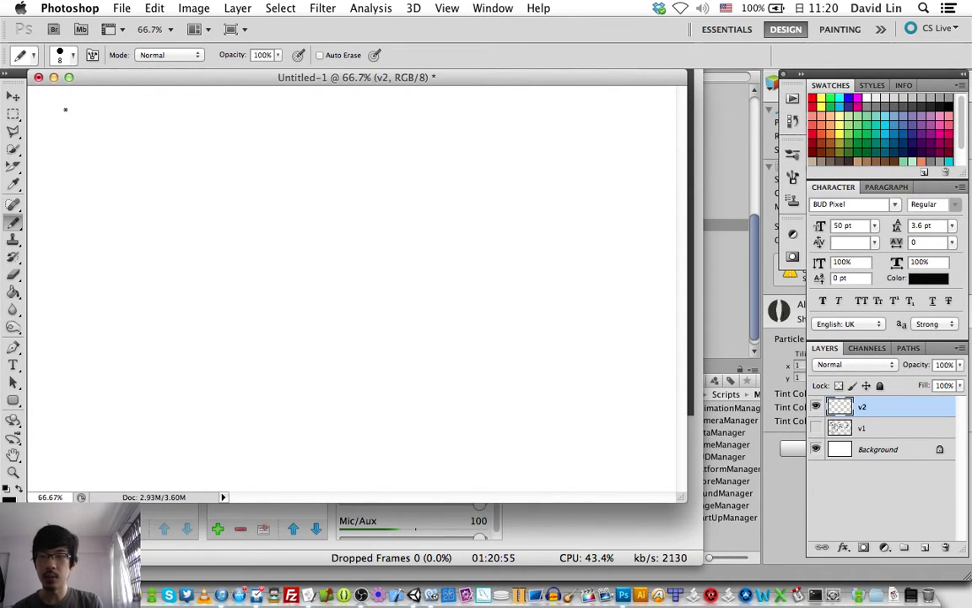
- Sketch three wide horizontal rectangles stacked down the canvas on layer v2
{"action": "left_click_drag", "start_coordinate": [65, 109], "coordinate": [68, 221]}
{"action": "mouse_move", "coordinate": [65, 109]}
{"action": "left_mouse_down"}
{"action": "mouse_move", "coordinate": [629, 184]}
{"action": "mouse_move", "coordinate": [614, 230]}
{"action": "left_mouse_up"}
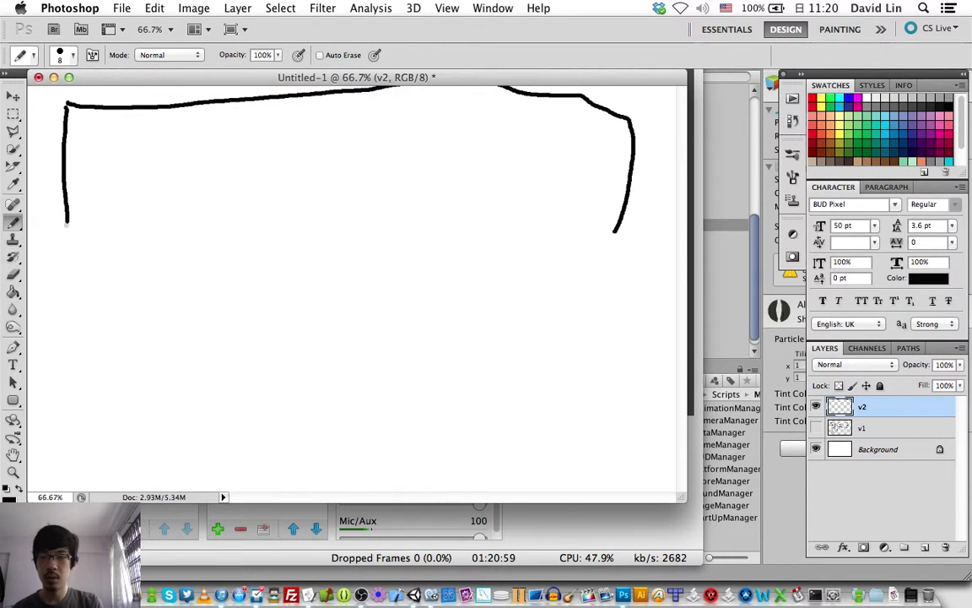
{"action": "left_click_drag", "start_coordinate": [66, 225], "coordinate": [629, 226]}
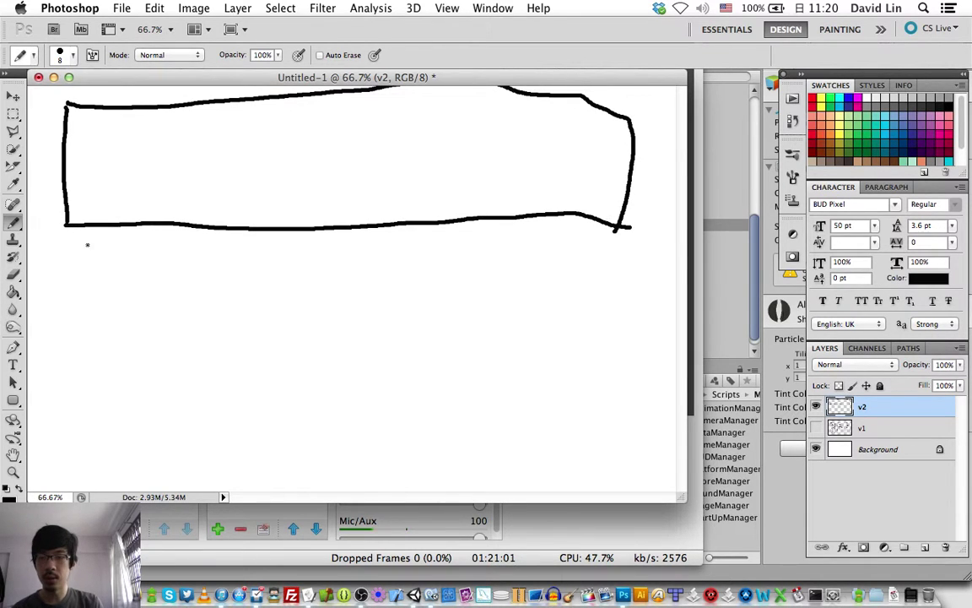
{"action": "left_click_drag", "start_coordinate": [75, 244], "coordinate": [69, 334]}
{"action": "left_click_drag", "start_coordinate": [74, 242], "coordinate": [614, 259]}
{"action": "mouse_move", "coordinate": [76, 342]}
{"action": "left_mouse_down"}
{"action": "mouse_move", "coordinate": [103, 346]}
{"action": "mouse_move", "coordinate": [601, 247]}
{"action": "left_mouse_up"}
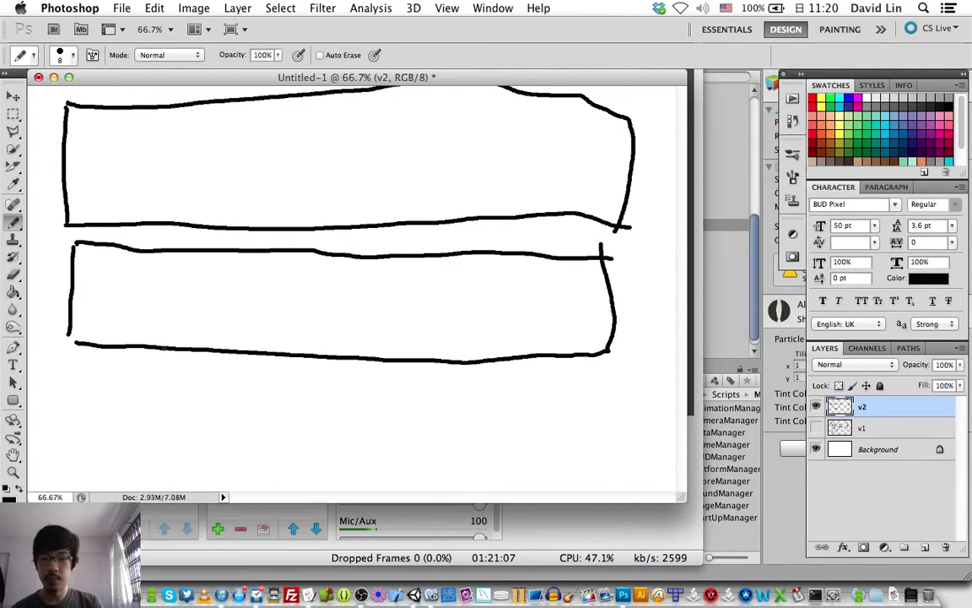
{"action": "left_click_drag", "start_coordinate": [71, 385], "coordinate": [68, 465]}
{"action": "left_click_drag", "start_coordinate": [73, 382], "coordinate": [591, 461]}
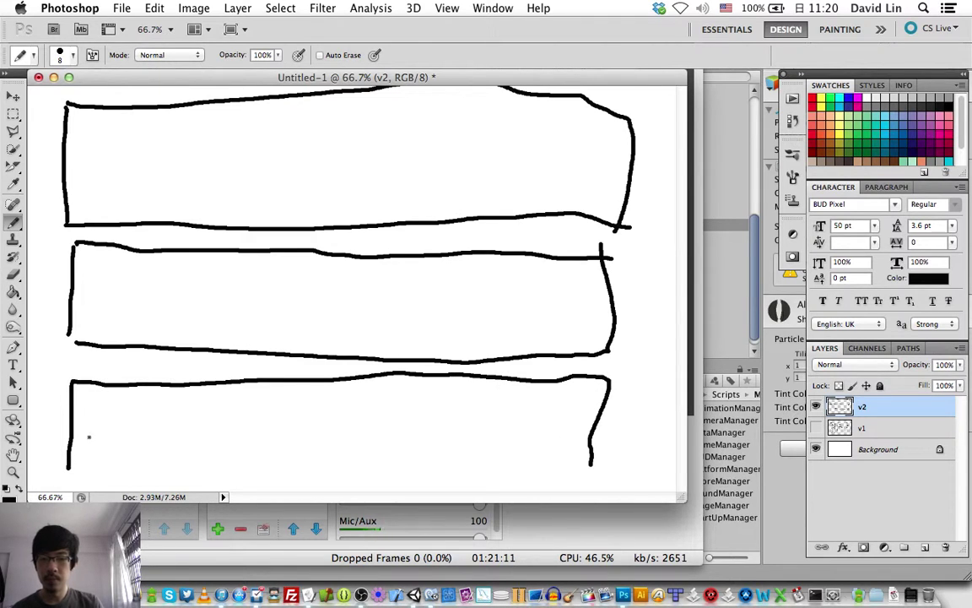
{"action": "mouse_move", "coordinate": [69, 467]}
{"action": "left_mouse_down"}
{"action": "mouse_move", "coordinate": [416, 455]}
{"action": "mouse_move", "coordinate": [591, 464]}
{"action": "left_mouse_up"}
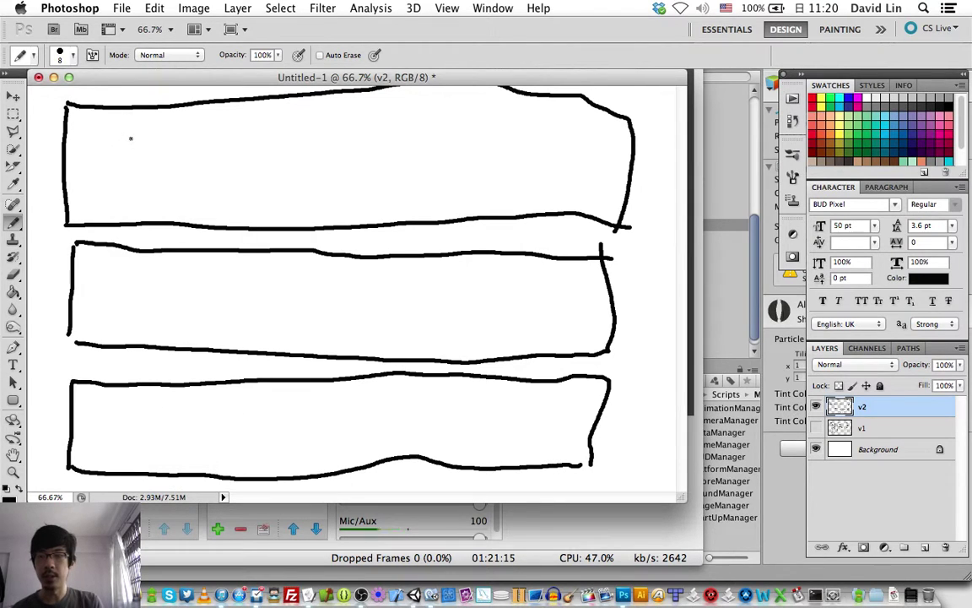
- Draw a circle icon at the left end of each row, with a globe pattern in the bottom one
{"action": "mouse_move", "coordinate": [109, 145]}
{"action": "left_mouse_down"}
{"action": "mouse_move", "coordinate": [150, 123]}
{"action": "mouse_move", "coordinate": [135, 165]}
{"action": "left_mouse_up"}
{"action": "mouse_move", "coordinate": [126, 277]}
{"action": "left_mouse_down"}
{"action": "mouse_move", "coordinate": [113, 310]}
{"action": "mouse_move", "coordinate": [127, 277]}
{"action": "mouse_move", "coordinate": [135, 301]}
{"action": "mouse_move", "coordinate": [149, 291]}
{"action": "left_mouse_up"}
{"action": "left_click_drag", "start_coordinate": [125, 413], "coordinate": [129, 413]}
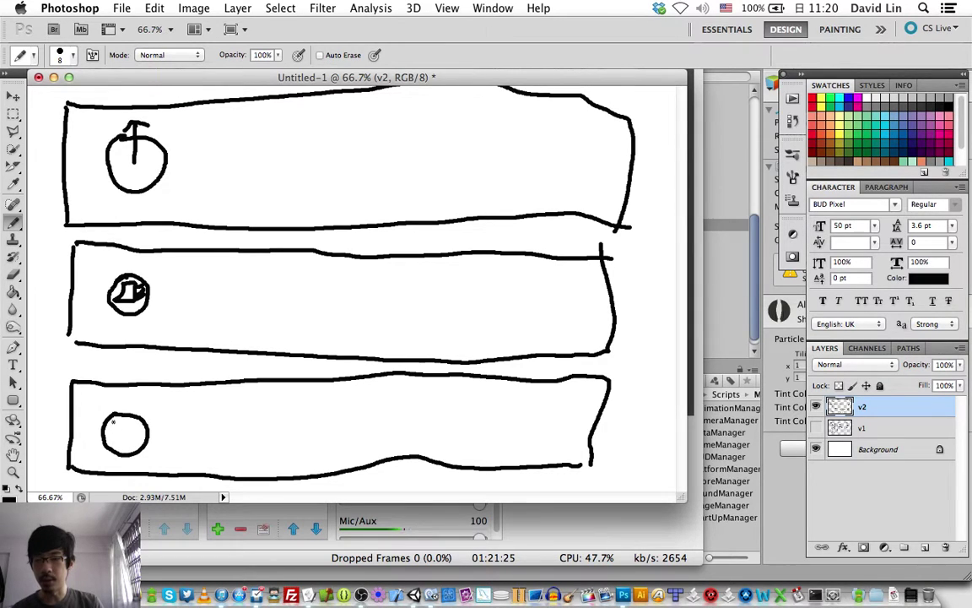
{"action": "mouse_move", "coordinate": [108, 424]}
{"action": "left_mouse_down"}
{"action": "mouse_move", "coordinate": [140, 431]}
{"action": "mouse_move", "coordinate": [140, 441]}
{"action": "left_mouse_up"}
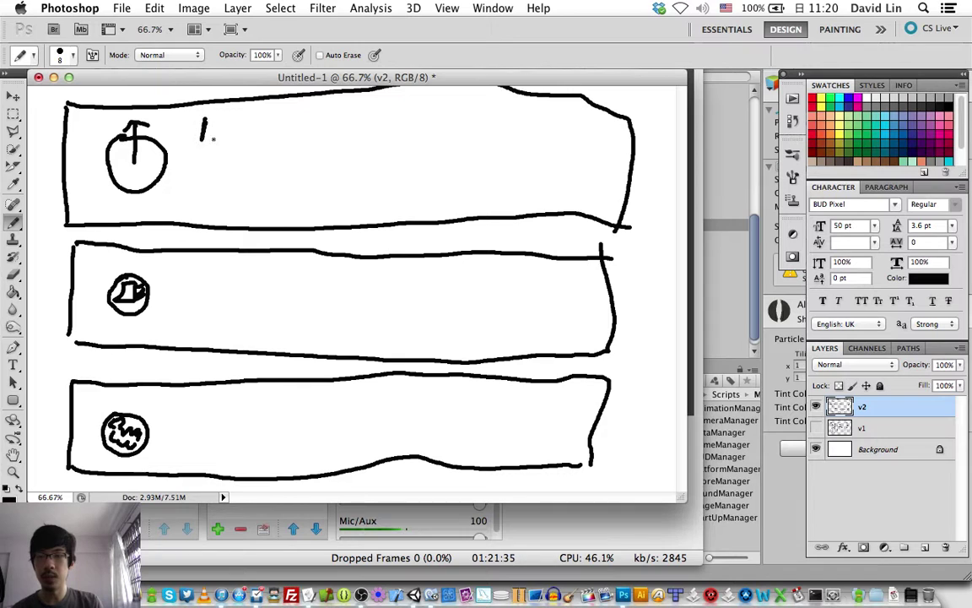
- Write 'Name' and 'Desc' in the top row and draw wavy placeholder lines in the other two rows
{"action": "mouse_move", "coordinate": [202, 119]}
{"action": "left_mouse_down"}
{"action": "mouse_move", "coordinate": [224, 114]}
{"action": "mouse_move", "coordinate": [235, 134]}
{"action": "mouse_move", "coordinate": [268, 124]}
{"action": "mouse_move", "coordinate": [271, 135]}
{"action": "left_mouse_up"}
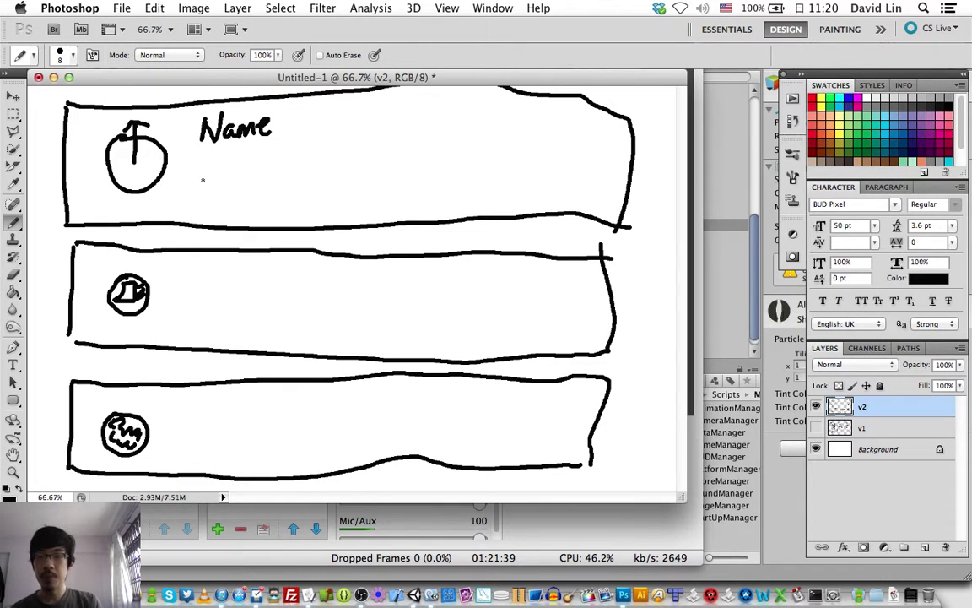
{"action": "mouse_move", "coordinate": [203, 175]}
{"action": "left_mouse_down"}
{"action": "mouse_move", "coordinate": [202, 201]}
{"action": "mouse_move", "coordinate": [262, 200]}
{"action": "left_mouse_up"}
{"action": "left_click_drag", "start_coordinate": [200, 275], "coordinate": [268, 273]}
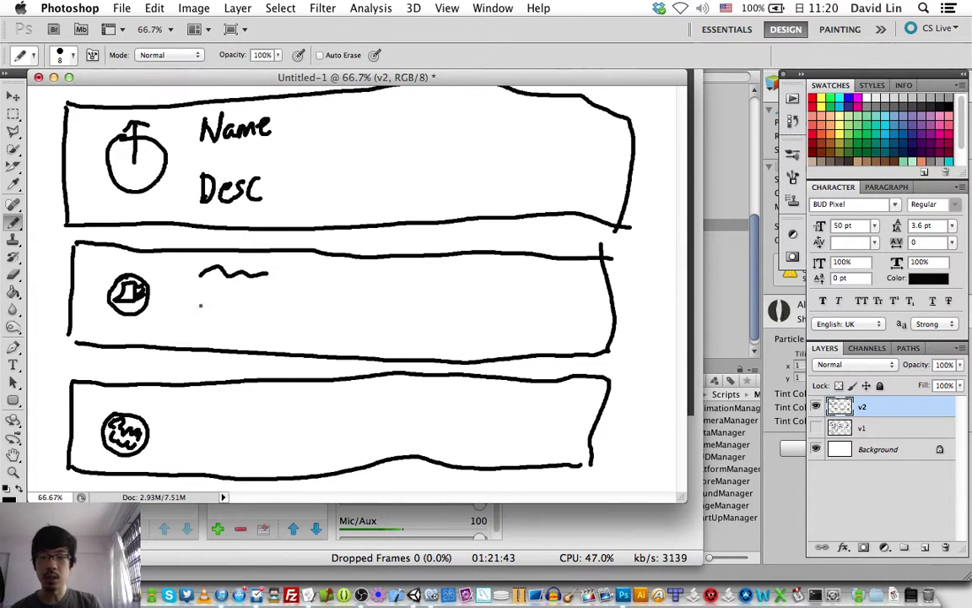
{"action": "left_click_drag", "start_coordinate": [202, 310], "coordinate": [410, 329]}
{"action": "left_click_drag", "start_coordinate": [262, 341], "coordinate": [396, 358]}
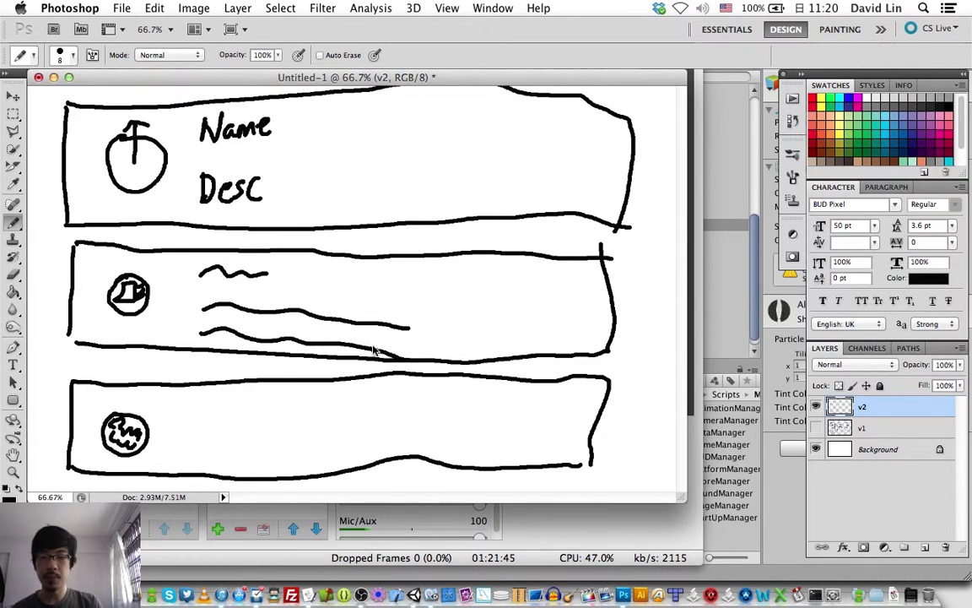
{"action": "left_click_drag", "start_coordinate": [203, 404], "coordinate": [259, 407]}
{"action": "left_click_drag", "start_coordinate": [203, 432], "coordinate": [396, 429]}
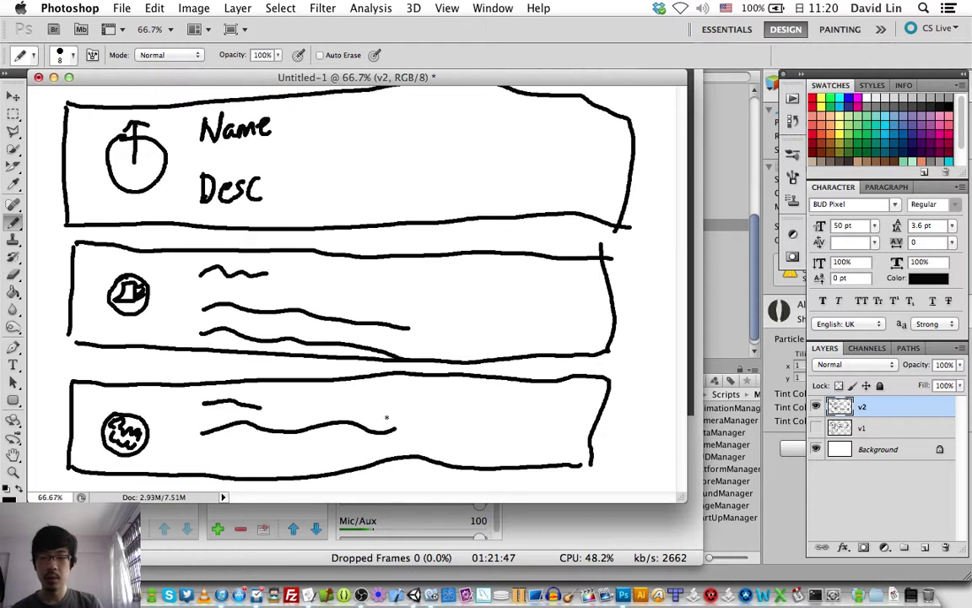
{"action": "left_click_drag", "start_coordinate": [195, 461], "coordinate": [396, 447]}
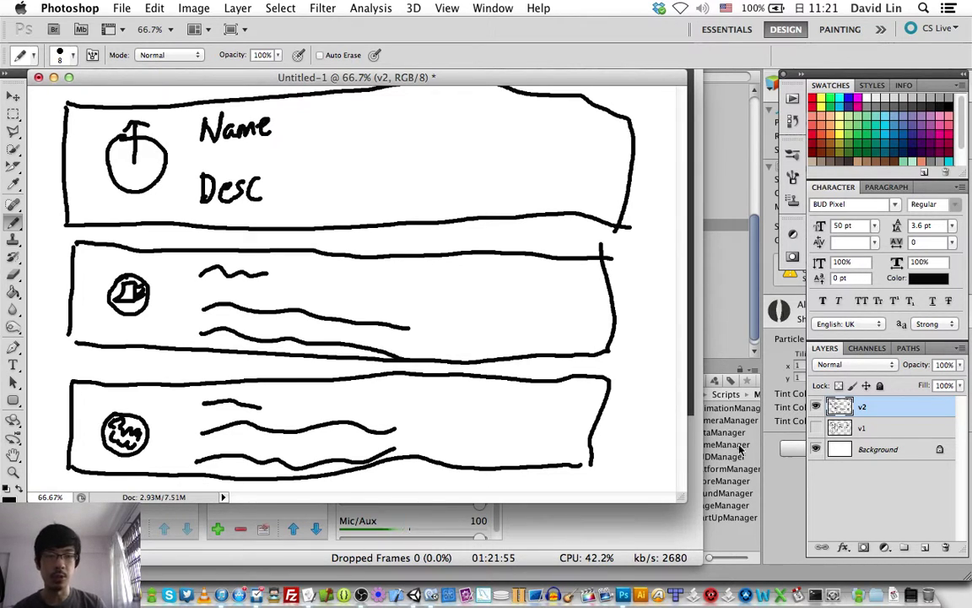
- Hide the v2 layer and add a new empty layer above it
{"action": "left_click", "coordinate": [816, 409]}
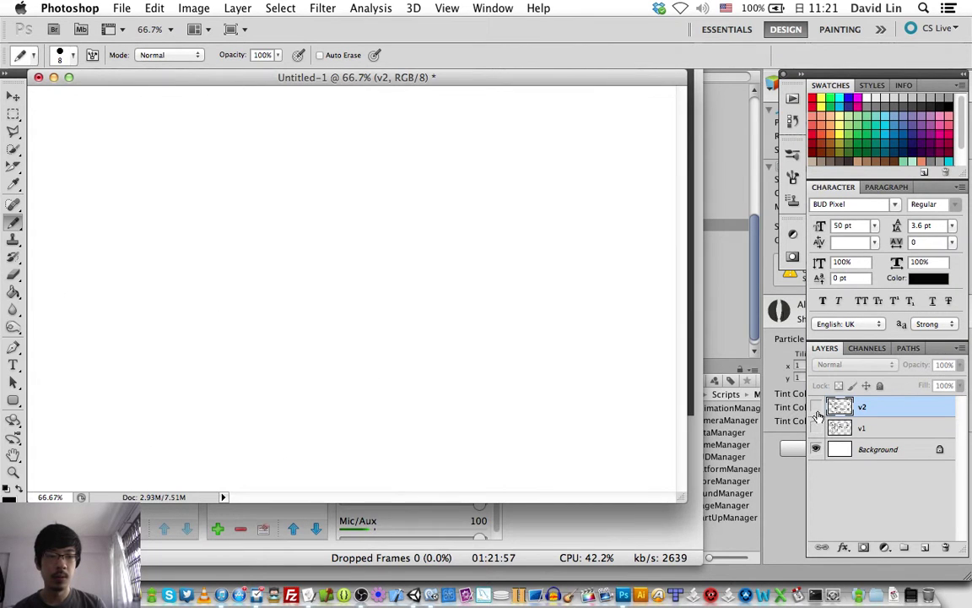
{"action": "left_click", "coordinate": [925, 547]}
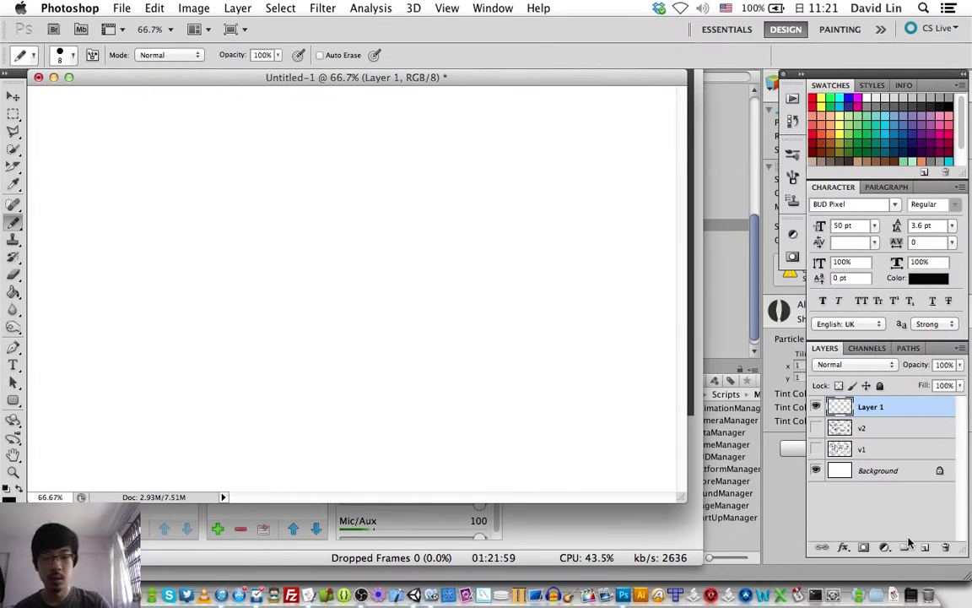
{"action": "key", "text": "super+Tab"}
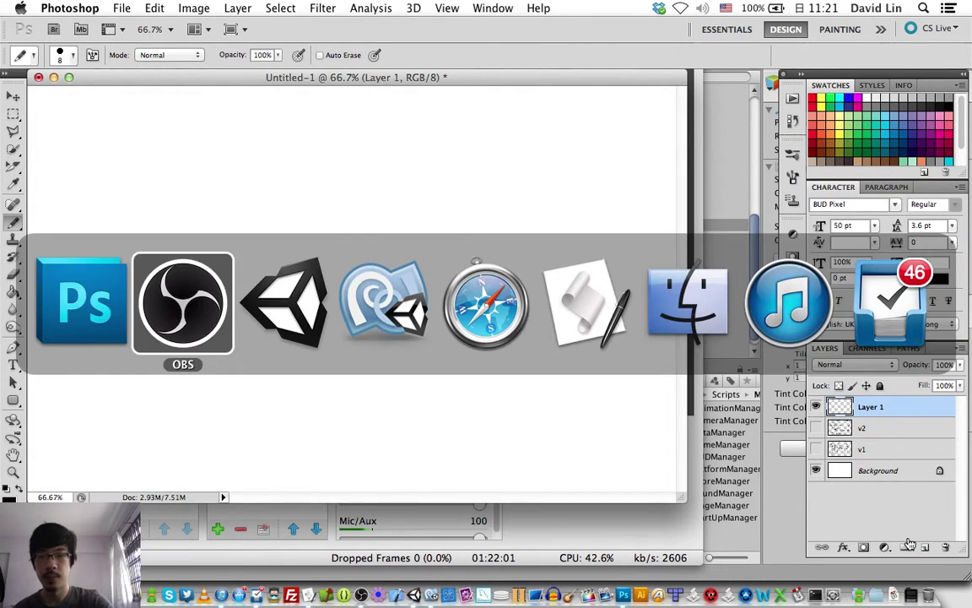
{"action": "key", "text": "super+Tab"}
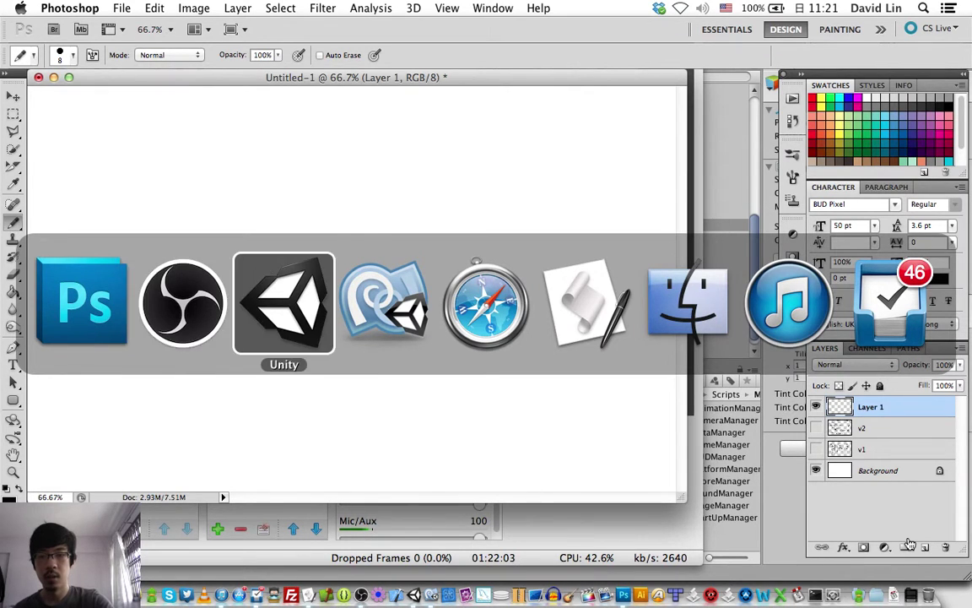
{"action": "key", "text": "super+Tab"}
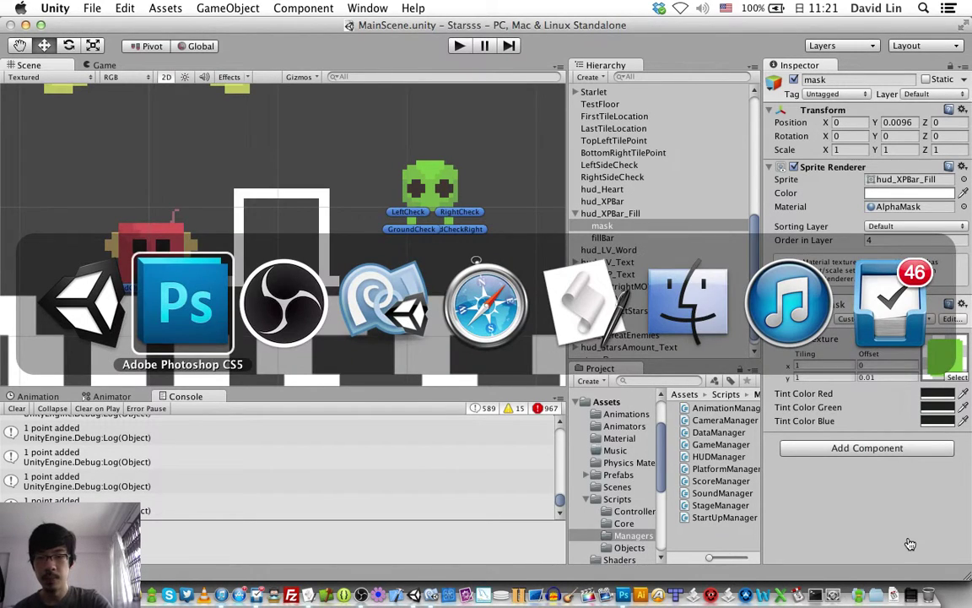
{"action": "key", "text": "super+Tab"}
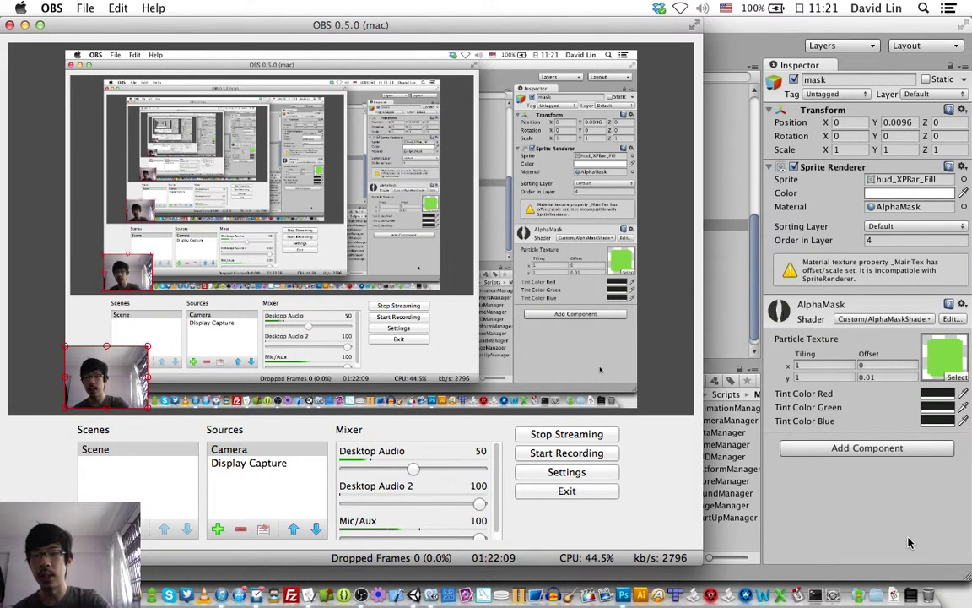
{"action": "key", "text": "super+Tab"}
{"action": "key", "text": "super+Tab"}
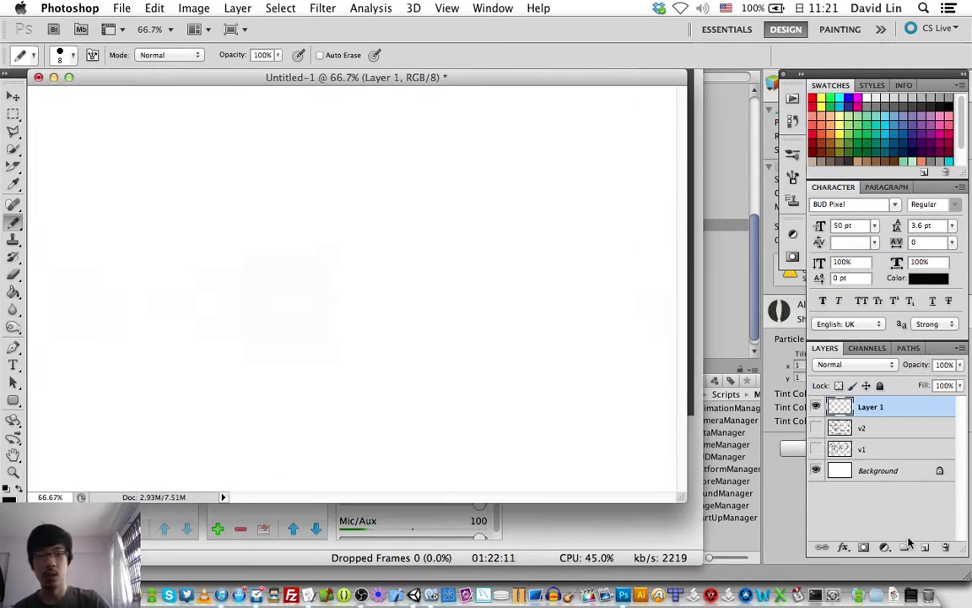
- Rename the new layer to v3
{"action": "double_click", "coordinate": [871, 407]}
{"action": "type", "text": "v3"}
{"action": "key", "text": "Return"}
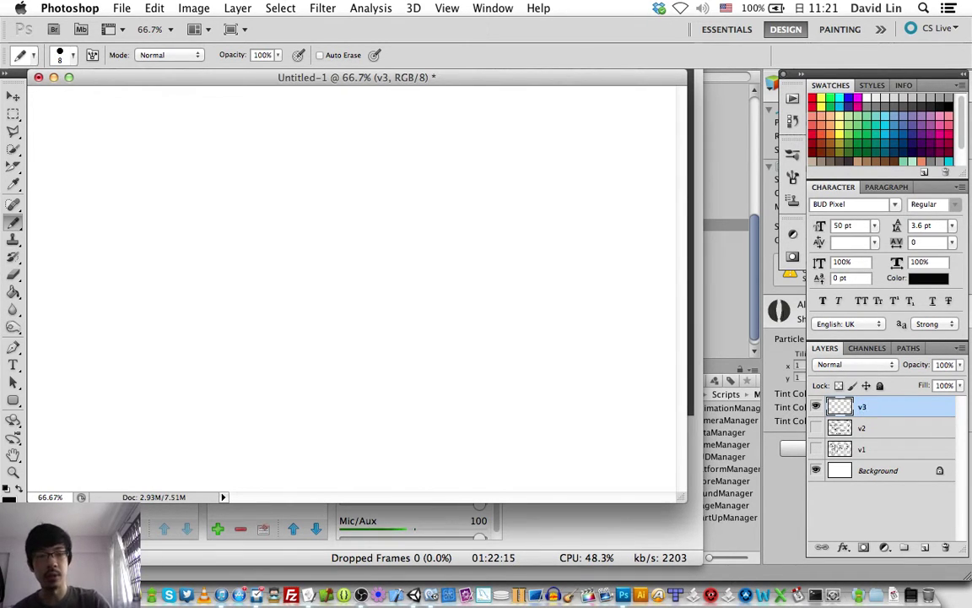
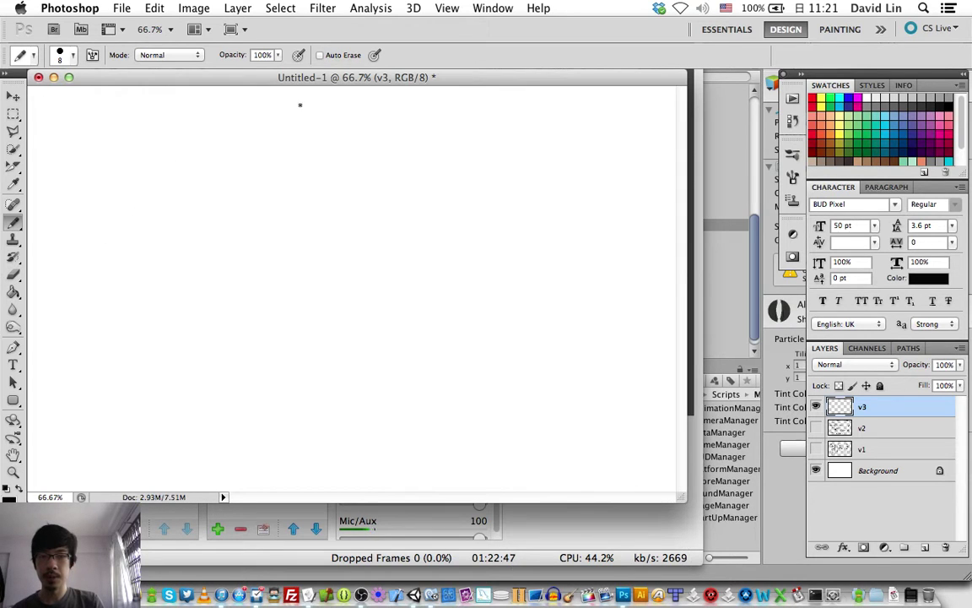
- Freehand three large circles in a triangle: one at top, one lower-left, one lower-right
{"action": "mouse_move", "coordinate": [299, 102]}
{"action": "left_mouse_down"}
{"action": "mouse_move", "coordinate": [355, 110]}
{"action": "mouse_move", "coordinate": [274, 115]}
{"action": "left_mouse_up"}
{"action": "mouse_move", "coordinate": [148, 307]}
{"action": "left_mouse_down"}
{"action": "mouse_move", "coordinate": [153, 315]}
{"action": "mouse_move", "coordinate": [145, 309]}
{"action": "left_mouse_up"}
{"action": "mouse_move", "coordinate": [471, 297]}
{"action": "left_mouse_down"}
{"action": "mouse_move", "coordinate": [624, 406]}
{"action": "mouse_move", "coordinate": [462, 297]}
{"action": "left_mouse_up"}
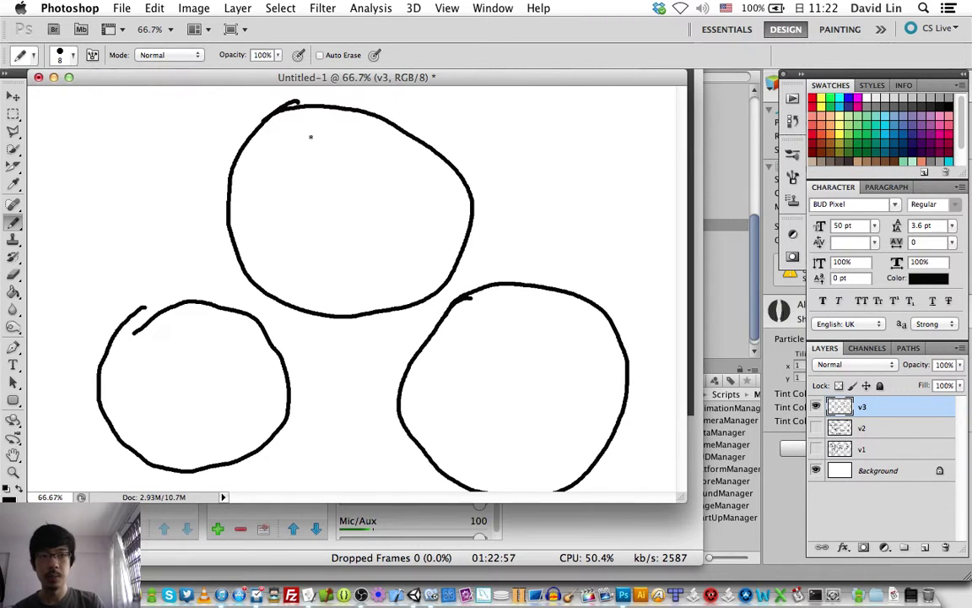
- Draw a T icon in the top circle, a J in the lower-left, and a small icon circle lower-right
{"action": "mouse_move", "coordinate": [319, 137]}
{"action": "left_mouse_down"}
{"action": "mouse_move", "coordinate": [360, 199]}
{"action": "mouse_move", "coordinate": [314, 133]}
{"action": "mouse_move", "coordinate": [328, 150]}
{"action": "mouse_move", "coordinate": [355, 149]}
{"action": "mouse_move", "coordinate": [337, 188]}
{"action": "left_mouse_up"}
{"action": "mouse_move", "coordinate": [180, 325]}
{"action": "left_mouse_down"}
{"action": "mouse_move", "coordinate": [191, 359]}
{"action": "mouse_move", "coordinate": [175, 355]}
{"action": "mouse_move", "coordinate": [215, 334]}
{"action": "left_mouse_up"}
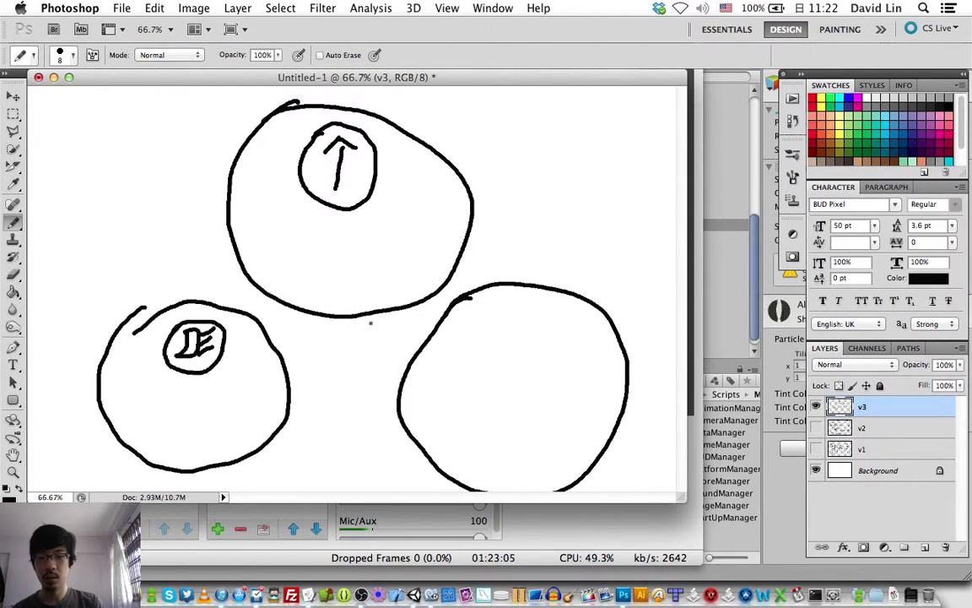
{"action": "left_click_drag", "start_coordinate": [512, 309], "coordinate": [517, 307]}
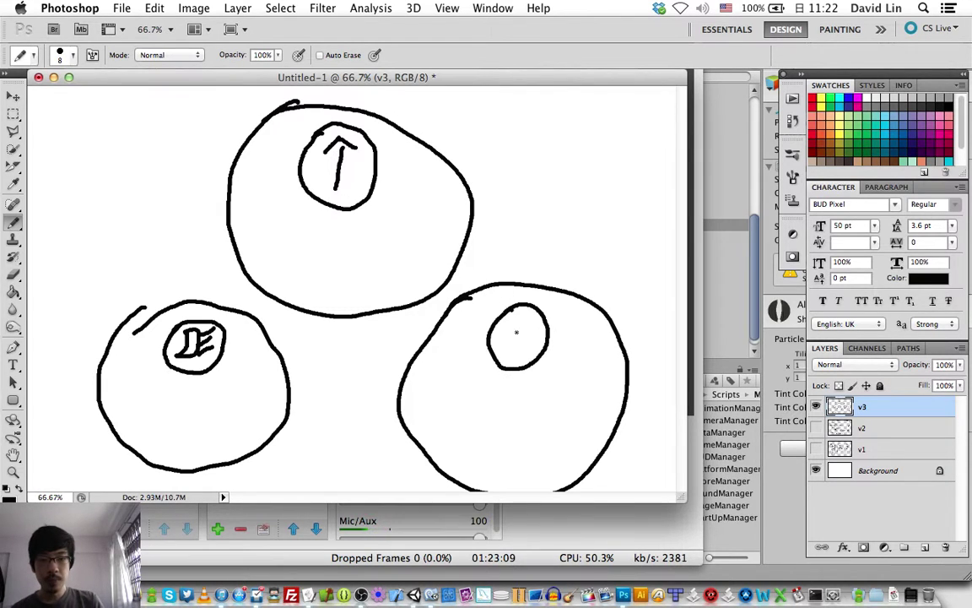
- Add a glyph in the lower-right icon and handwrite Name and an underlined Desc under the top icon
{"action": "mouse_move", "coordinate": [504, 317]}
{"action": "left_mouse_down"}
{"action": "mouse_move", "coordinate": [513, 335]}
{"action": "mouse_move", "coordinate": [533, 342]}
{"action": "left_mouse_up"}
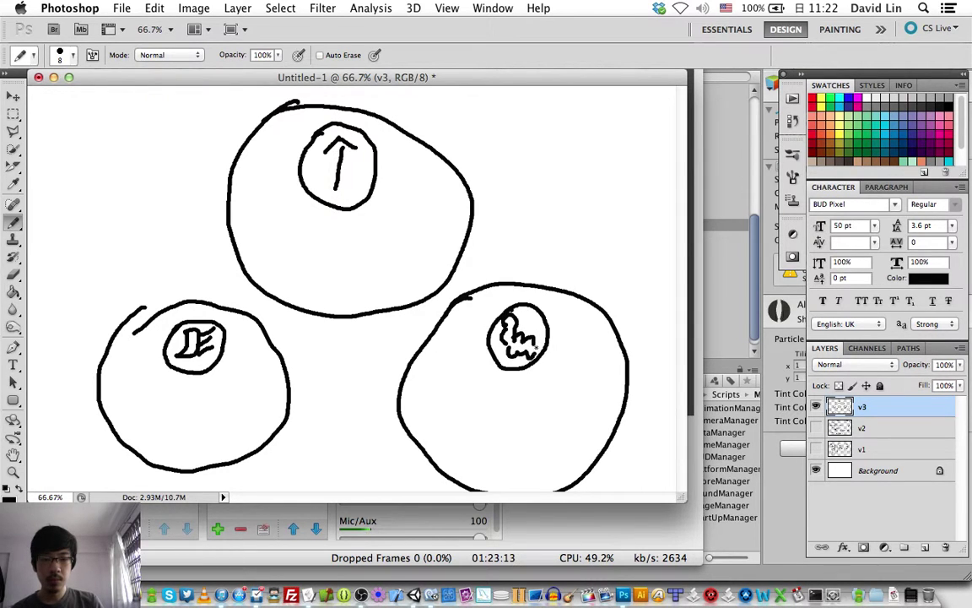
{"action": "mouse_move", "coordinate": [292, 233]}
{"action": "left_mouse_down"}
{"action": "mouse_move", "coordinate": [302, 211]}
{"action": "mouse_move", "coordinate": [317, 233]}
{"action": "mouse_move", "coordinate": [366, 230]}
{"action": "left_mouse_up"}
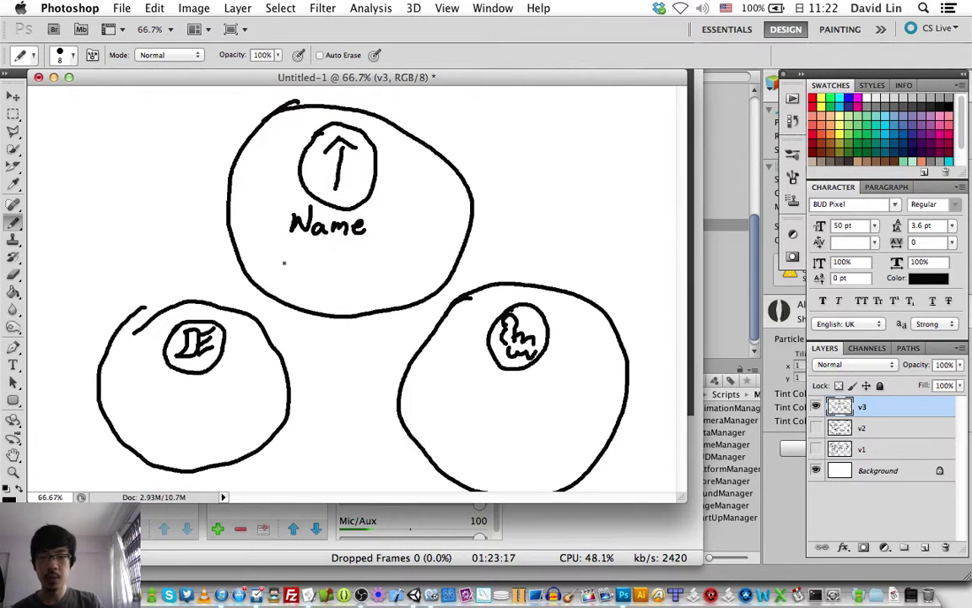
{"action": "left_click_drag", "start_coordinate": [277, 255], "coordinate": [279, 274]}
{"action": "left_click_drag", "start_coordinate": [287, 267], "coordinate": [313, 273]}
{"action": "left_click_drag", "start_coordinate": [336, 272], "coordinate": [386, 270]}
{"action": "left_click_drag", "start_coordinate": [301, 291], "coordinate": [374, 293]}
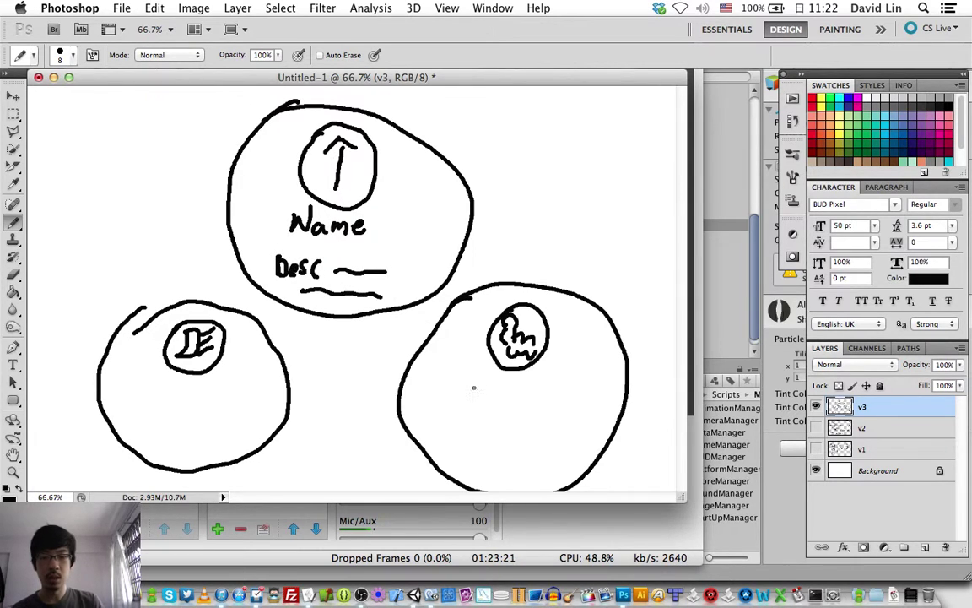
- Fill the right and left circles with three wavy placeholder lines each
{"action": "left_click_drag", "start_coordinate": [469, 393], "coordinate": [562, 399]}
{"action": "left_click_drag", "start_coordinate": [491, 435], "coordinate": [568, 438]}
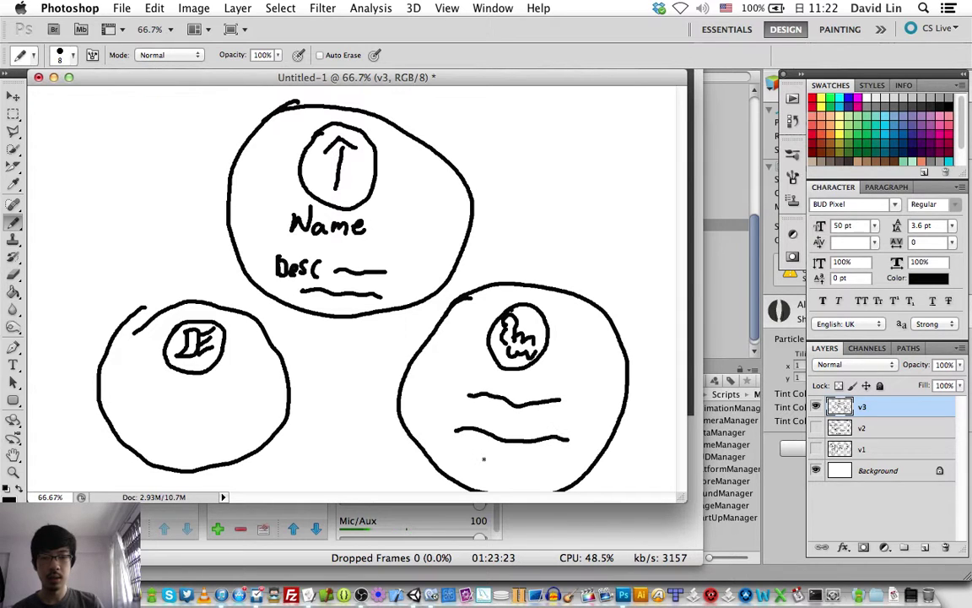
{"action": "left_click_drag", "start_coordinate": [476, 462], "coordinate": [563, 471]}
{"action": "left_click_drag", "start_coordinate": [145, 391], "coordinate": [242, 388]}
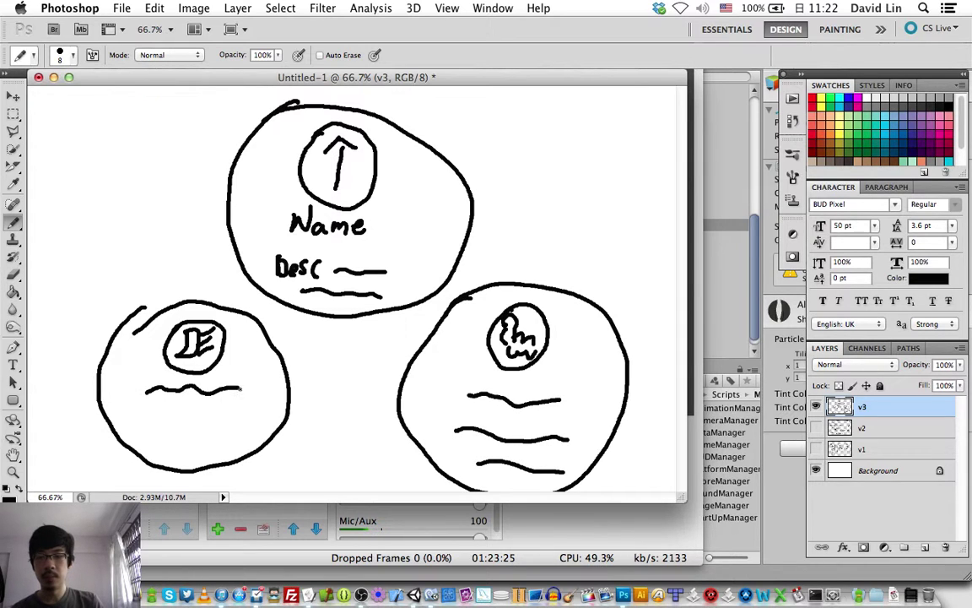
{"action": "left_click_drag", "start_coordinate": [139, 420], "coordinate": [254, 417]}
{"action": "left_click_drag", "start_coordinate": [146, 443], "coordinate": [246, 439]}
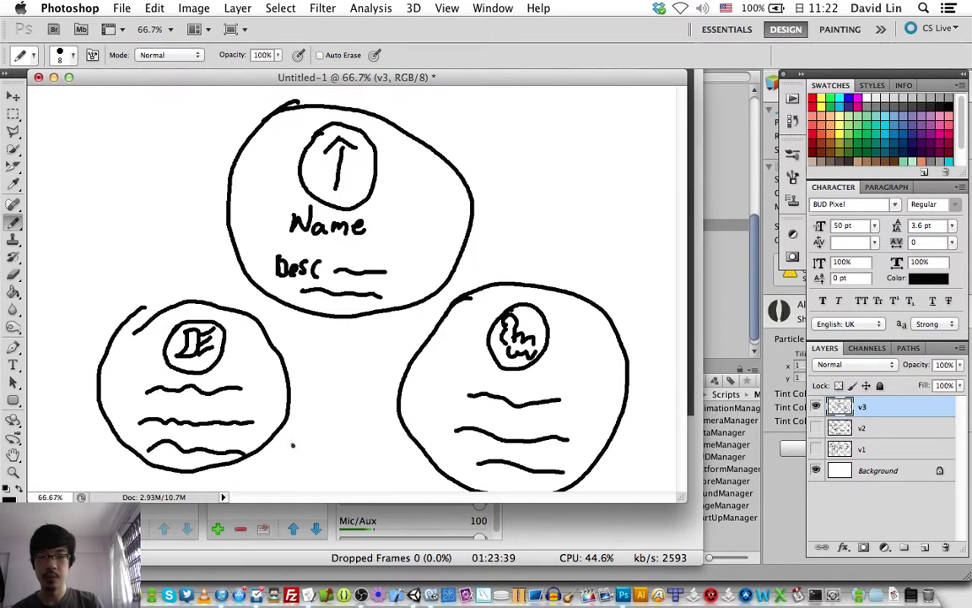
- Draw arcs linking the two lower circles and connecting them to the top circle
{"action": "mouse_move", "coordinate": [293, 444]}
{"action": "left_mouse_down"}
{"action": "mouse_move", "coordinate": [370, 456]}
{"action": "mouse_move", "coordinate": [404, 444]}
{"action": "left_mouse_up"}
{"action": "left_click_drag", "start_coordinate": [498, 188], "coordinate": [549, 281]}
{"action": "left_click_drag", "start_coordinate": [204, 171], "coordinate": [150, 295]}
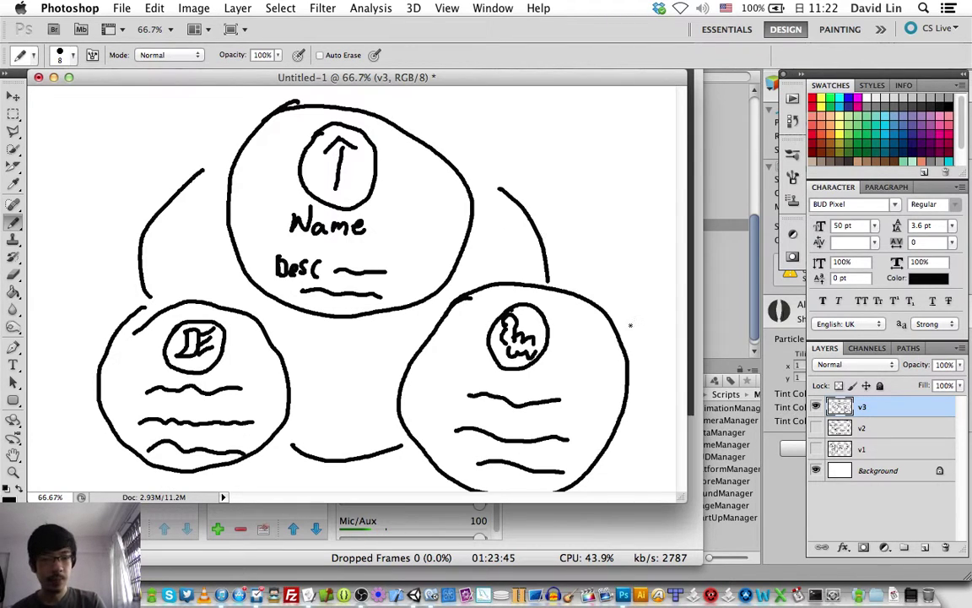
- Hide layer v3 and add a new empty layer above it named v4
{"action": "left_click", "coordinate": [816, 406]}
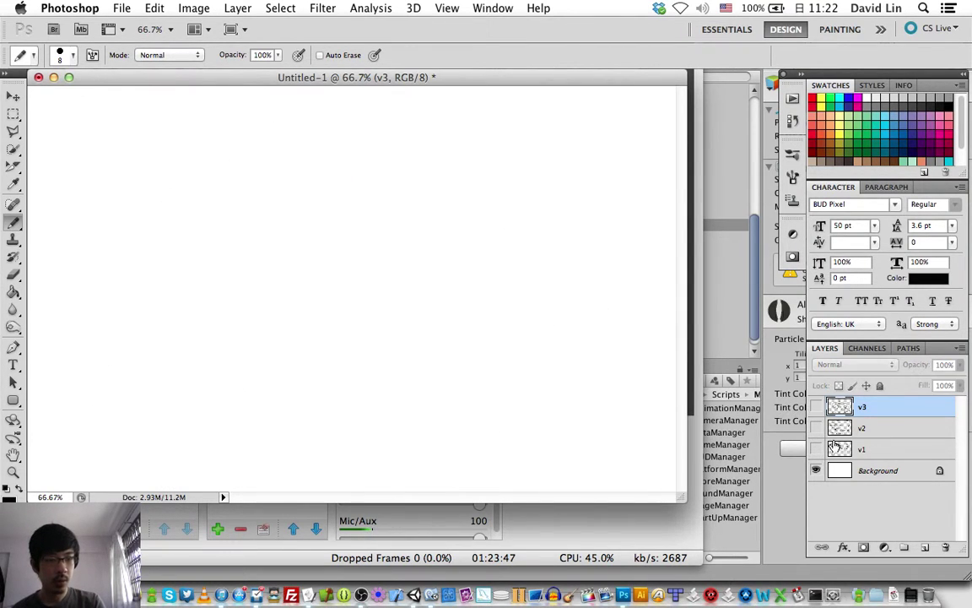
{"action": "left_click", "coordinate": [905, 547]}
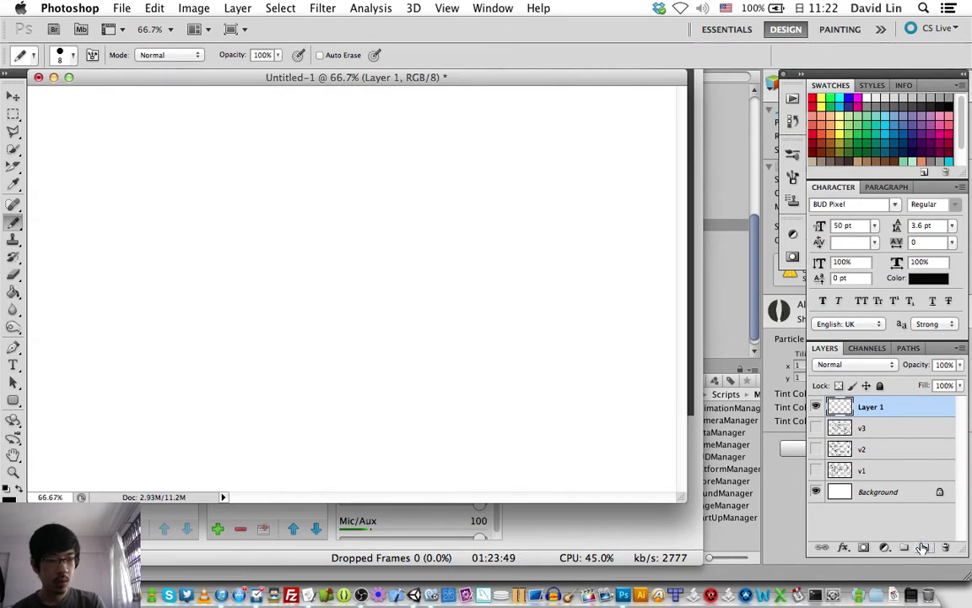
{"action": "double_click", "coordinate": [870, 407]}
{"action": "type", "text": "v"}
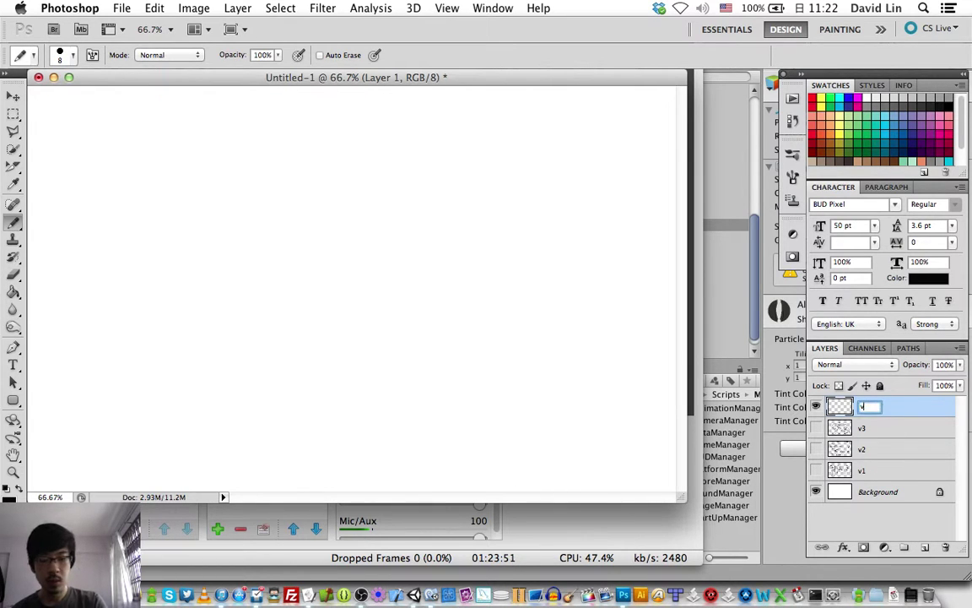
{"action": "type", "text": "4"}
{"action": "key", "text": "Return"}
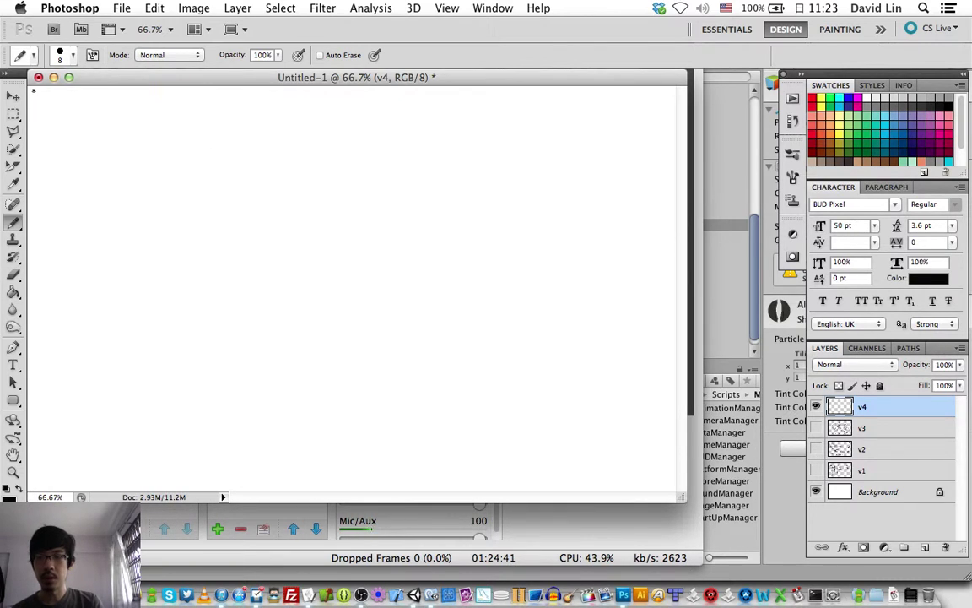
- Sketch a large X from two crossing diagonals, plus a top icon circle with a T
{"action": "mouse_move", "coordinate": [36, 91]}
{"action": "left_mouse_down"}
{"action": "mouse_move", "coordinate": [234, 250]}
{"action": "mouse_move", "coordinate": [465, 488]}
{"action": "left_mouse_up"}
{"action": "mouse_move", "coordinate": [314, 482]}
{"action": "left_mouse_down"}
{"action": "mouse_move", "coordinate": [406, 332]}
{"action": "mouse_move", "coordinate": [593, 83]}
{"action": "left_mouse_up"}
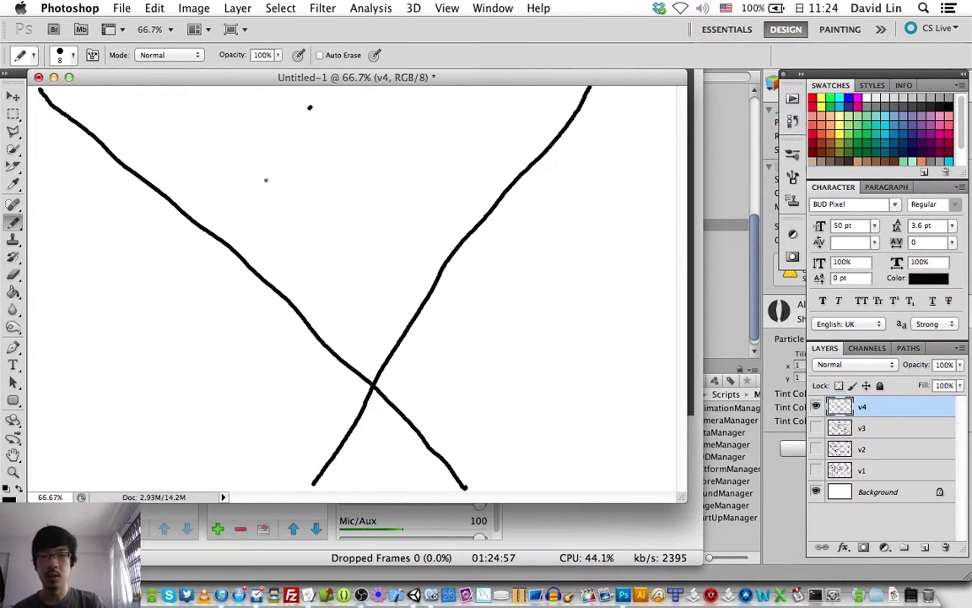
{"action": "mouse_move", "coordinate": [312, 106]}
{"action": "left_mouse_down"}
{"action": "mouse_move", "coordinate": [332, 152]}
{"action": "mouse_move", "coordinate": [327, 108]}
{"action": "left_mouse_up"}
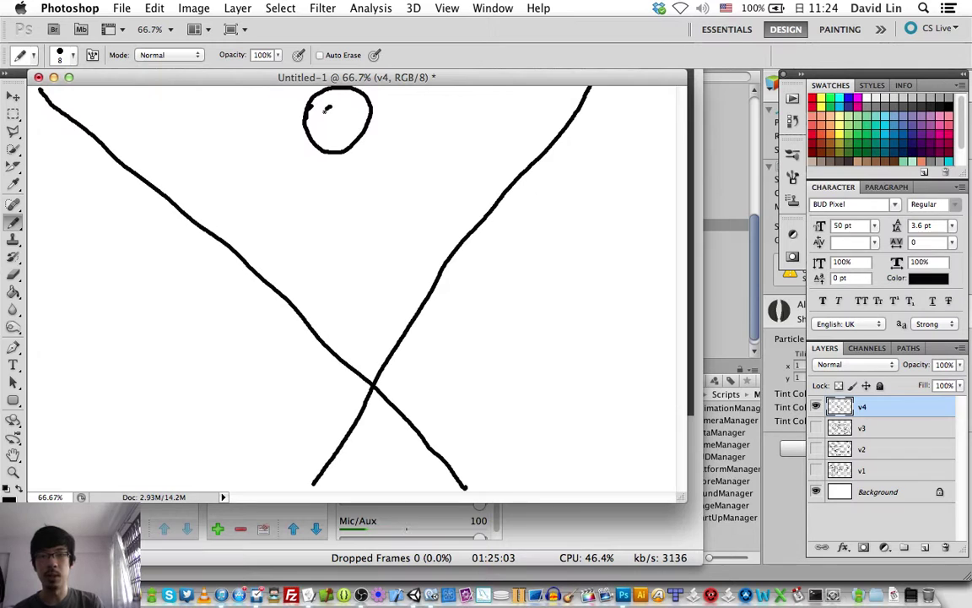
{"action": "mouse_move", "coordinate": [311, 108]}
{"action": "left_mouse_down"}
{"action": "mouse_move", "coordinate": [347, 105]}
{"action": "mouse_move", "coordinate": [335, 134]}
{"action": "left_mouse_up"}
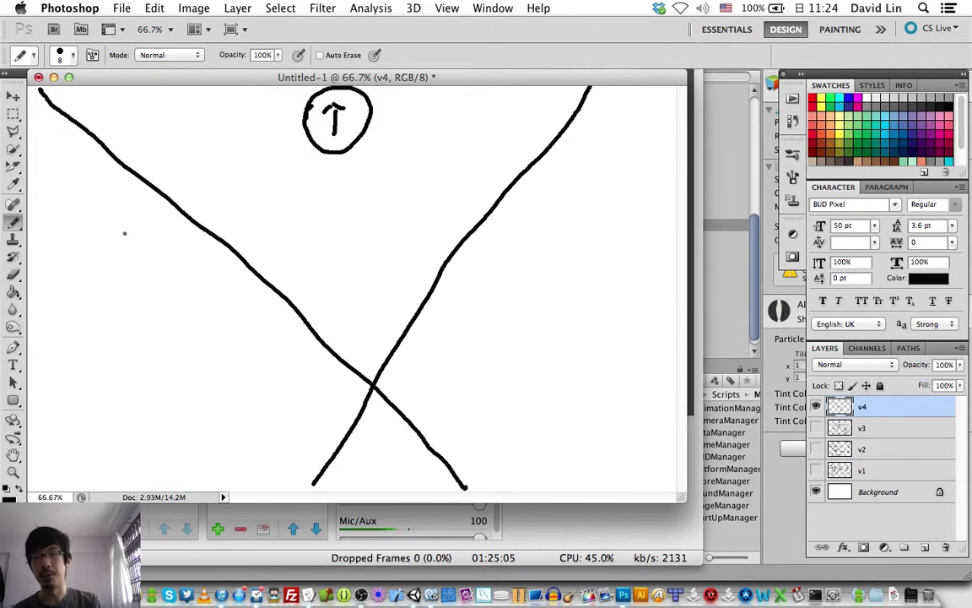
- Add icon circles at left and right with a glyph, and handwrite Name and Desc below the top icon
{"action": "left_click_drag", "start_coordinate": [54, 280], "coordinate": [100, 287]}
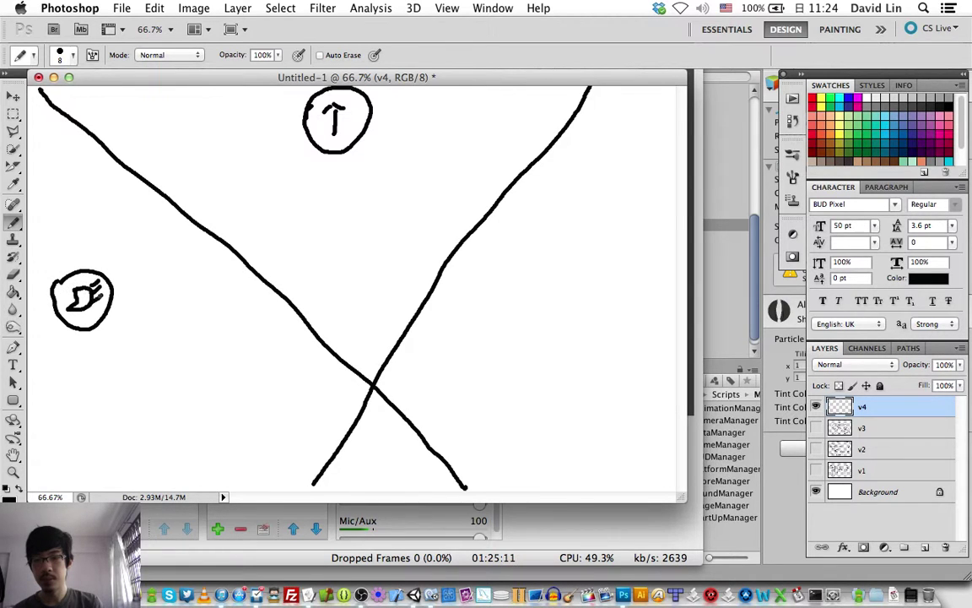
{"action": "left_click_drag", "start_coordinate": [627, 221], "coordinate": [623, 227]}
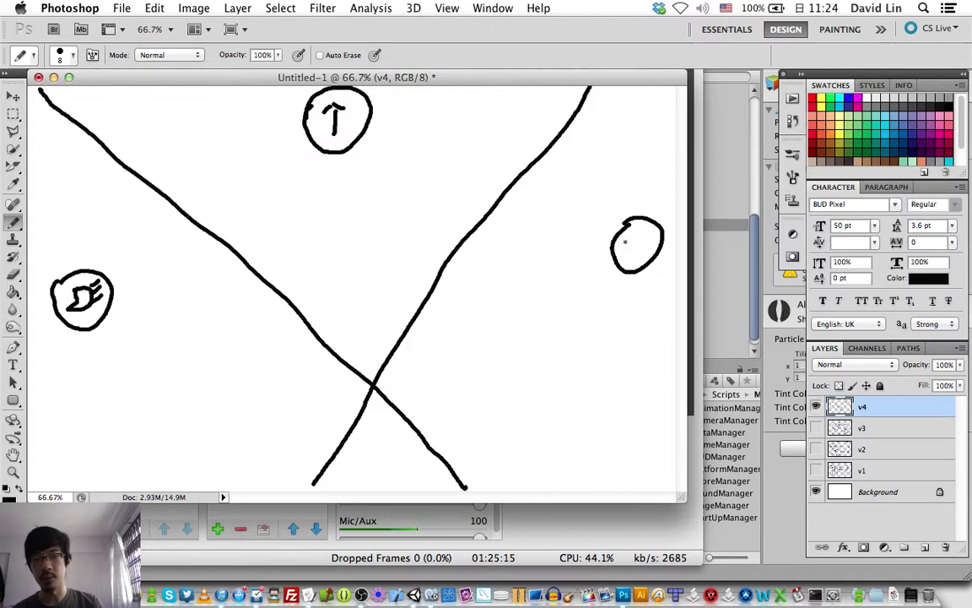
{"action": "mouse_move", "coordinate": [624, 233]}
{"action": "left_mouse_down"}
{"action": "mouse_move", "coordinate": [623, 254]}
{"action": "mouse_move", "coordinate": [625, 245]}
{"action": "mouse_move", "coordinate": [649, 251]}
{"action": "left_mouse_up"}
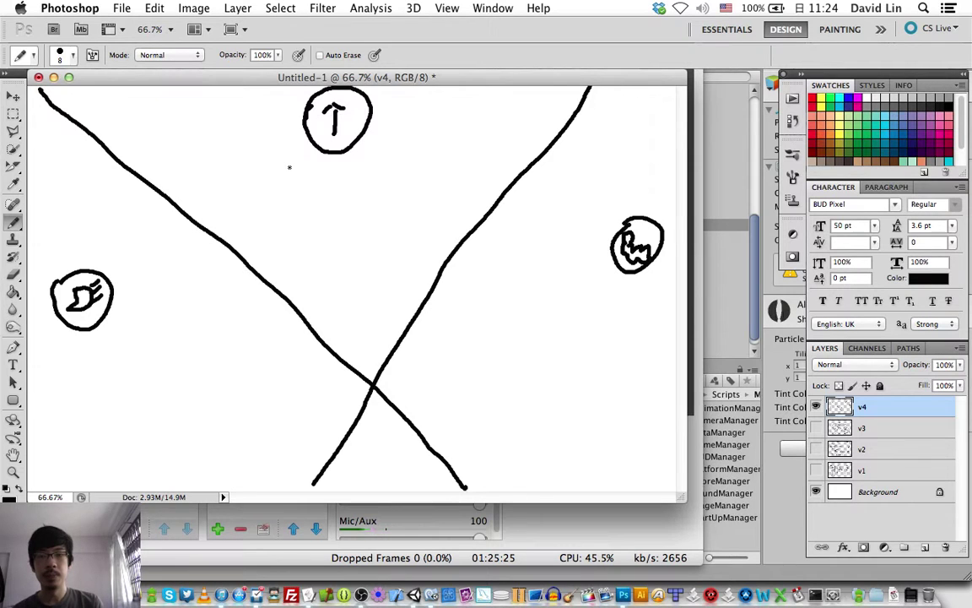
{"action": "mouse_move", "coordinate": [294, 161]}
{"action": "left_mouse_down"}
{"action": "mouse_move", "coordinate": [323, 173]}
{"action": "mouse_move", "coordinate": [366, 168]}
{"action": "left_mouse_up"}
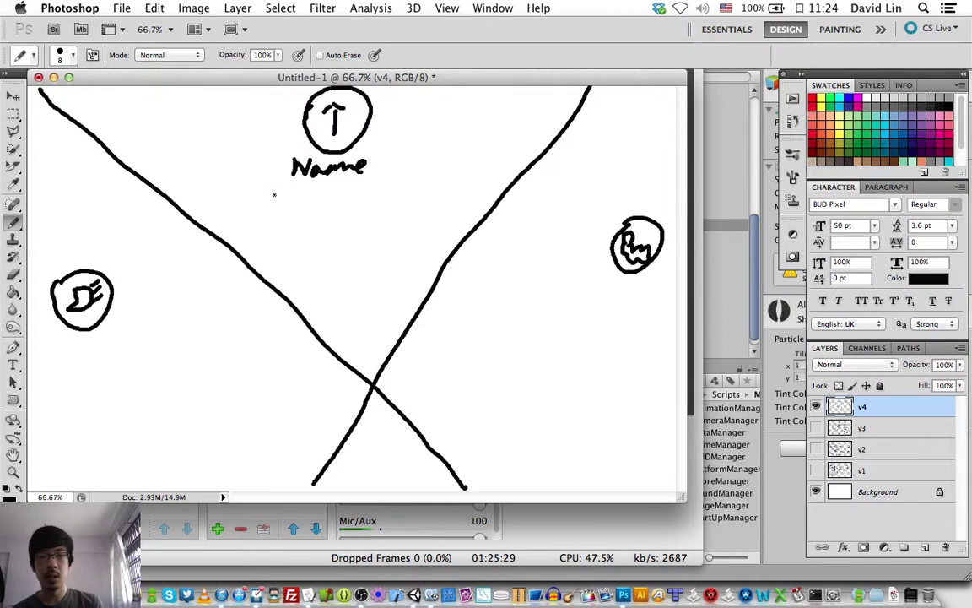
{"action": "mouse_move", "coordinate": [272, 189]}
{"action": "left_mouse_down"}
{"action": "mouse_move", "coordinate": [271, 209]}
{"action": "mouse_move", "coordinate": [302, 215]}
{"action": "left_mouse_up"}
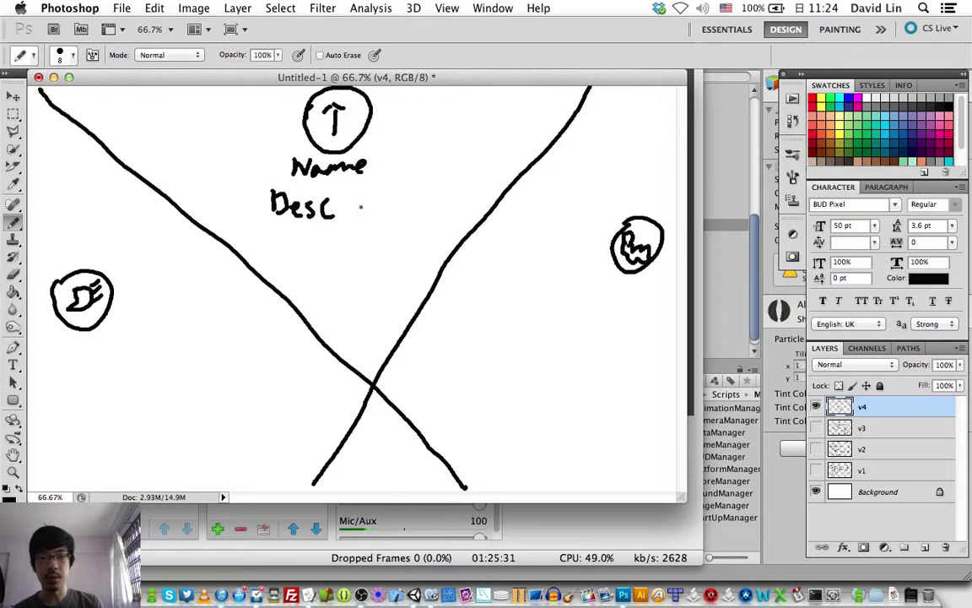